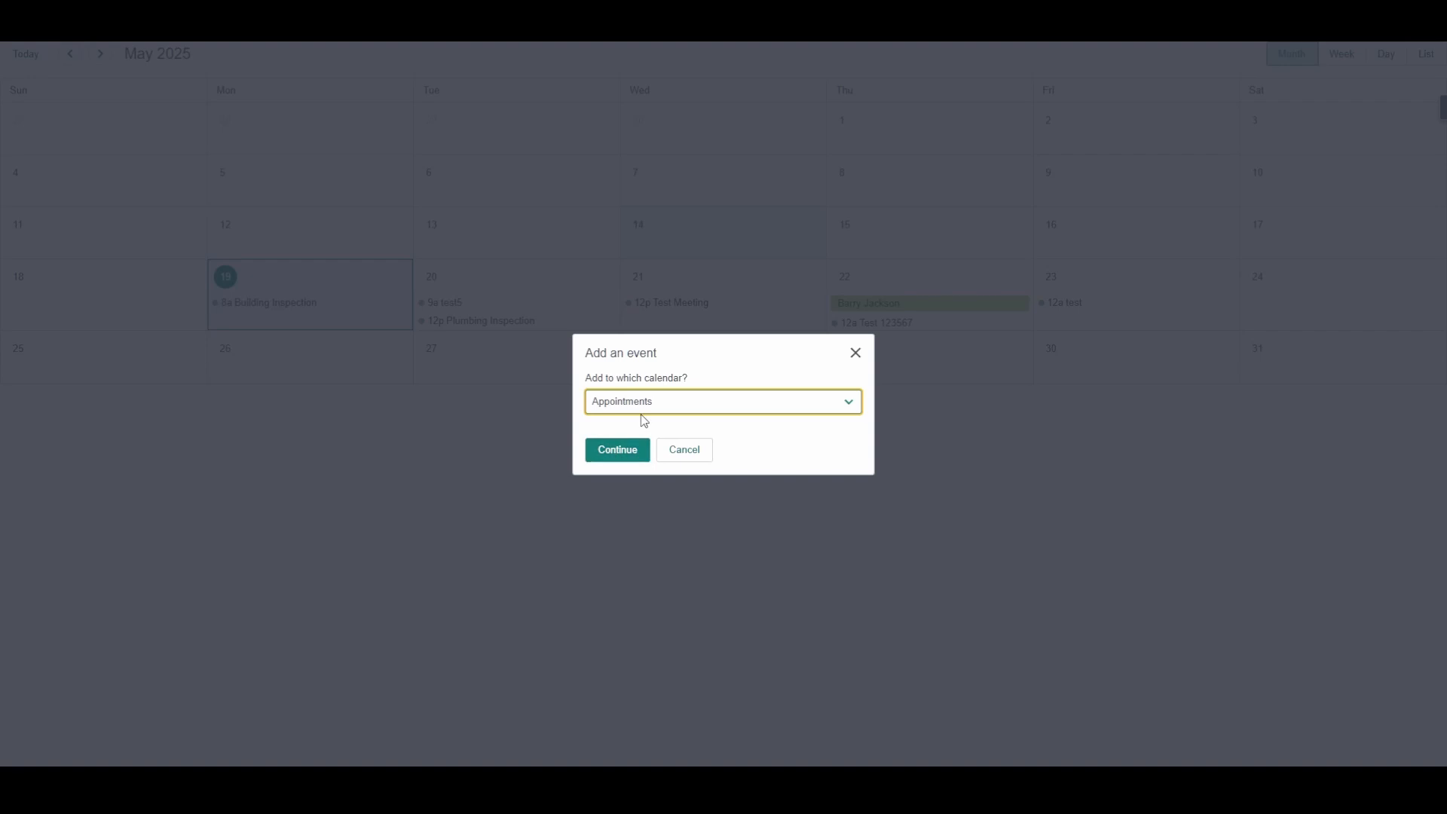
Step: Check the add-event form for the Appointments calendar, leaving it without creating an event
left_click(649, 407)
left_click(649, 409)
left_click(626, 451)
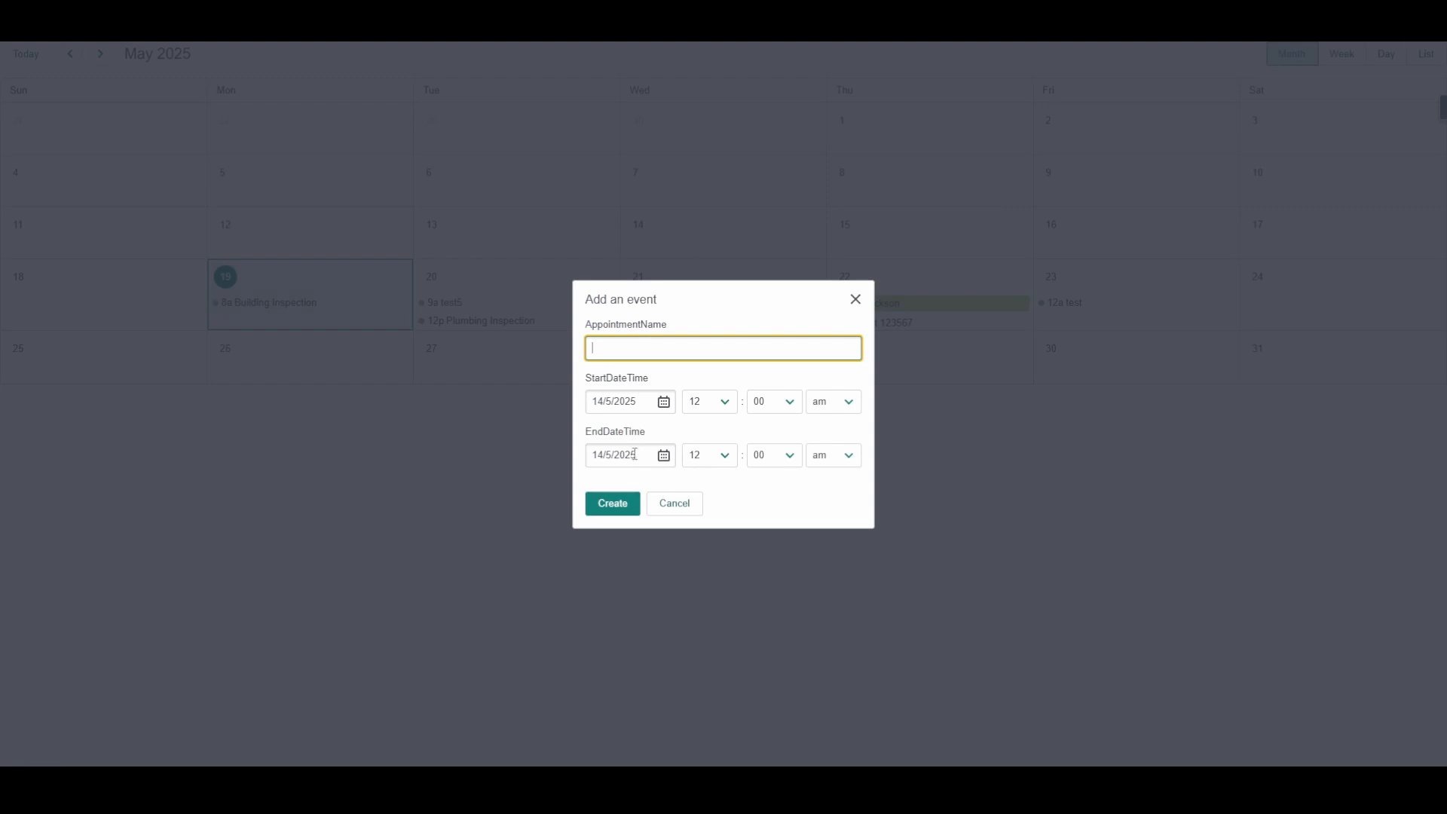
left_click(674, 505)
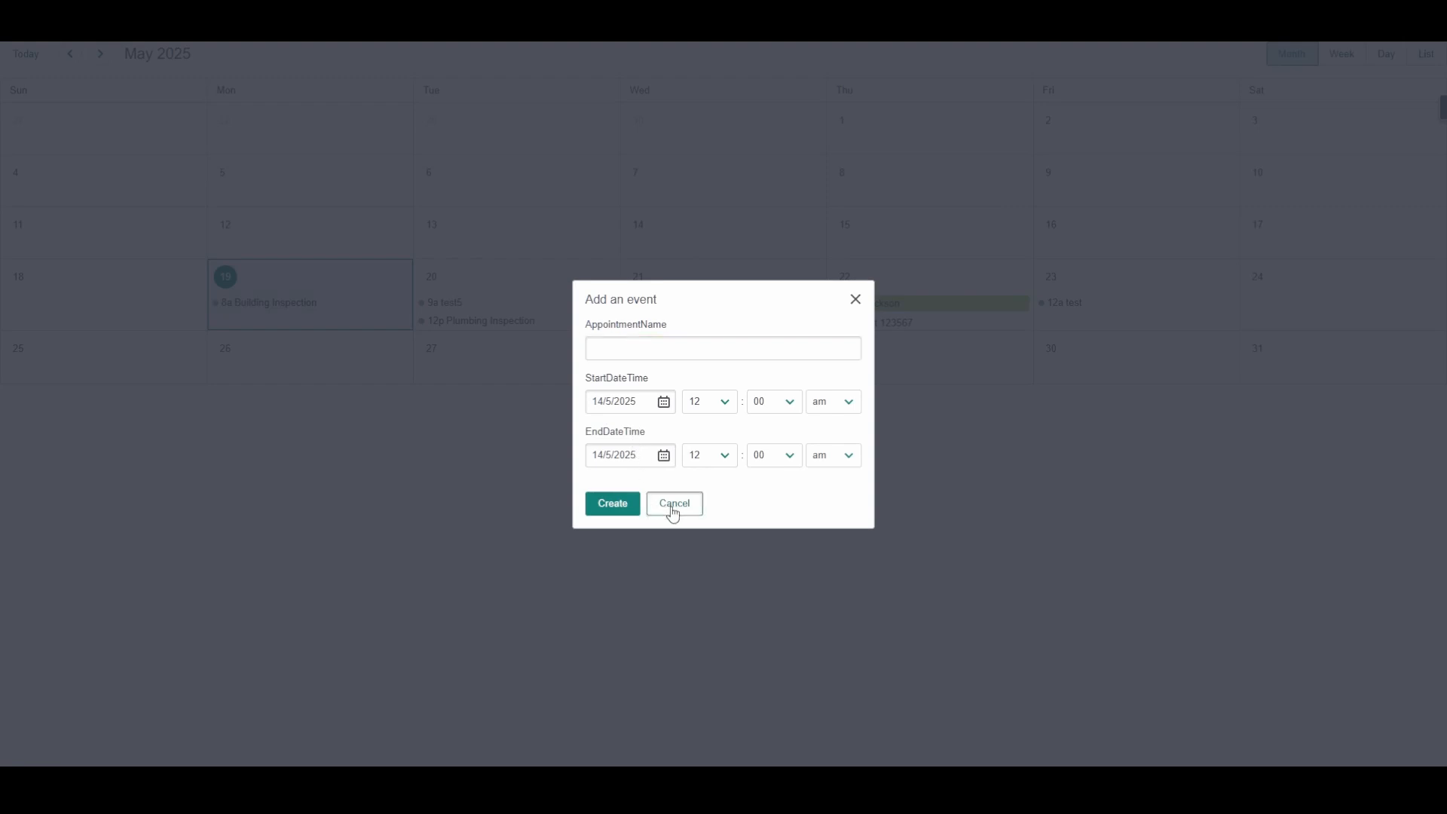
Step: View the details of the Plumbing Inspection appointment and the 28 May birthday event, closing each without changes
left_click(465, 321)
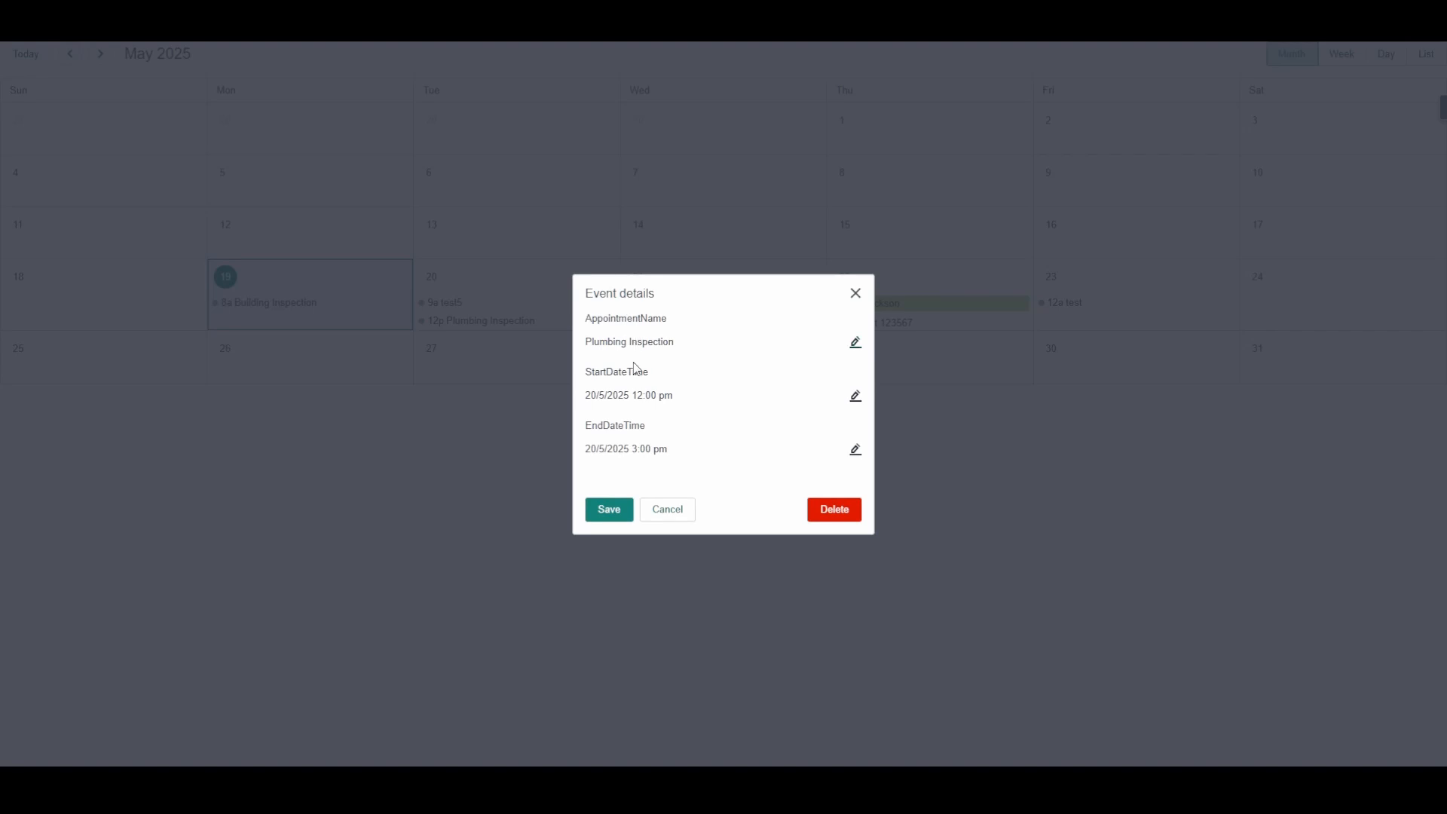
left_click(678, 515)
left_click(712, 376)
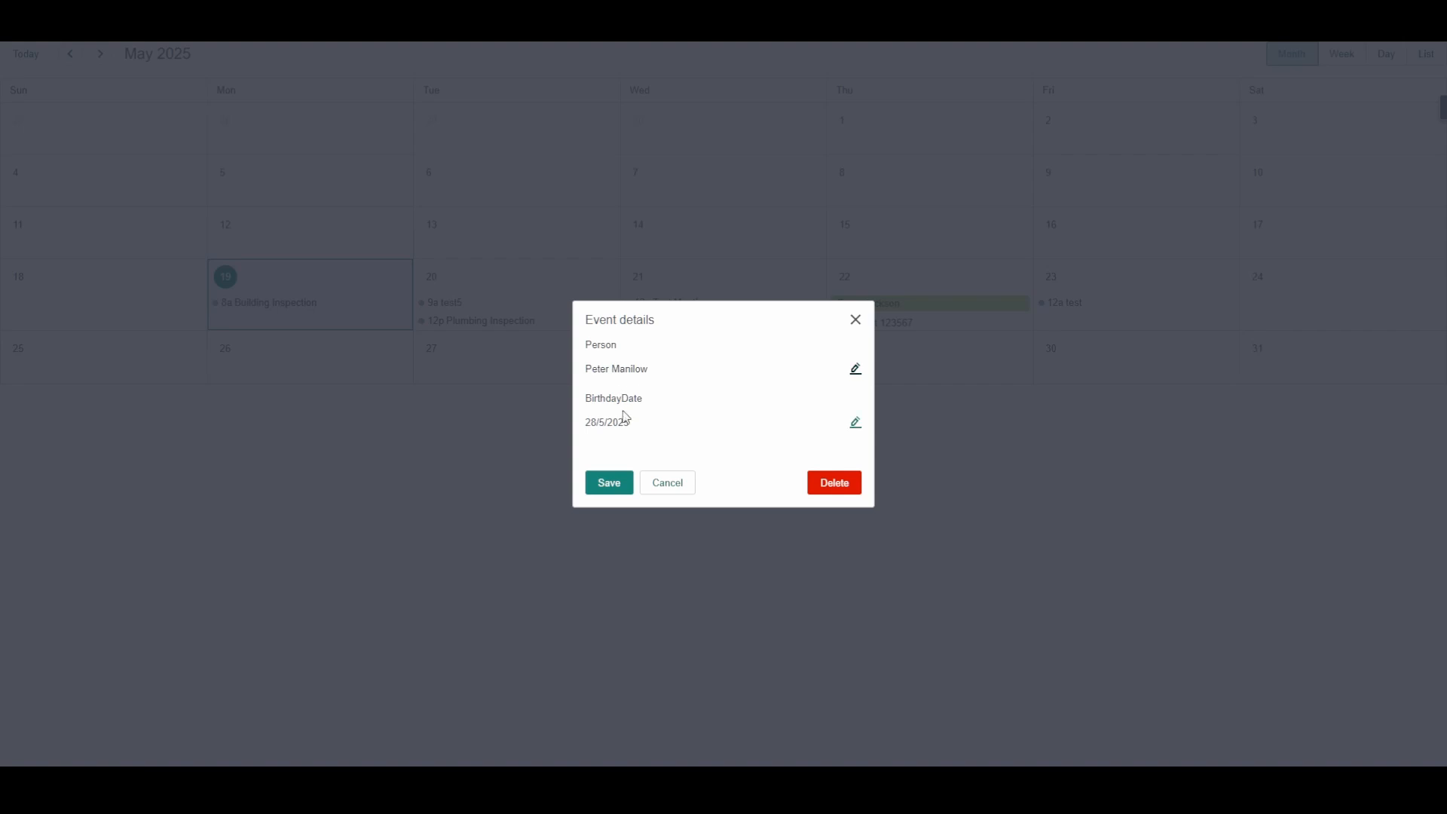
left_click(668, 483)
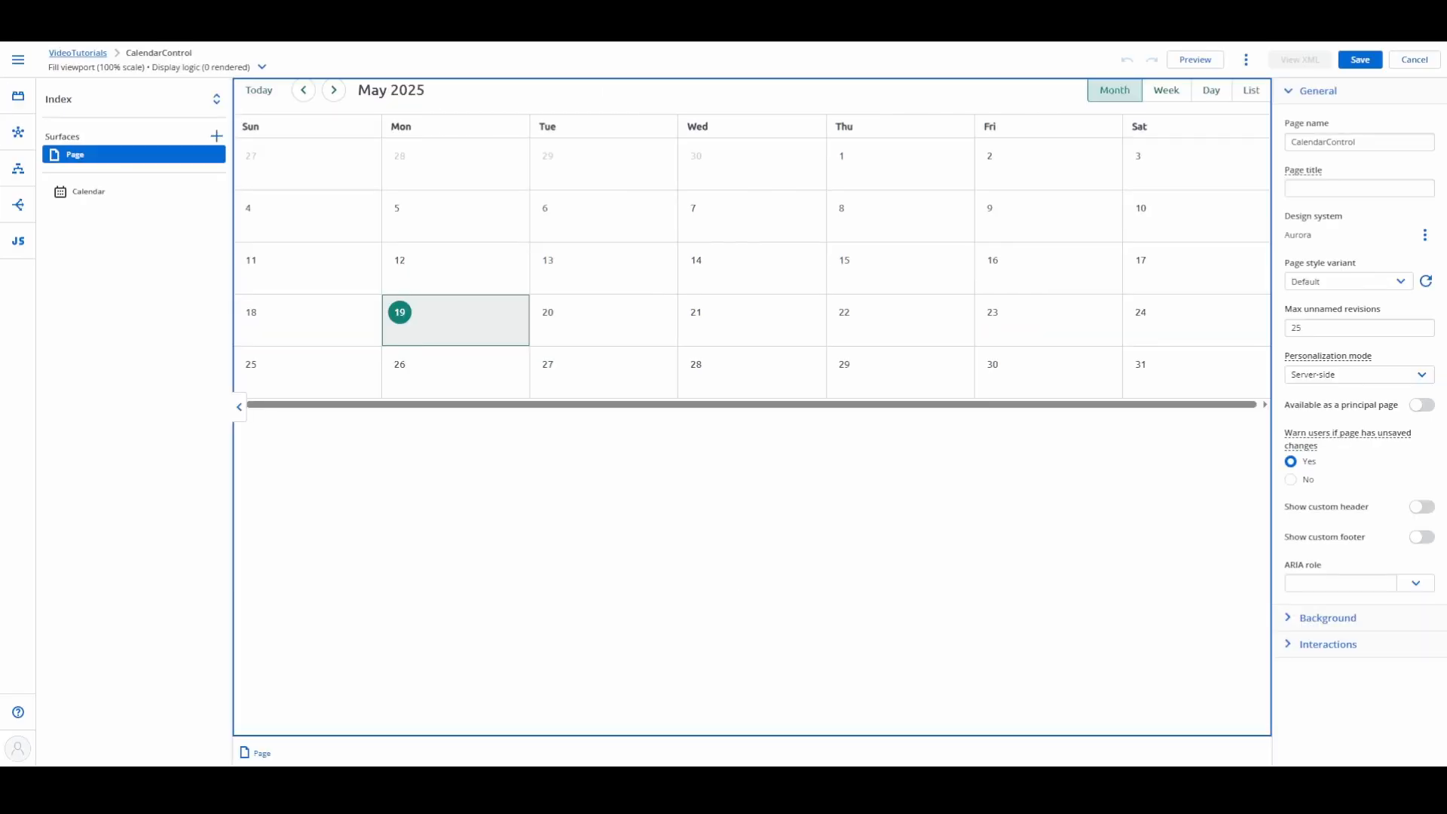
Step: Turn off querying on page load for the Birthdays model
left_click(18, 131)
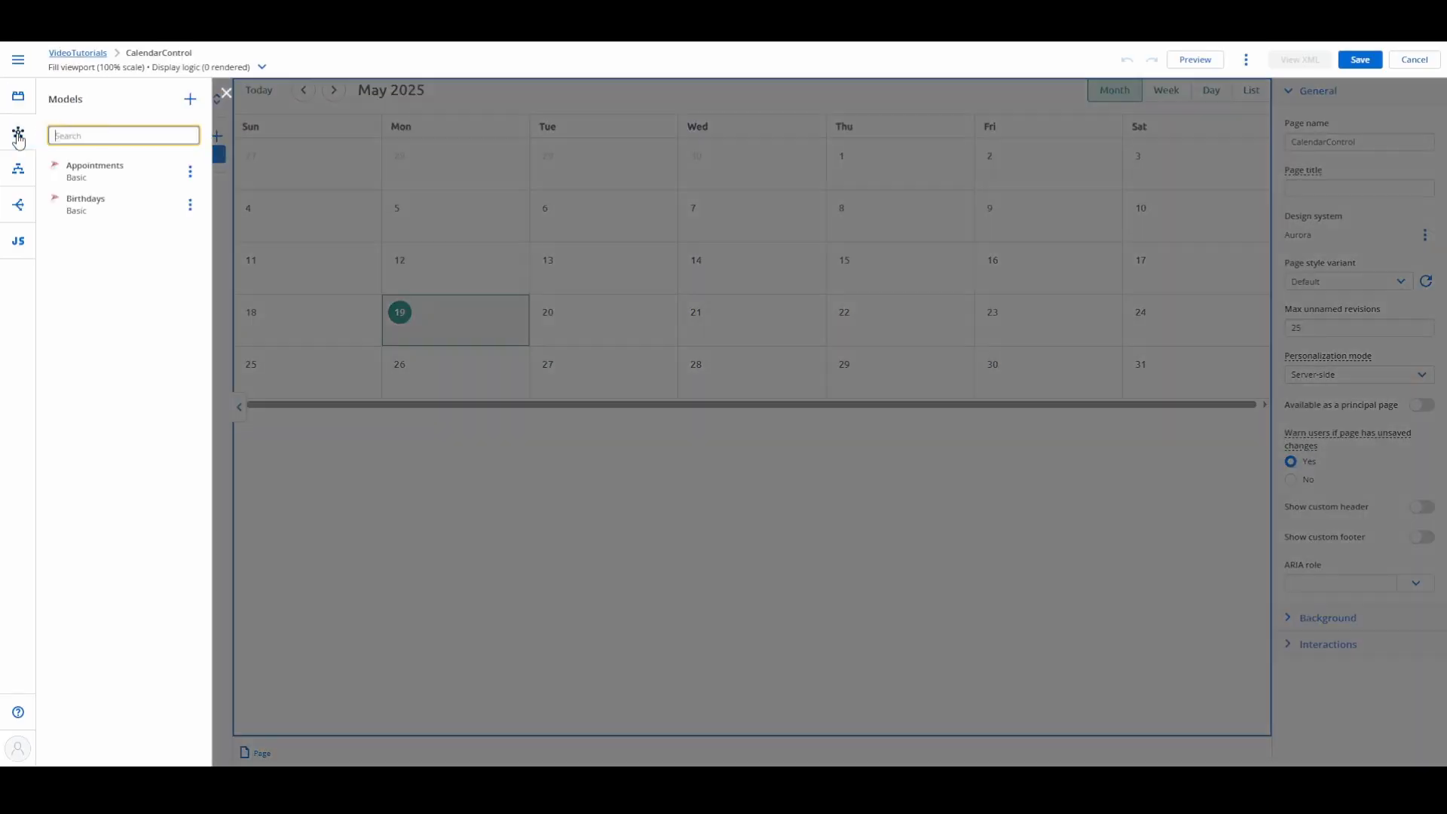
left_click(68, 214)
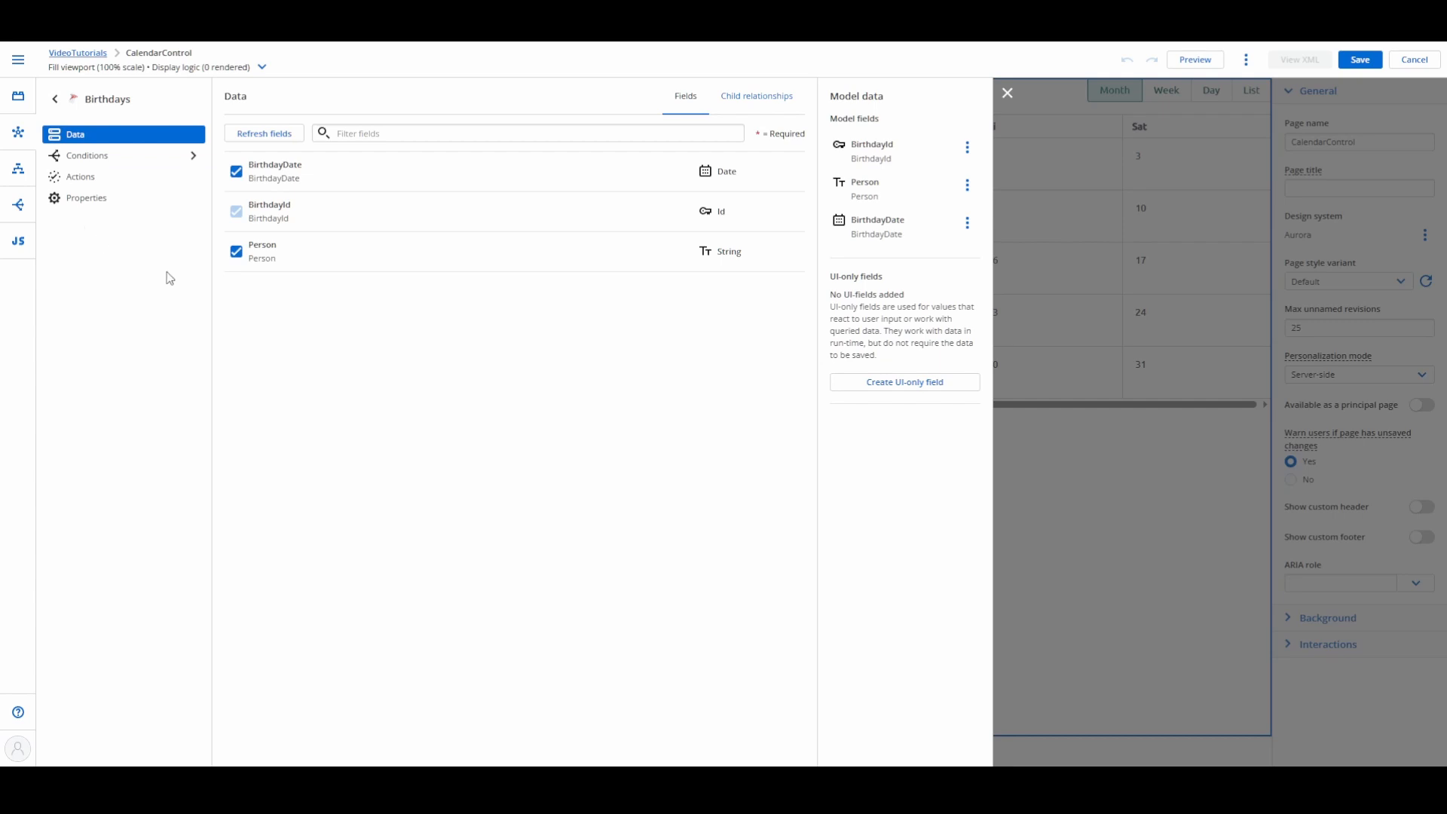
left_click(103, 199)
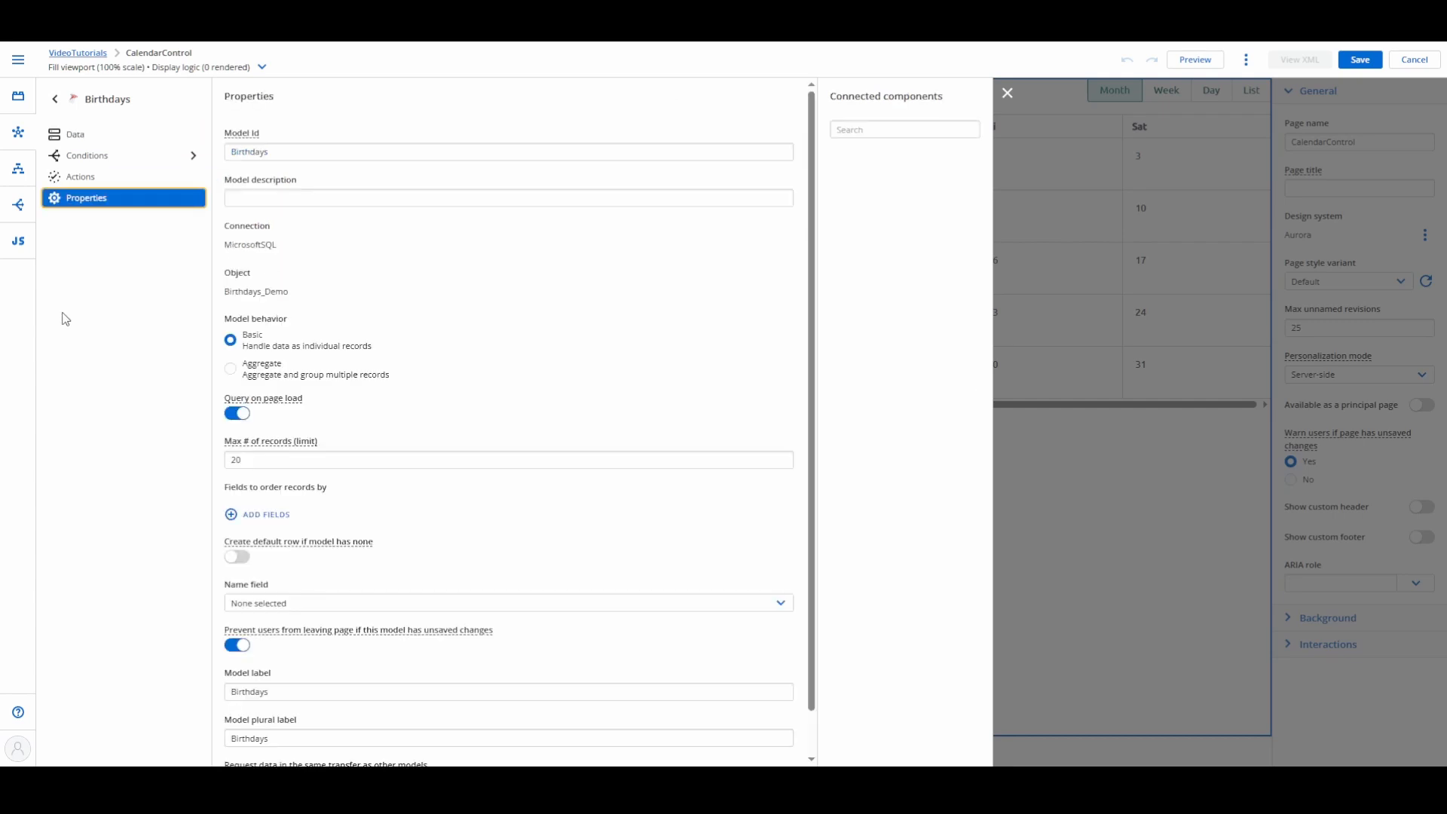
left_click(238, 414)
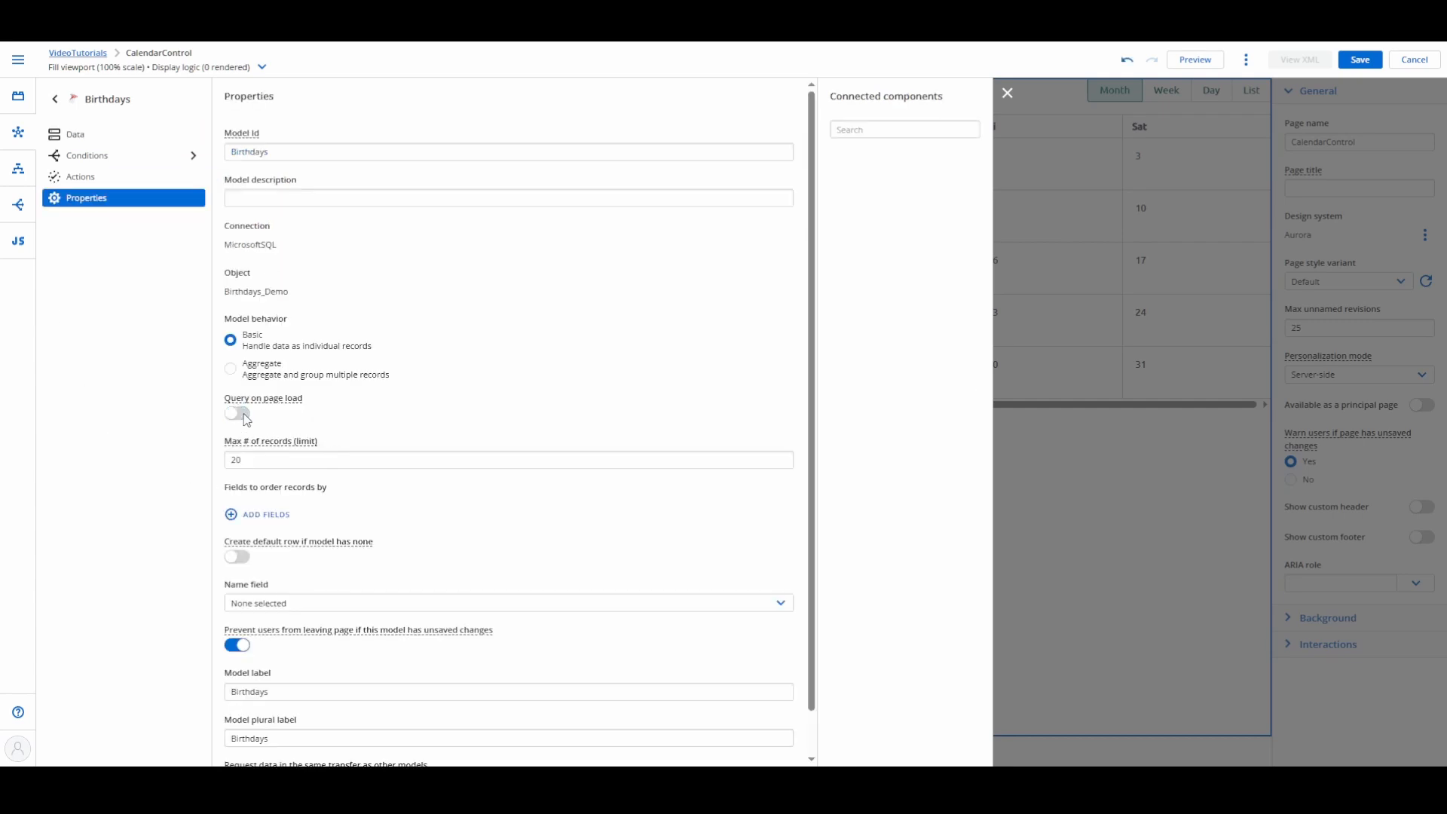
Step: In the Appointments model, make the AppointmentId field read-only and label AppointmentName as "Appointment Description"
left_click(55, 99)
left_click(84, 175)
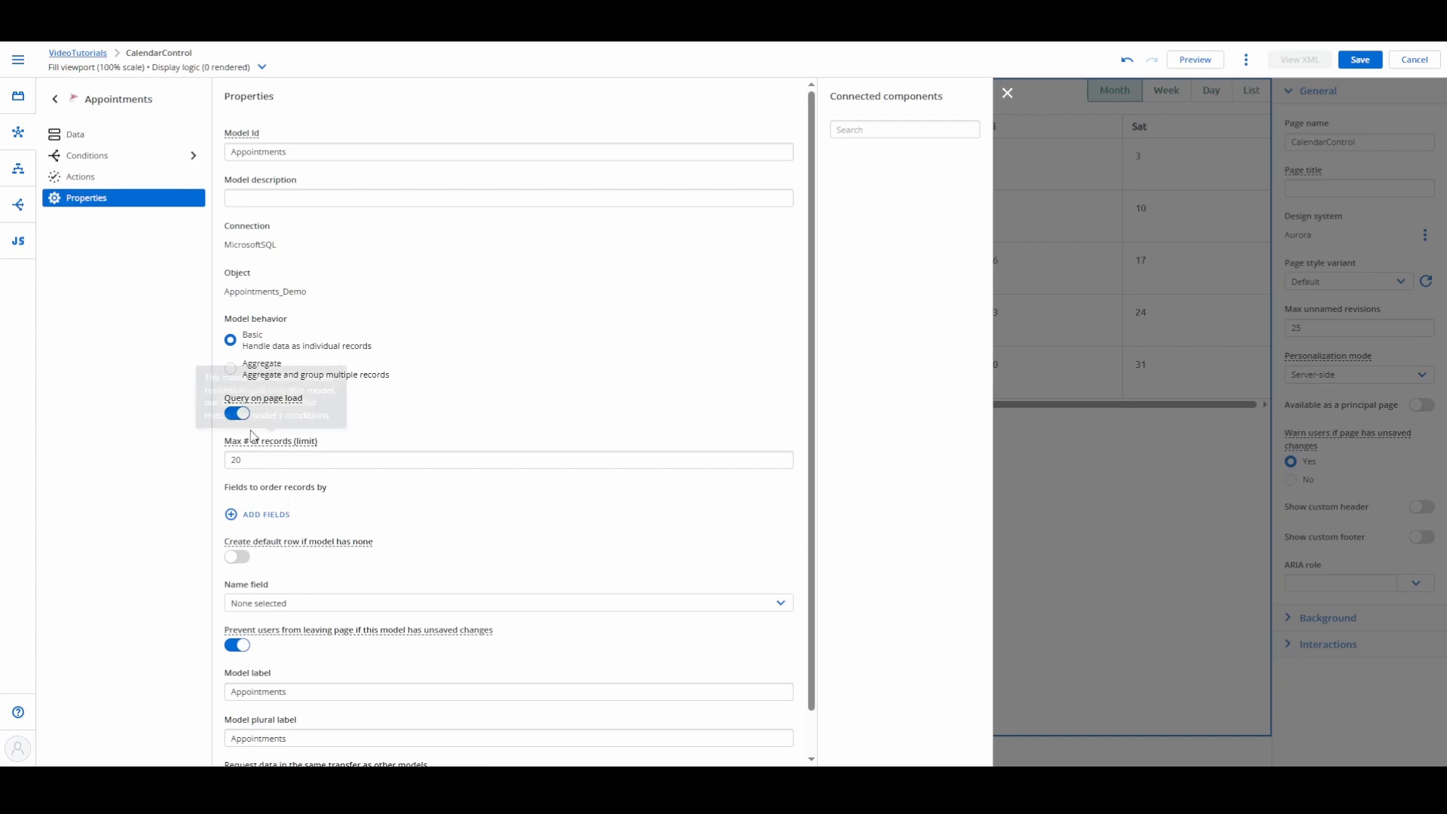
left_click(113, 134)
left_click(885, 156)
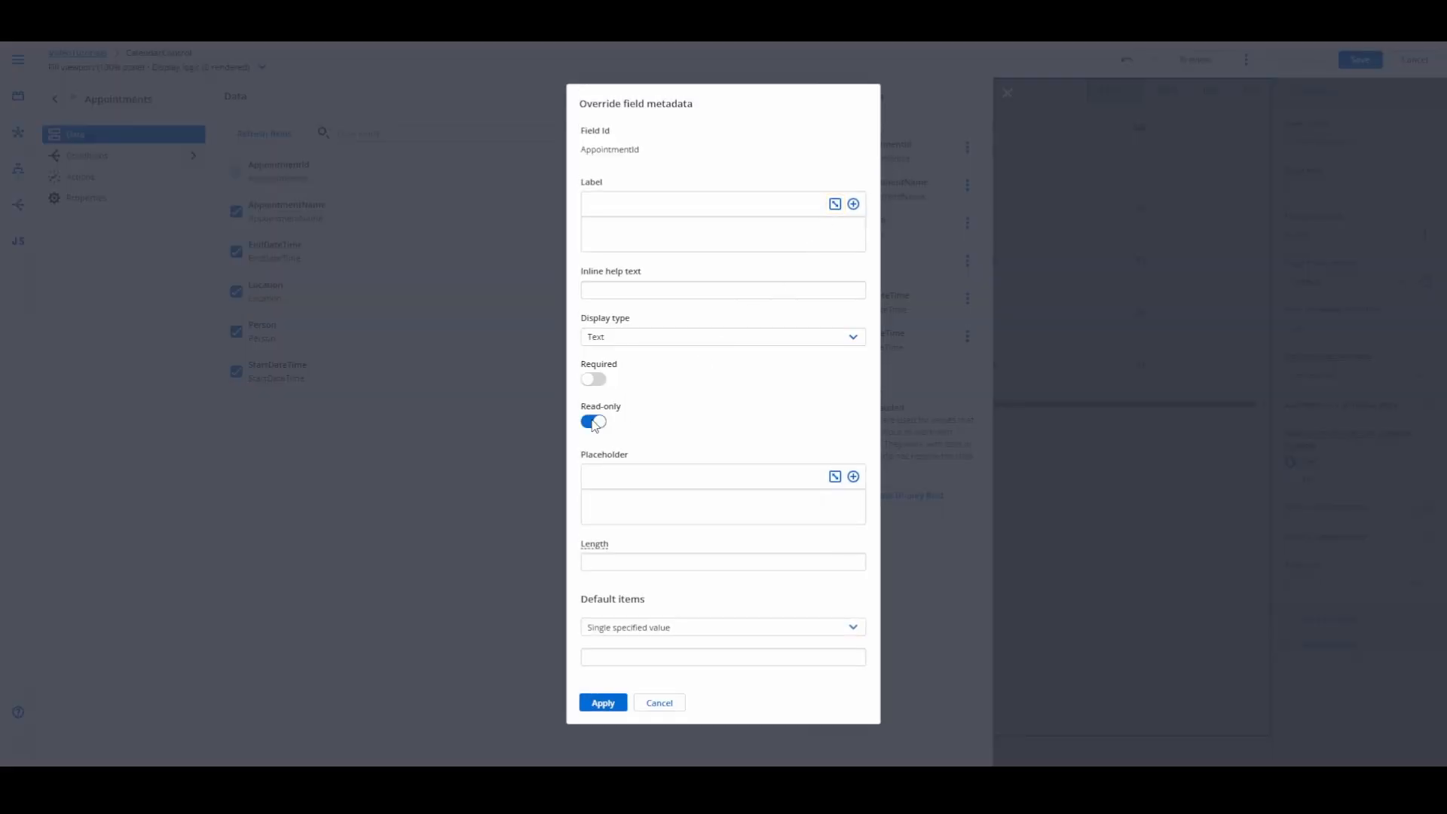
left_click(603, 705)
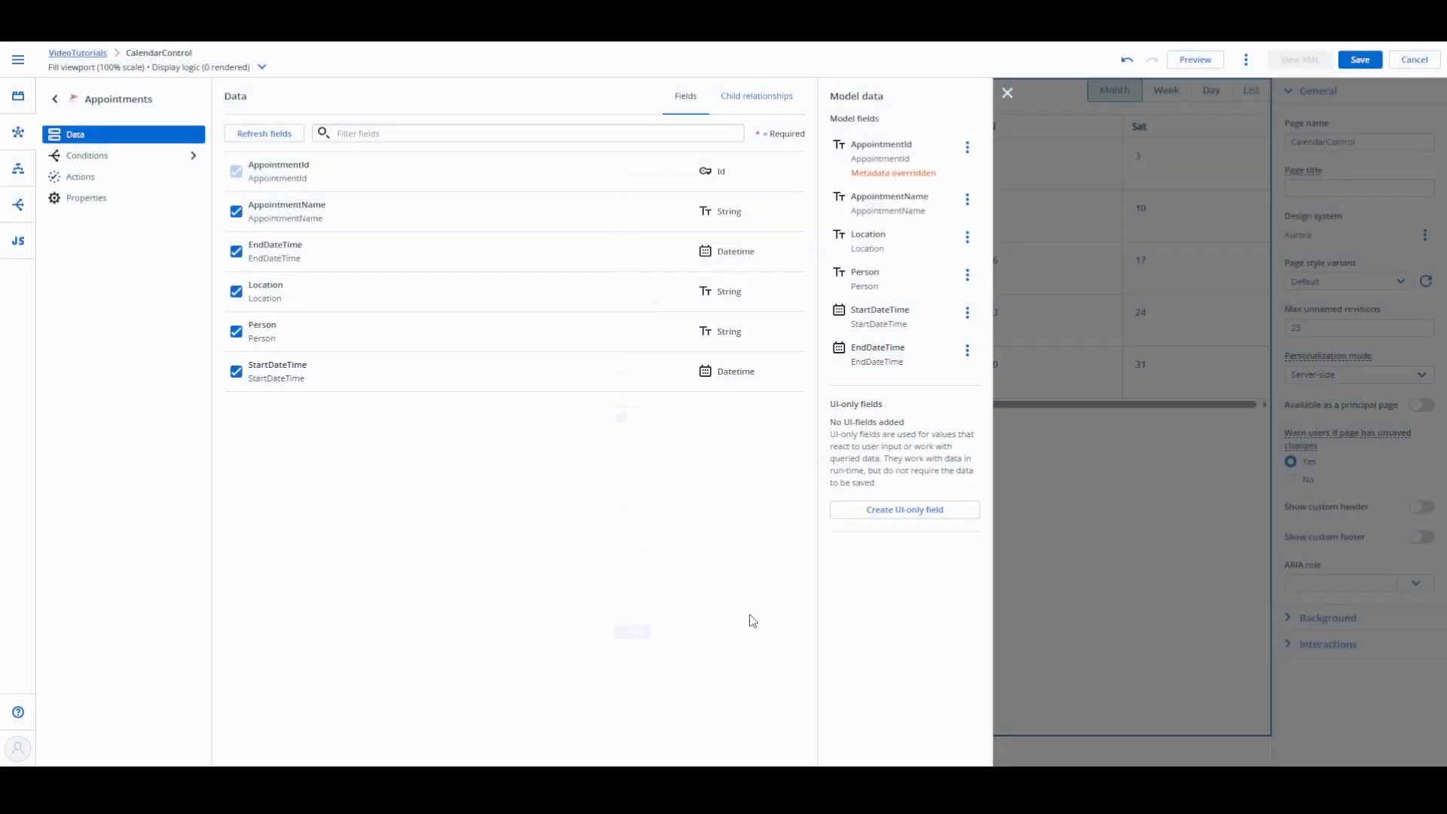
left_click(901, 209)
left_click(603, 702)
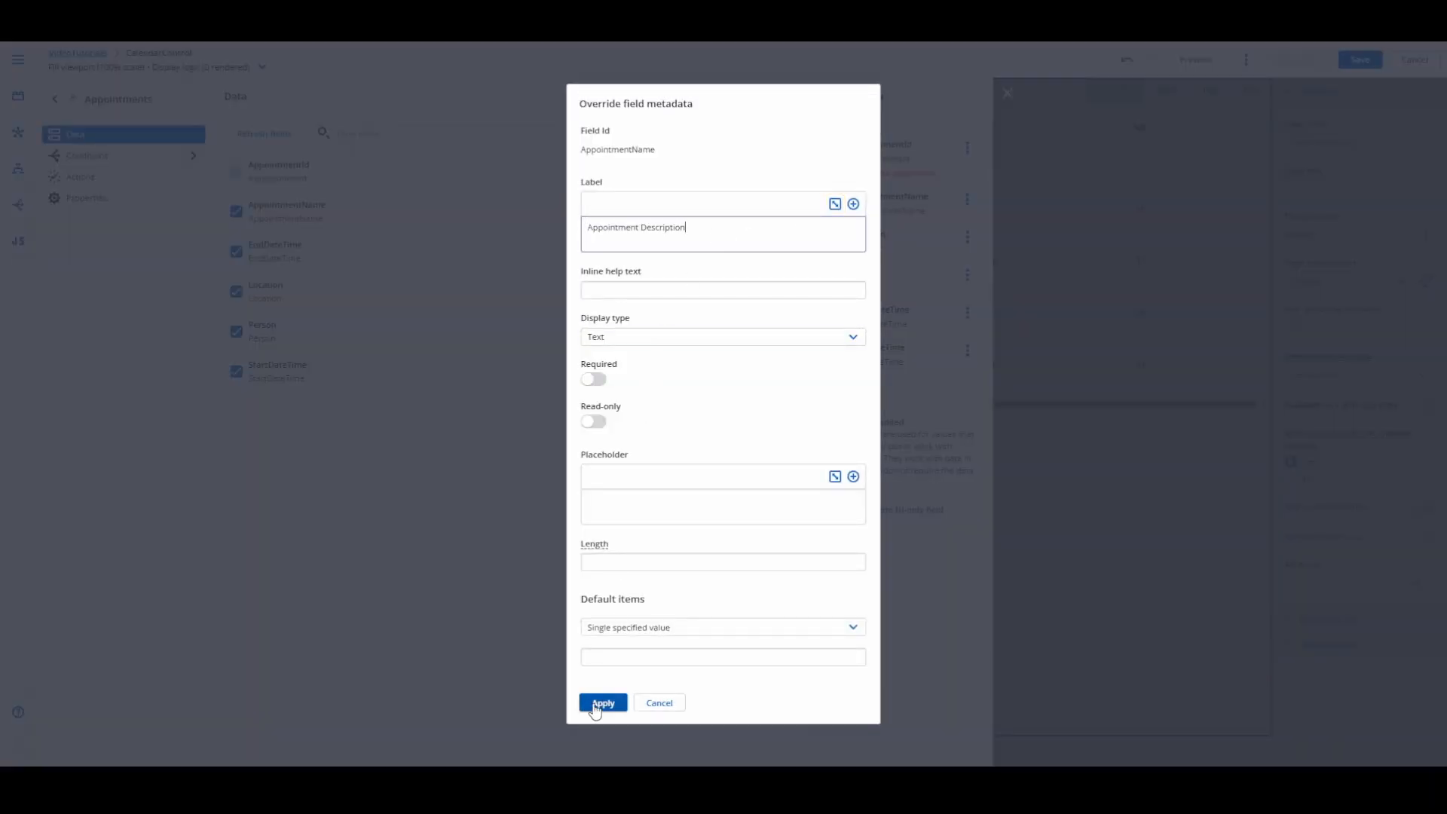
Step: Override the StartDateTime field's metadata with the label "Start" and the Datetime display type
left_click(889, 343)
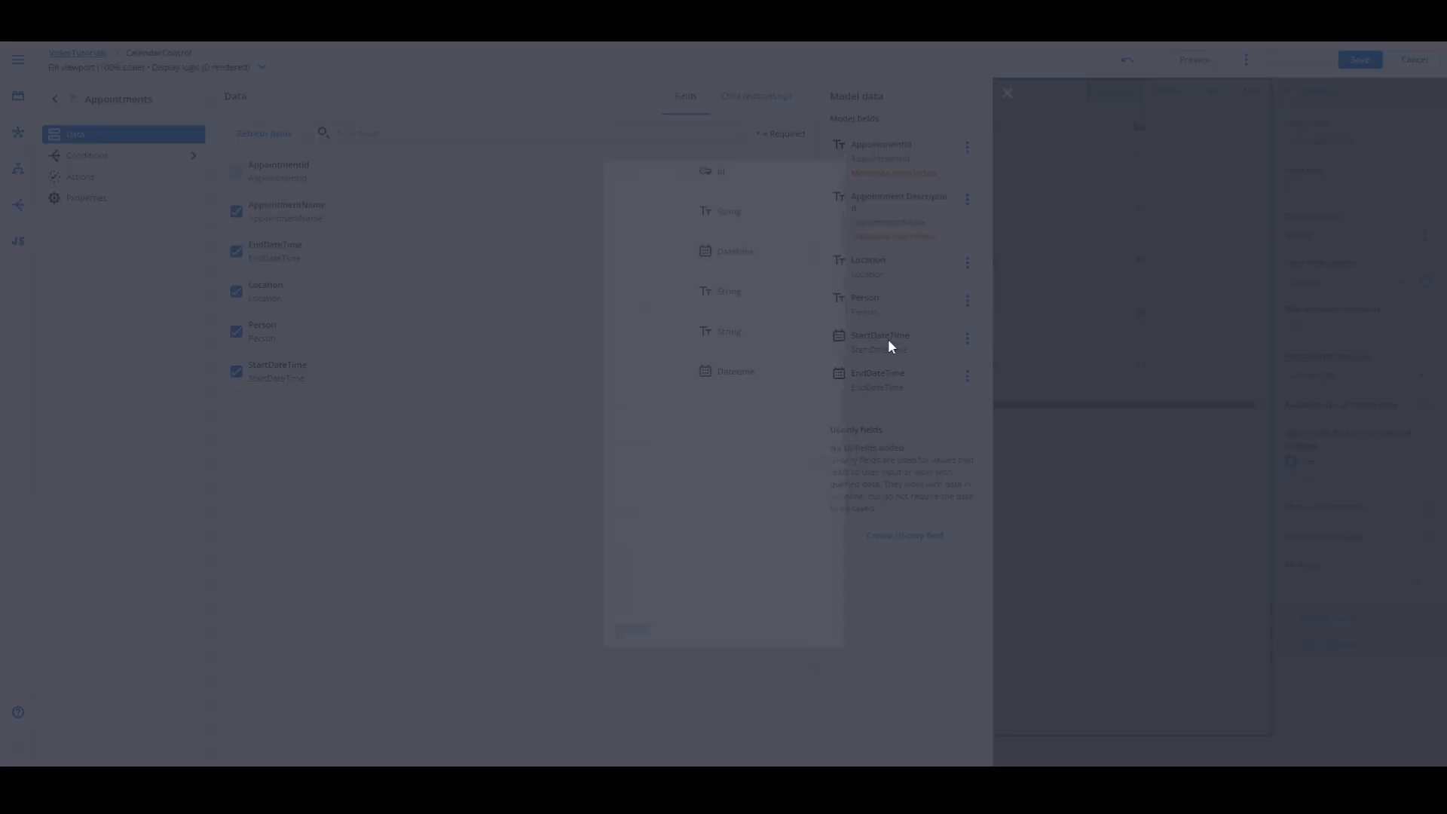
left_click(638, 233)
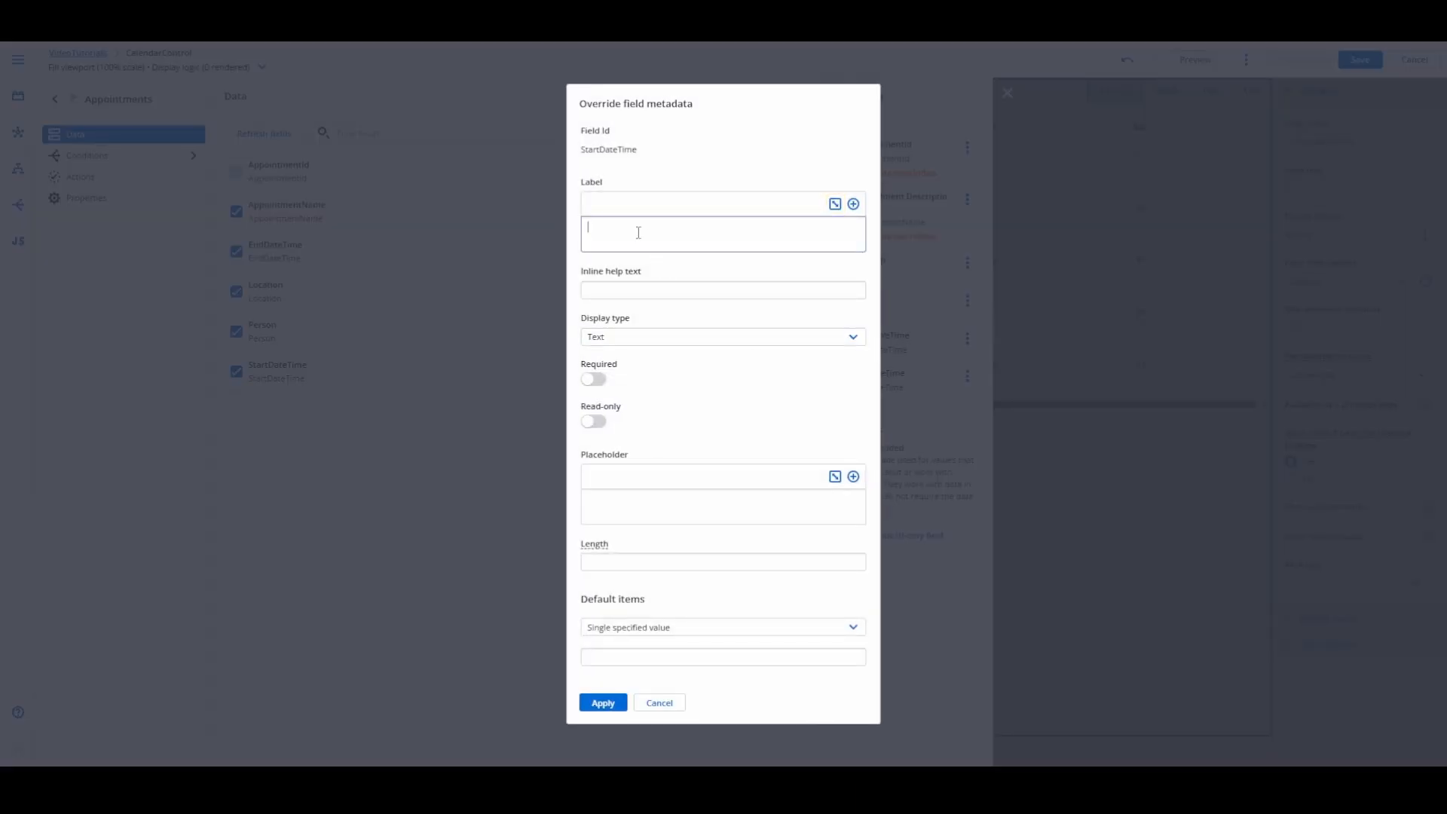
type("Start")
left_click(648, 339)
left_click(637, 428)
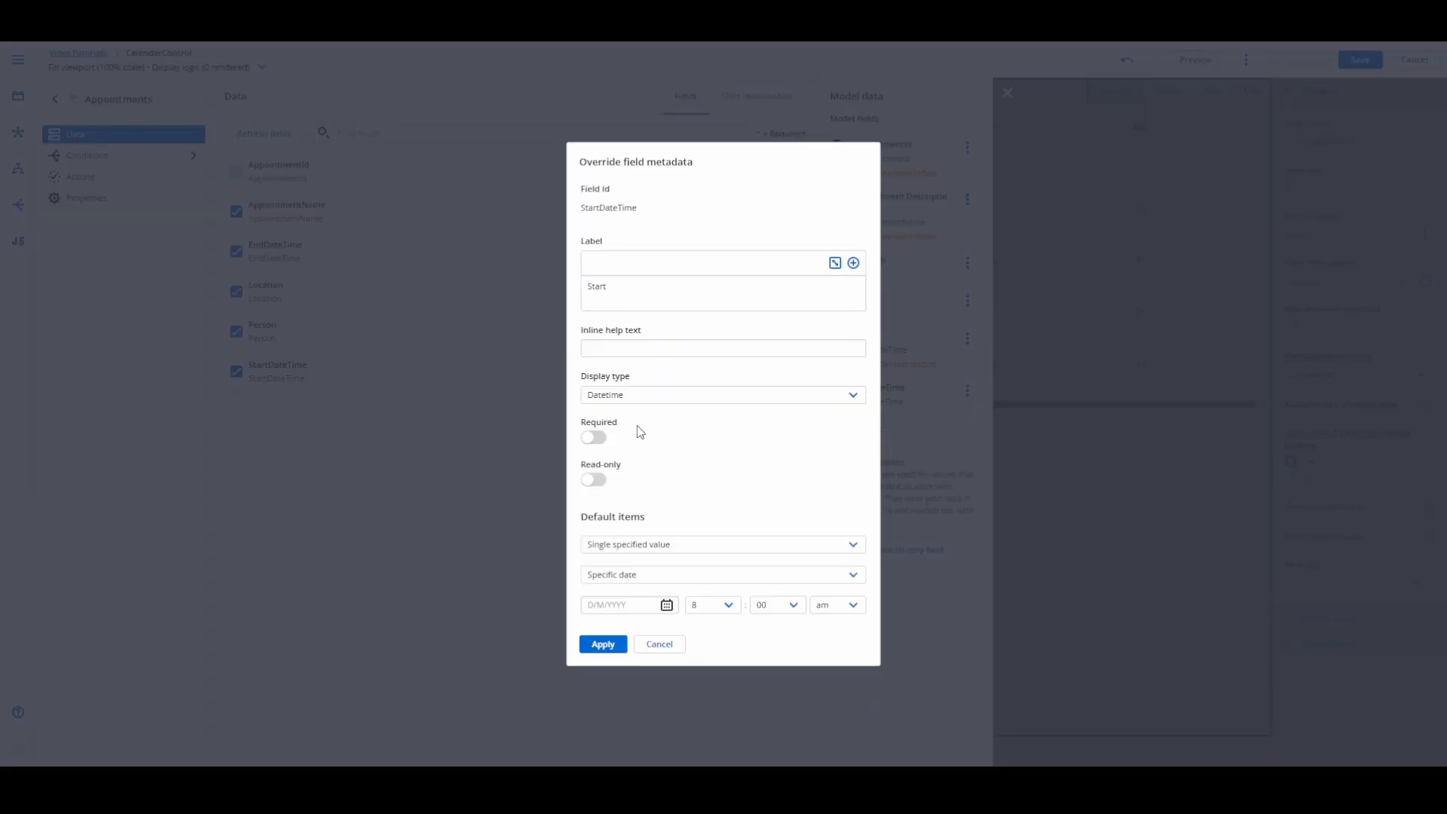
left_click(611, 653)
Step: Override the EndDateTime field's metadata with the label "End" and the Datetime display type, and leave the model settings
left_click(895, 393)
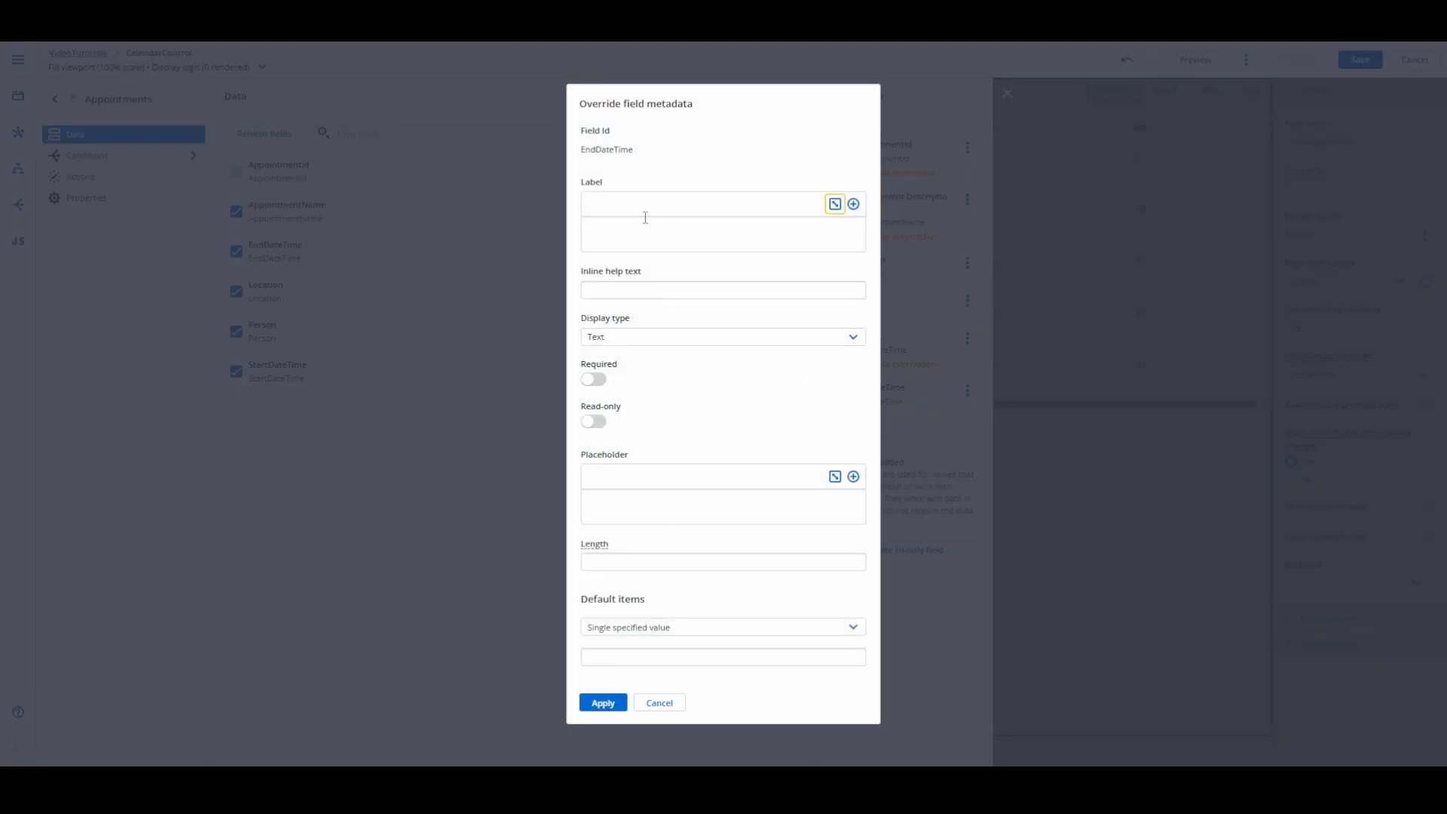
left_click(644, 235)
type("End")
left_click(656, 337)
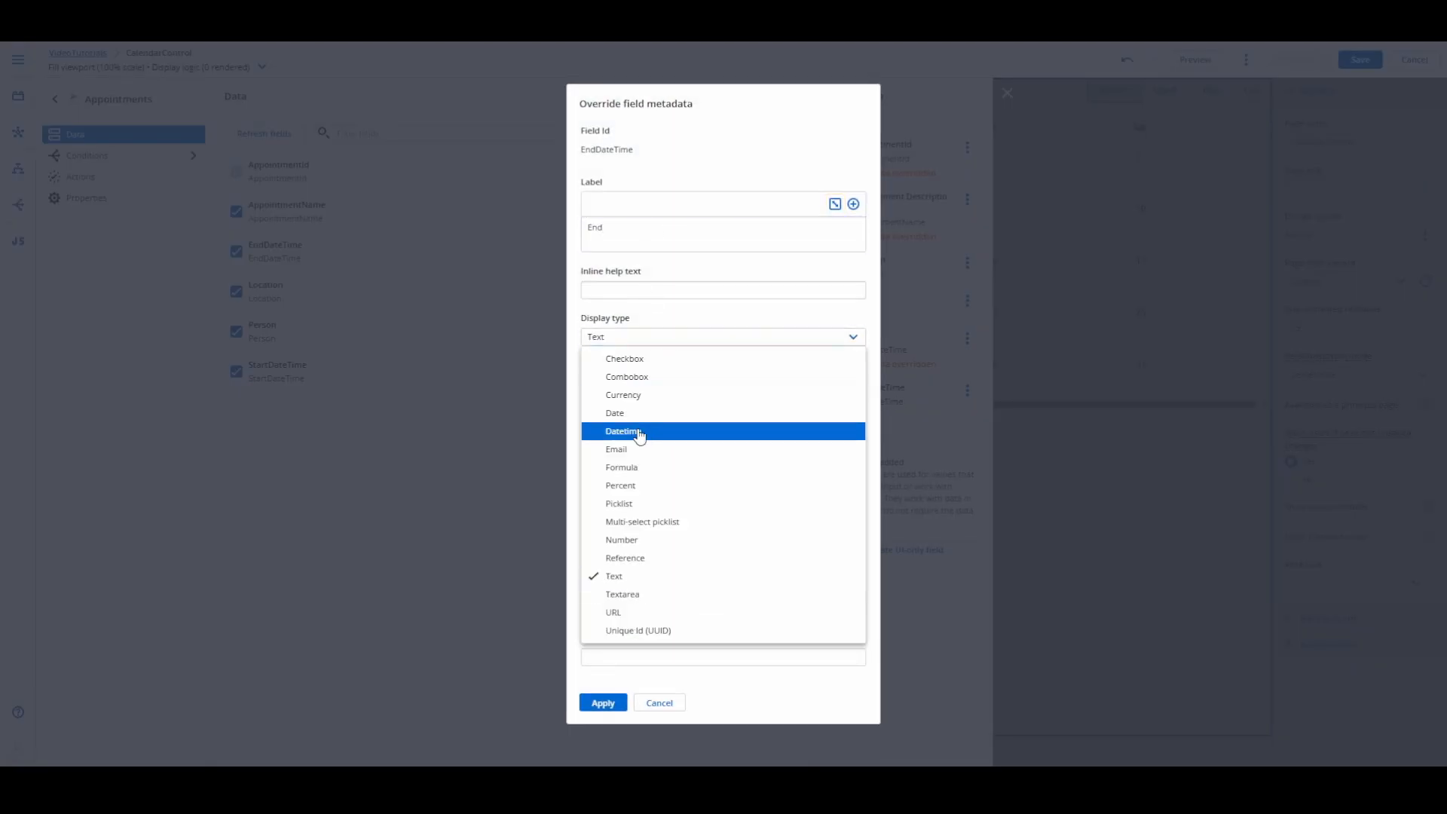
left_click(637, 427)
left_click(604, 643)
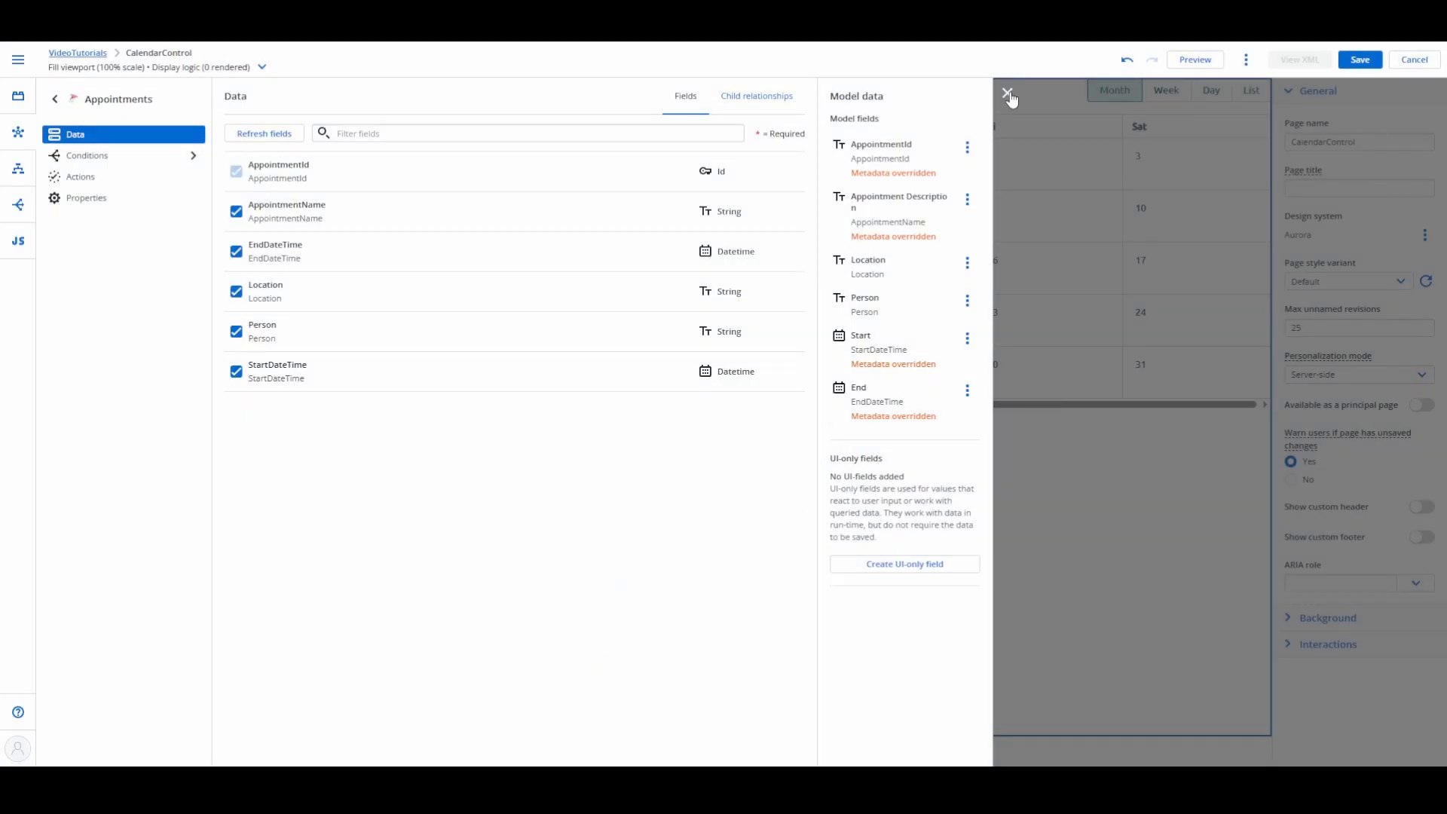
left_click(1008, 93)
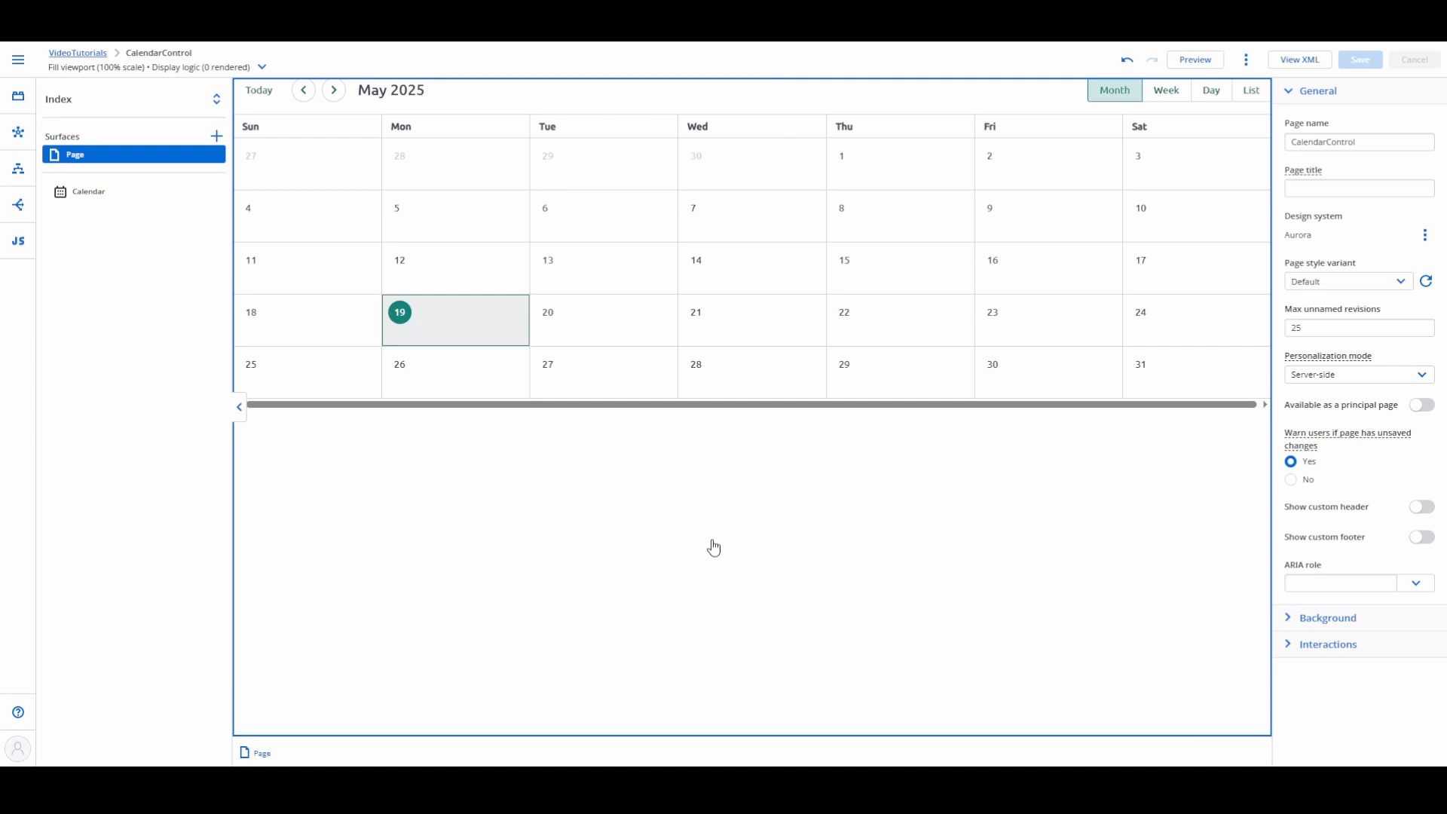
Step: Remove the on-click, create event and event update actions from the calendar's Birthdays event source and save the page
left_click(86, 199)
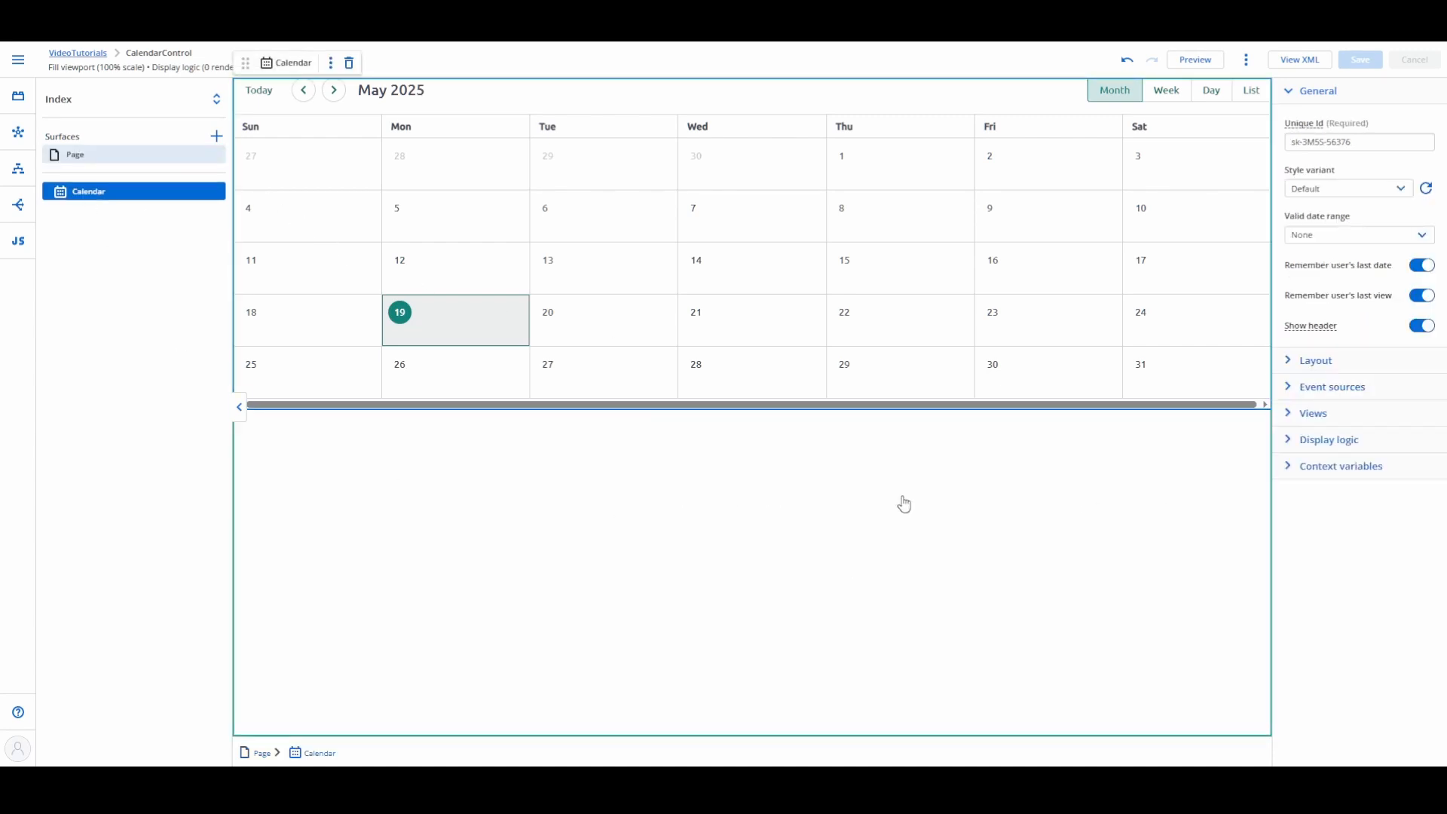
left_click(1290, 389)
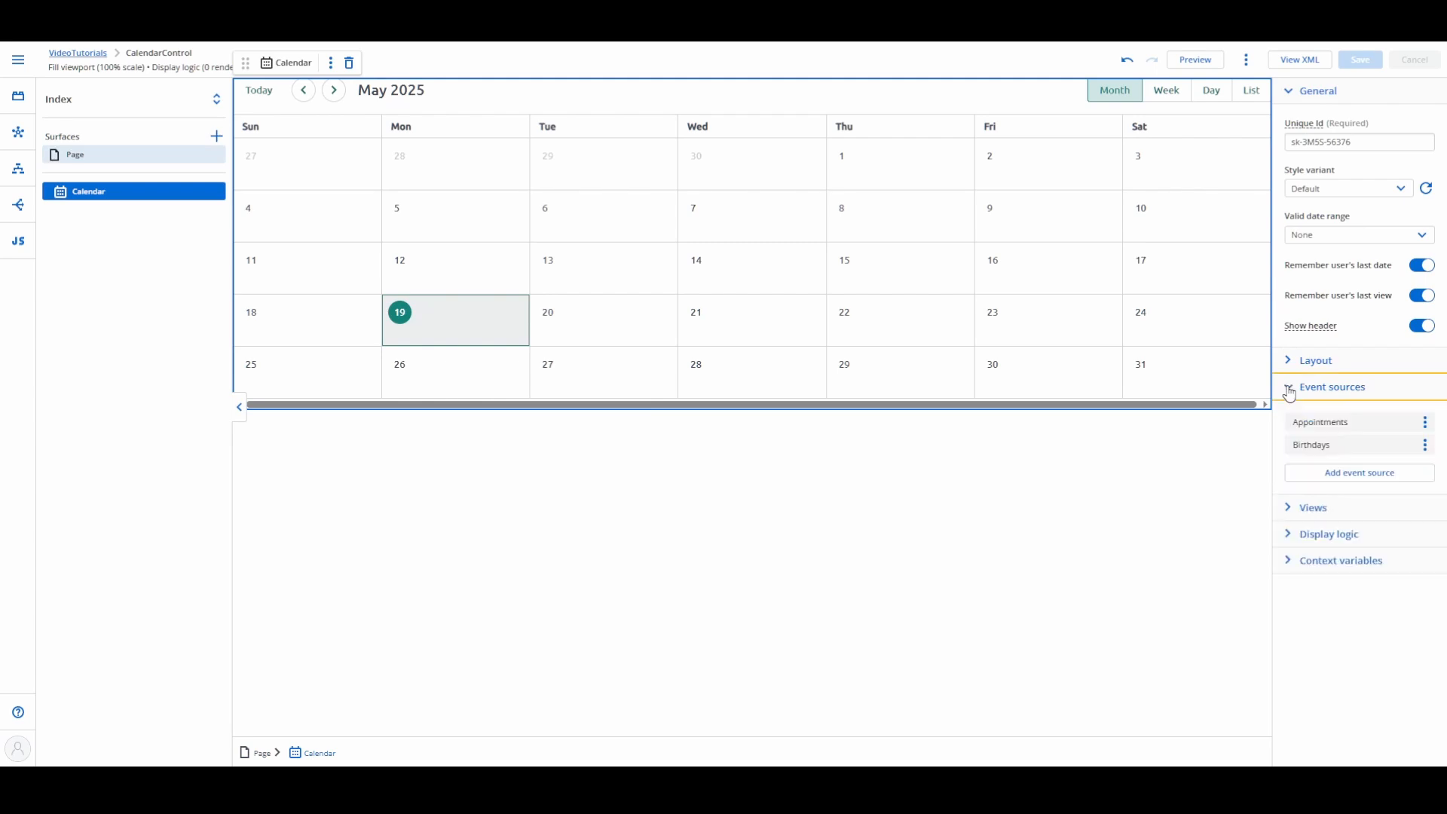
left_click(1318, 451)
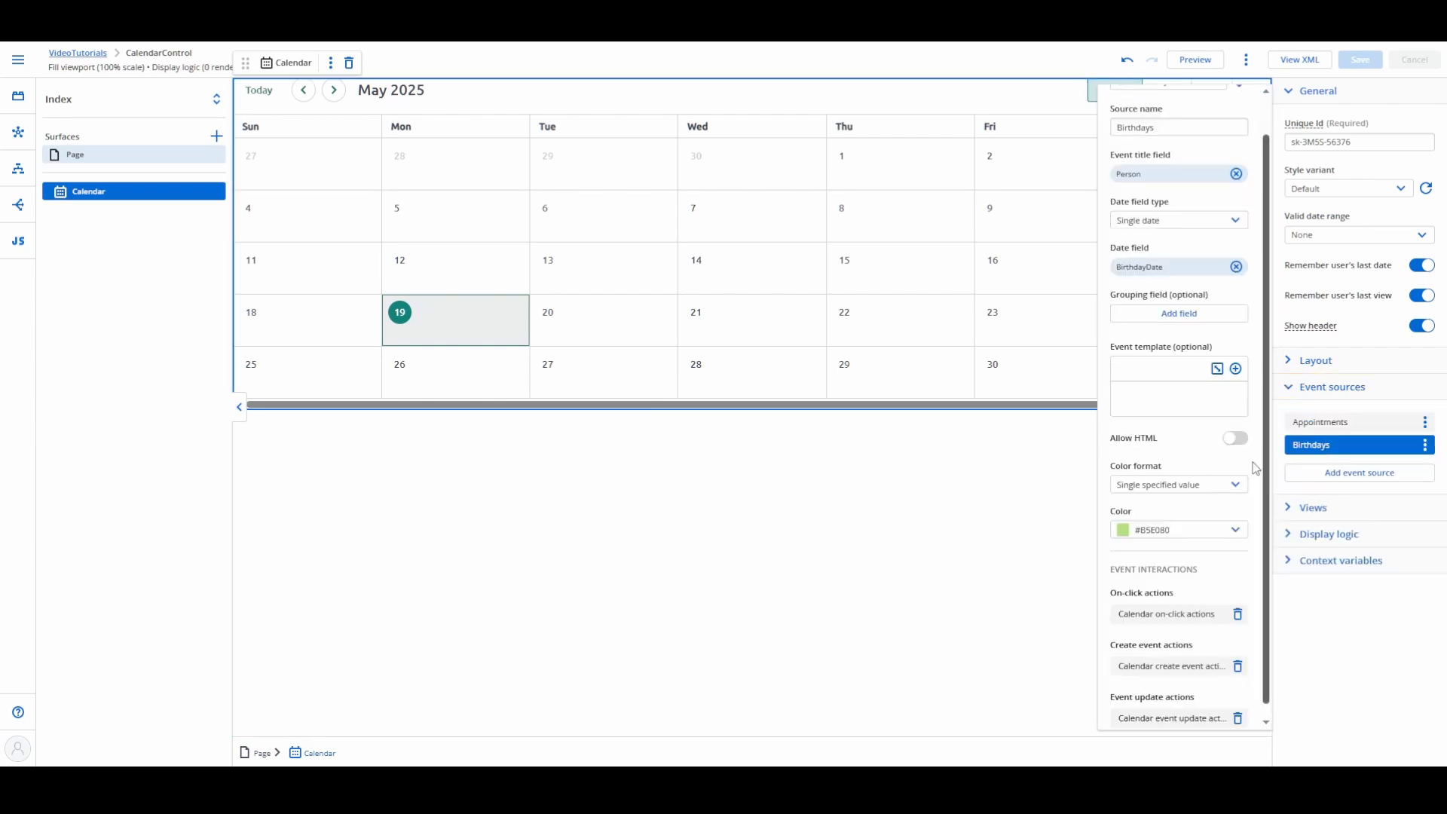
left_click(1238, 614)
left_click(1238, 661)
left_click(1238, 709)
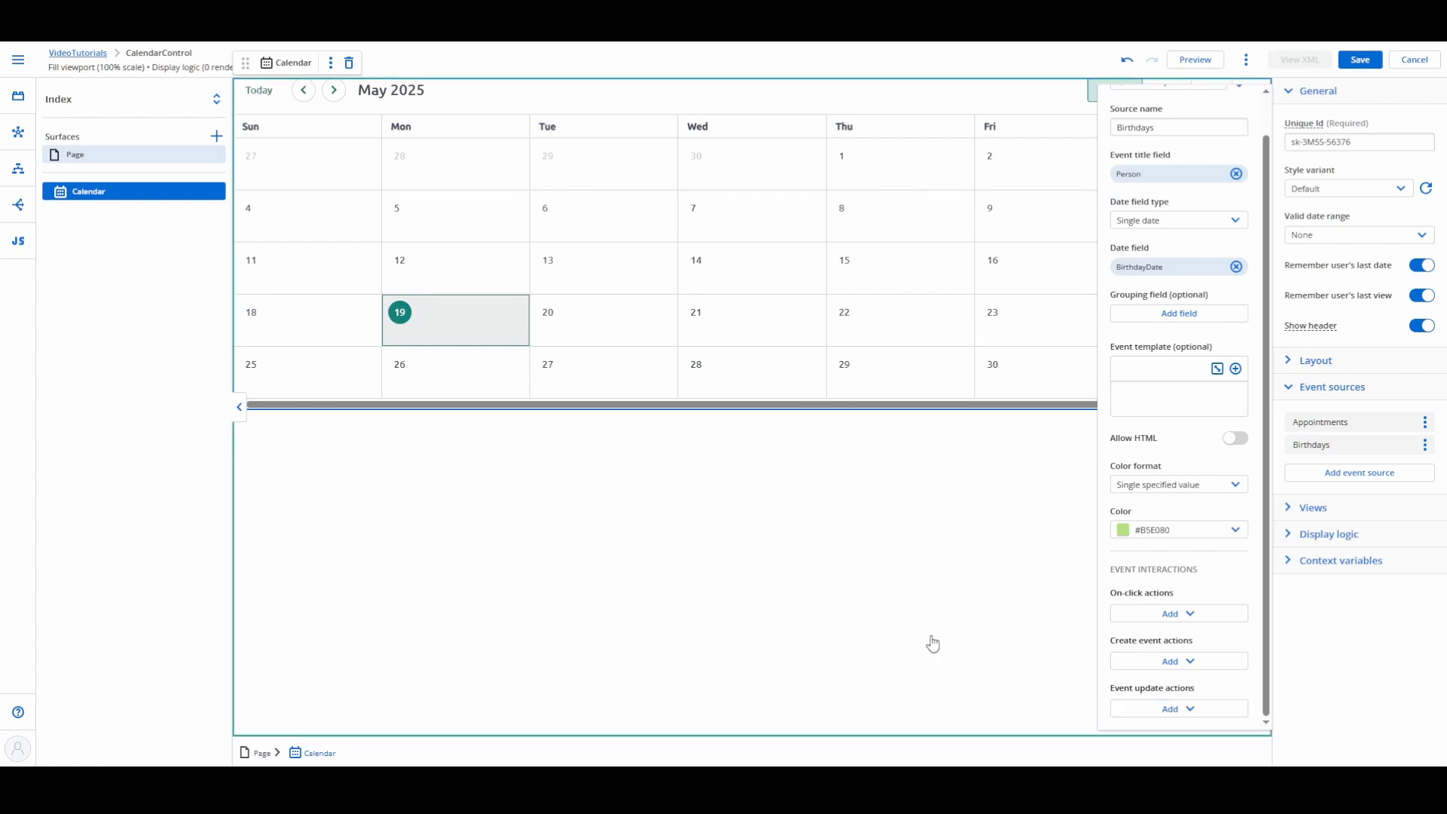
left_click(1360, 60)
Step: Preview the page and check the add-event form for 14 May, leaving it without creating an event
left_click(1195, 60)
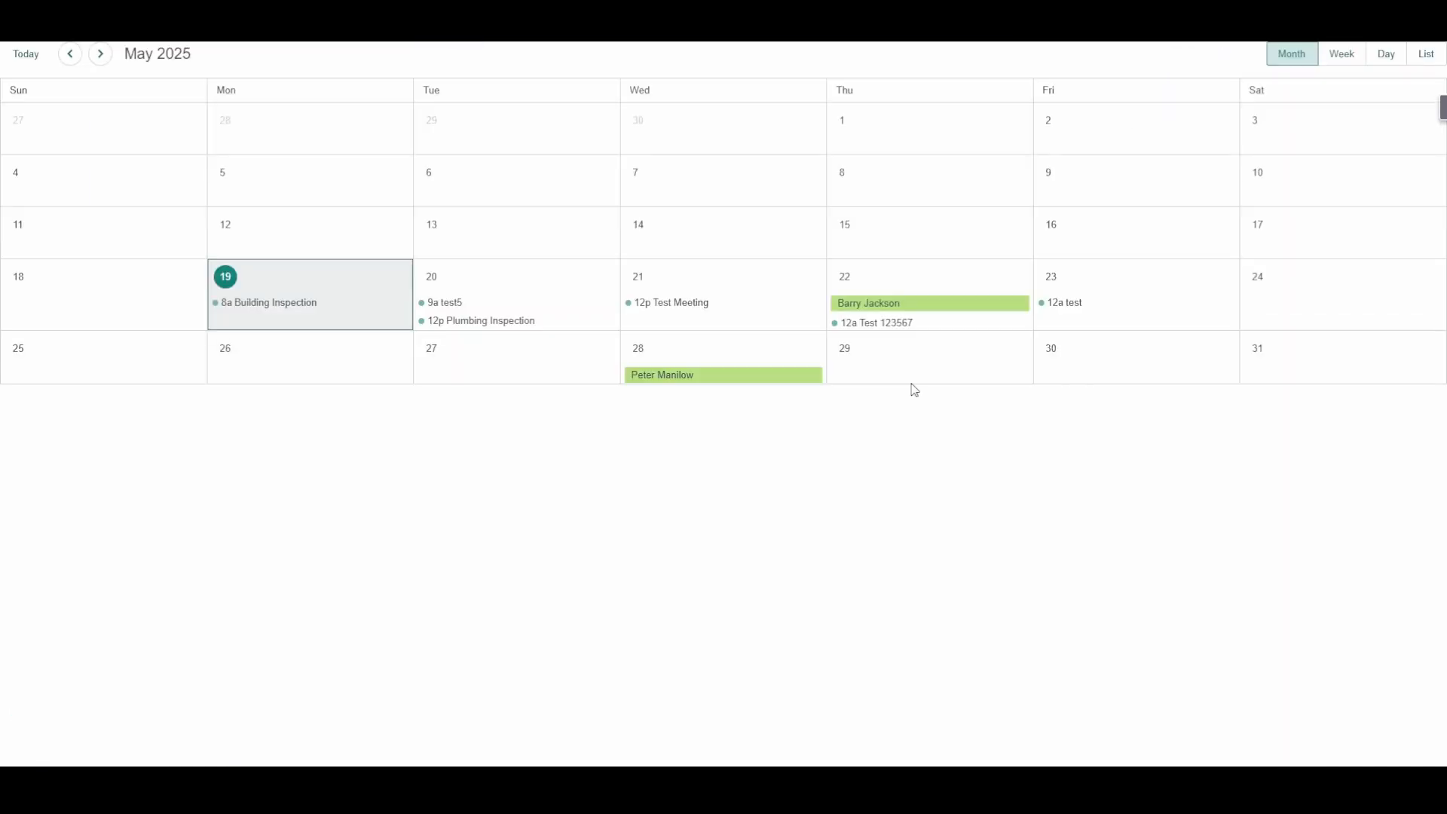
left_click(741, 234)
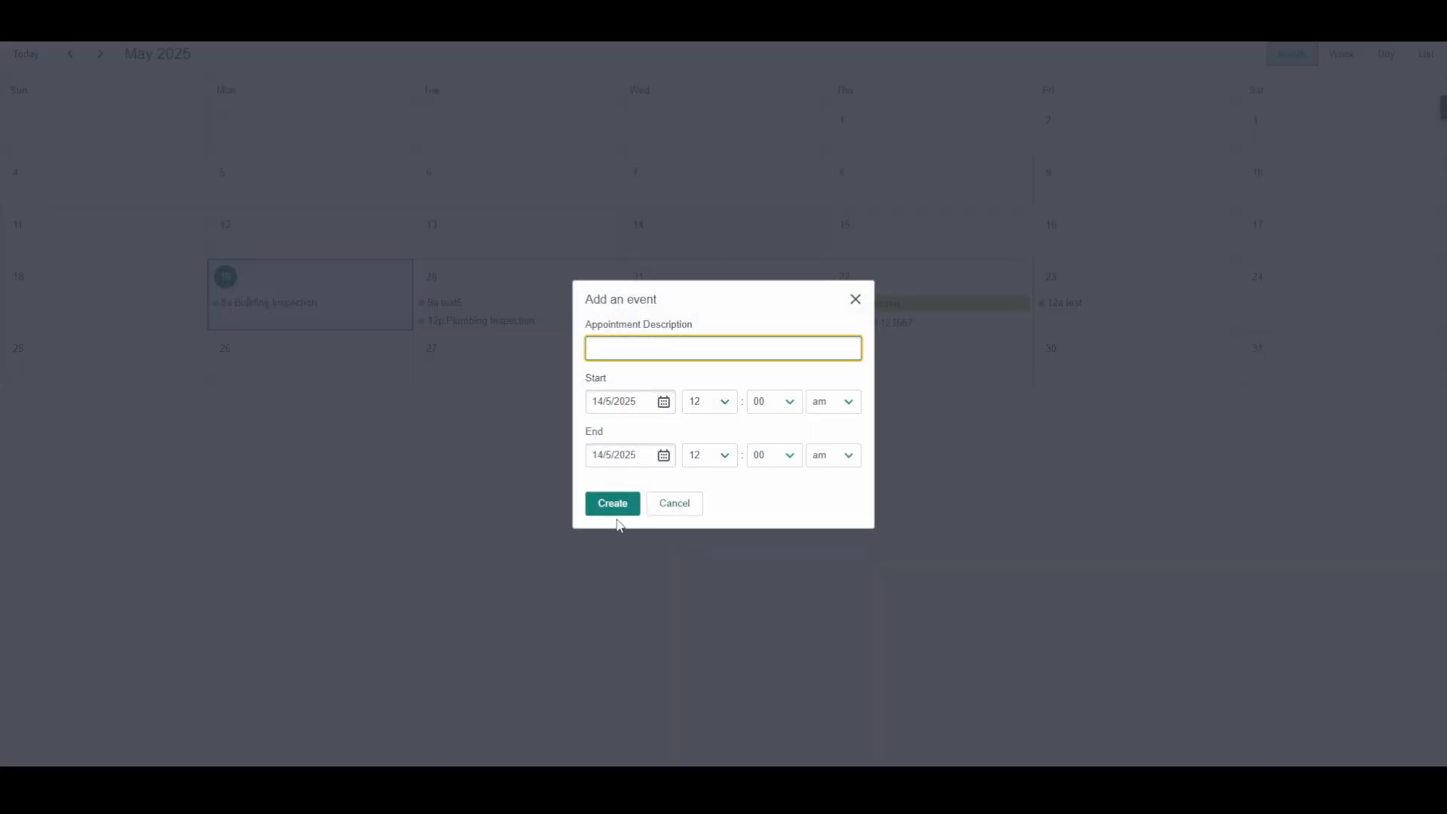
left_click(671, 505)
key("Escape")
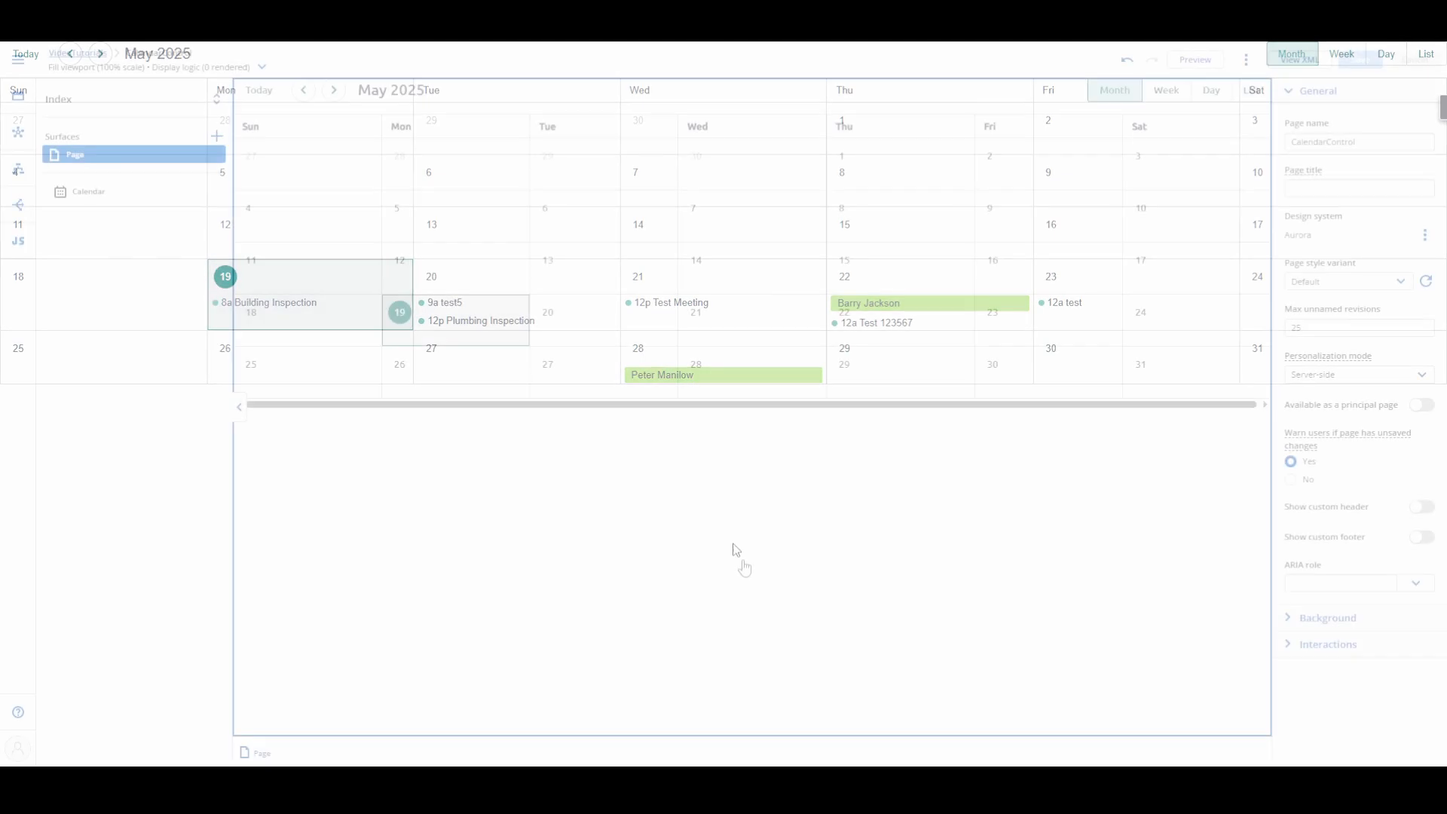
Step: Add a modal surface to the page and title it "Appointment"
left_click(217, 137)
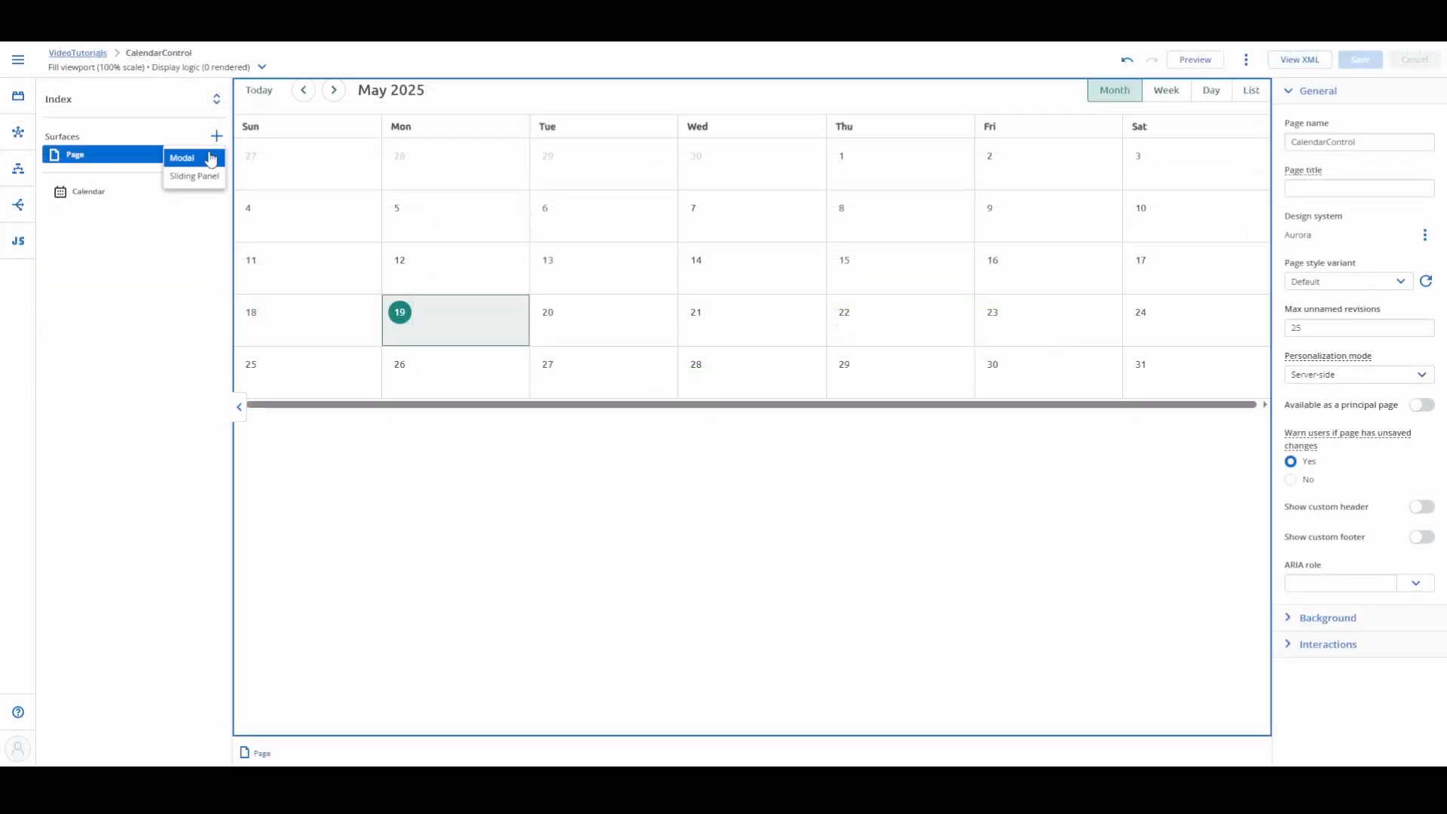
left_click(203, 157)
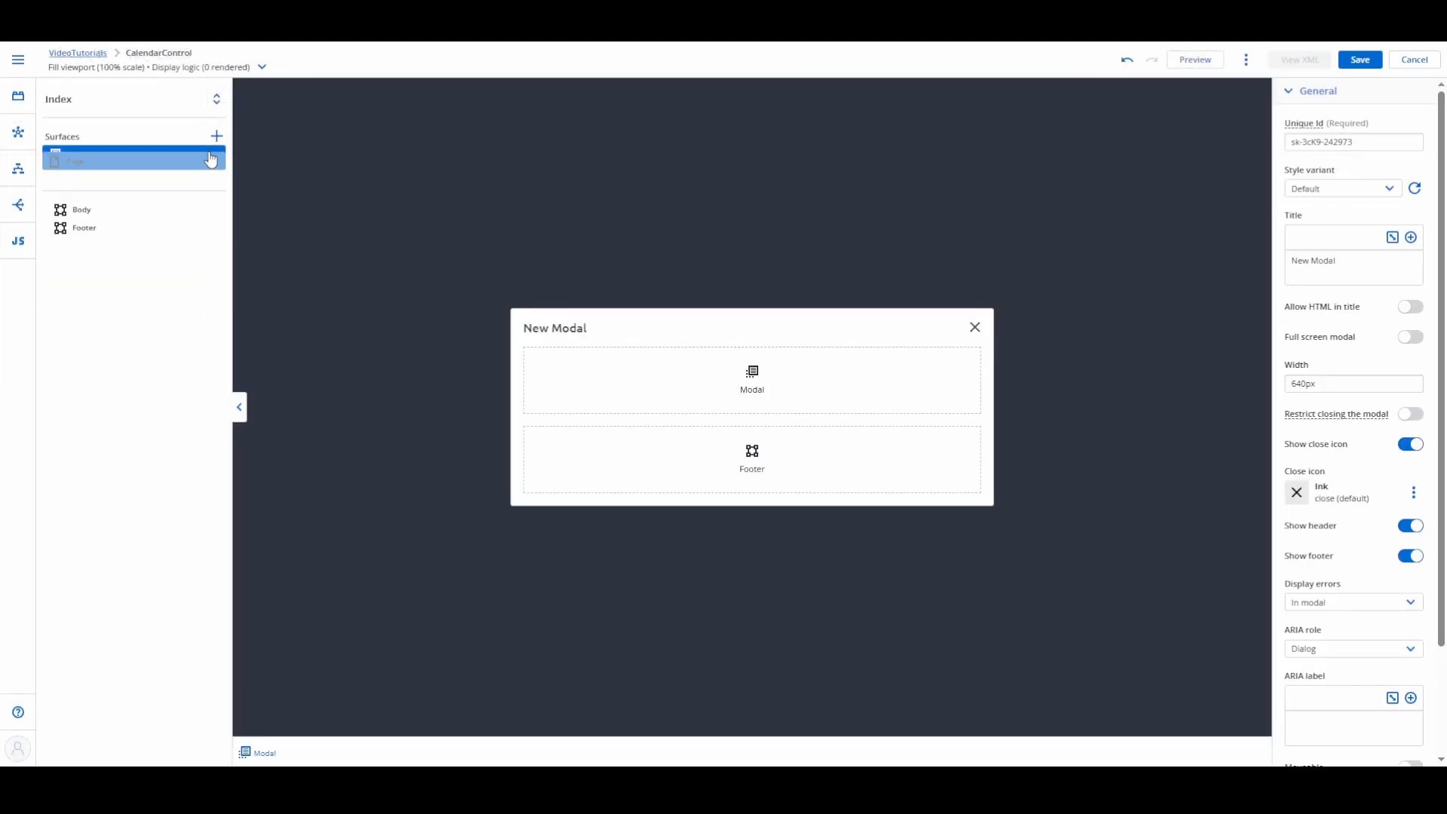
triple_click(1349, 261)
type("Appointment")
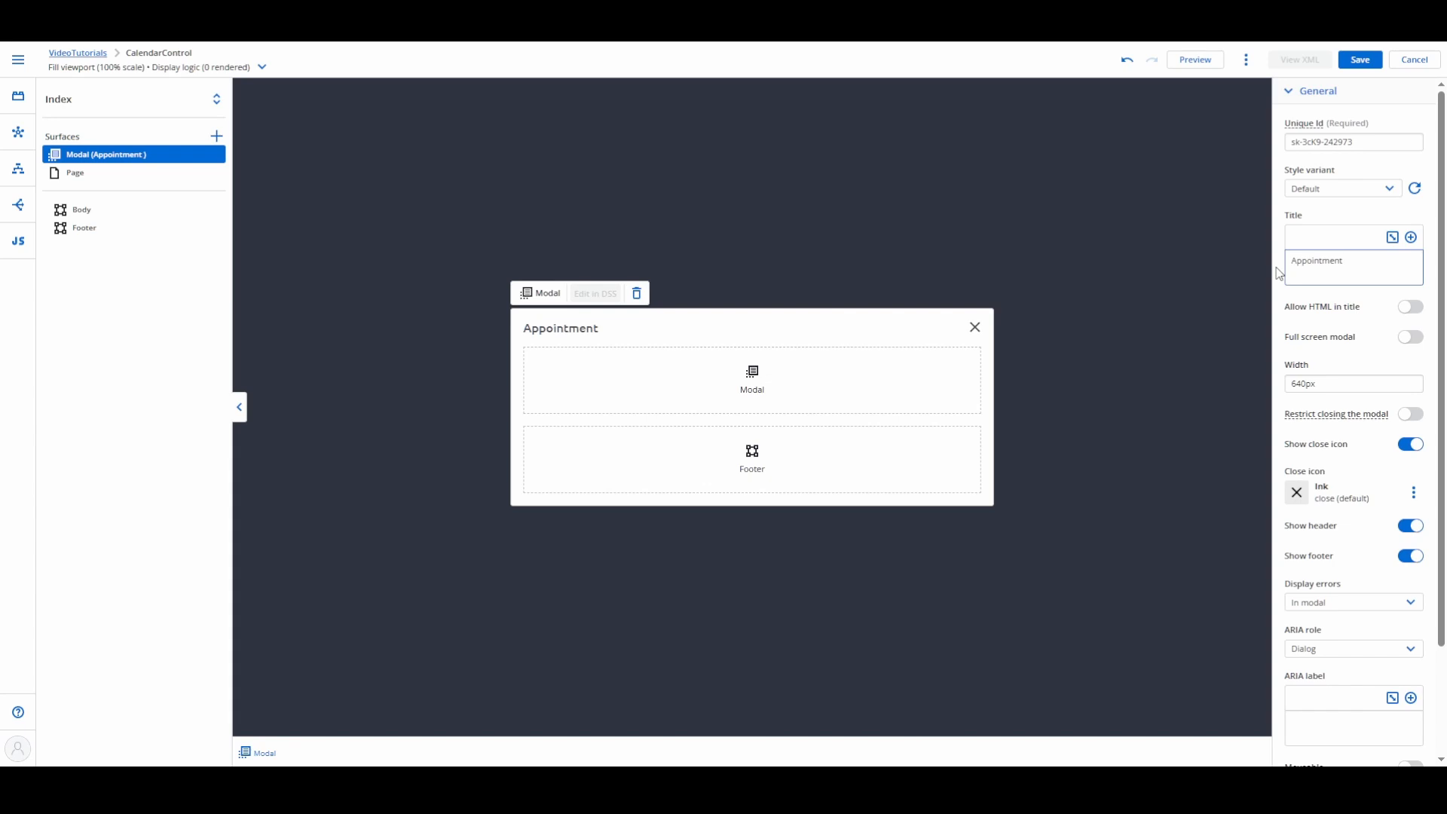
Step: Place a Form component based on the Appointments model in the body of the modal
left_click(18, 96)
scroll(107, 517, "up", 5)
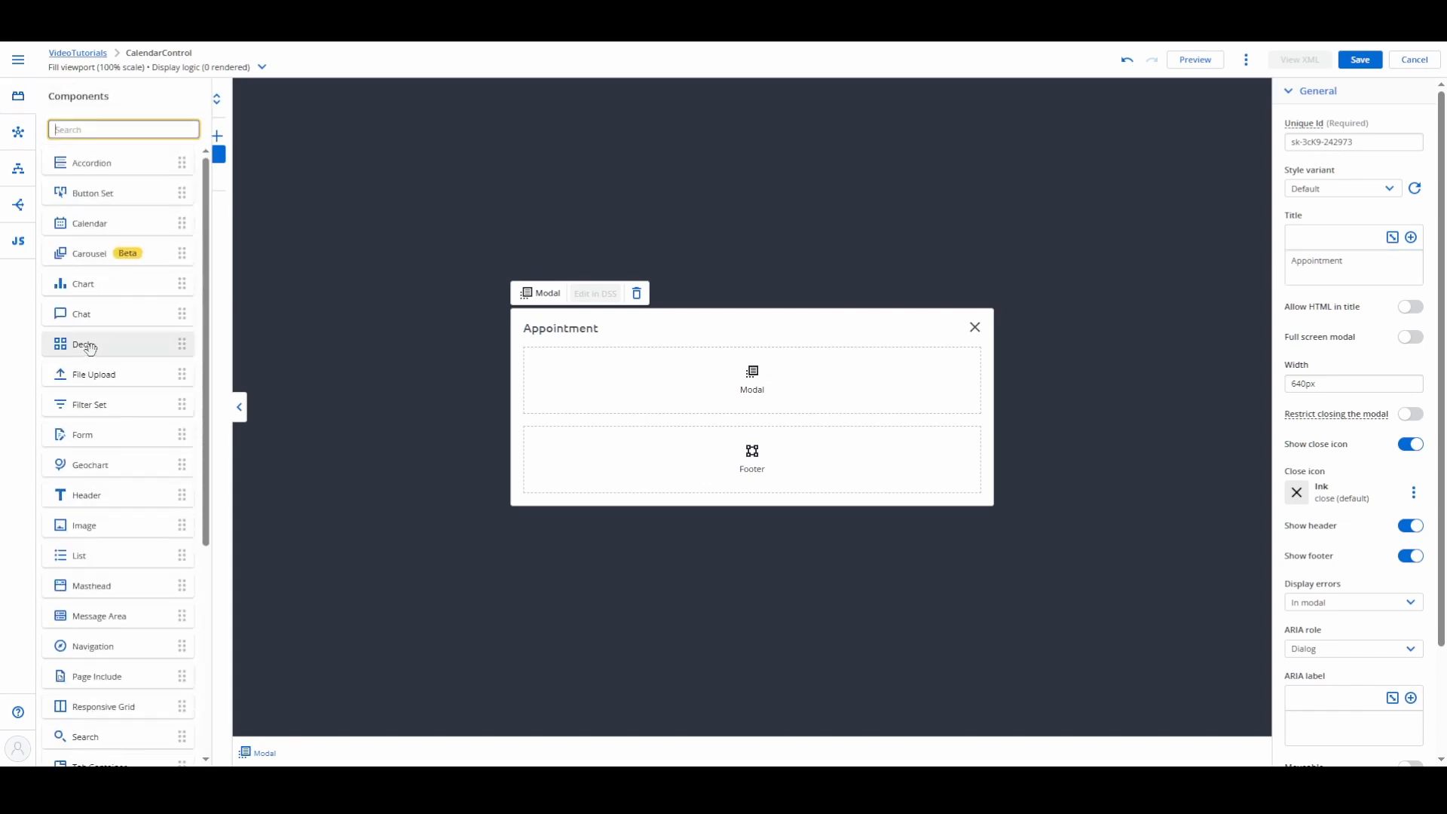
left_click_drag(87, 339, 646, 375)
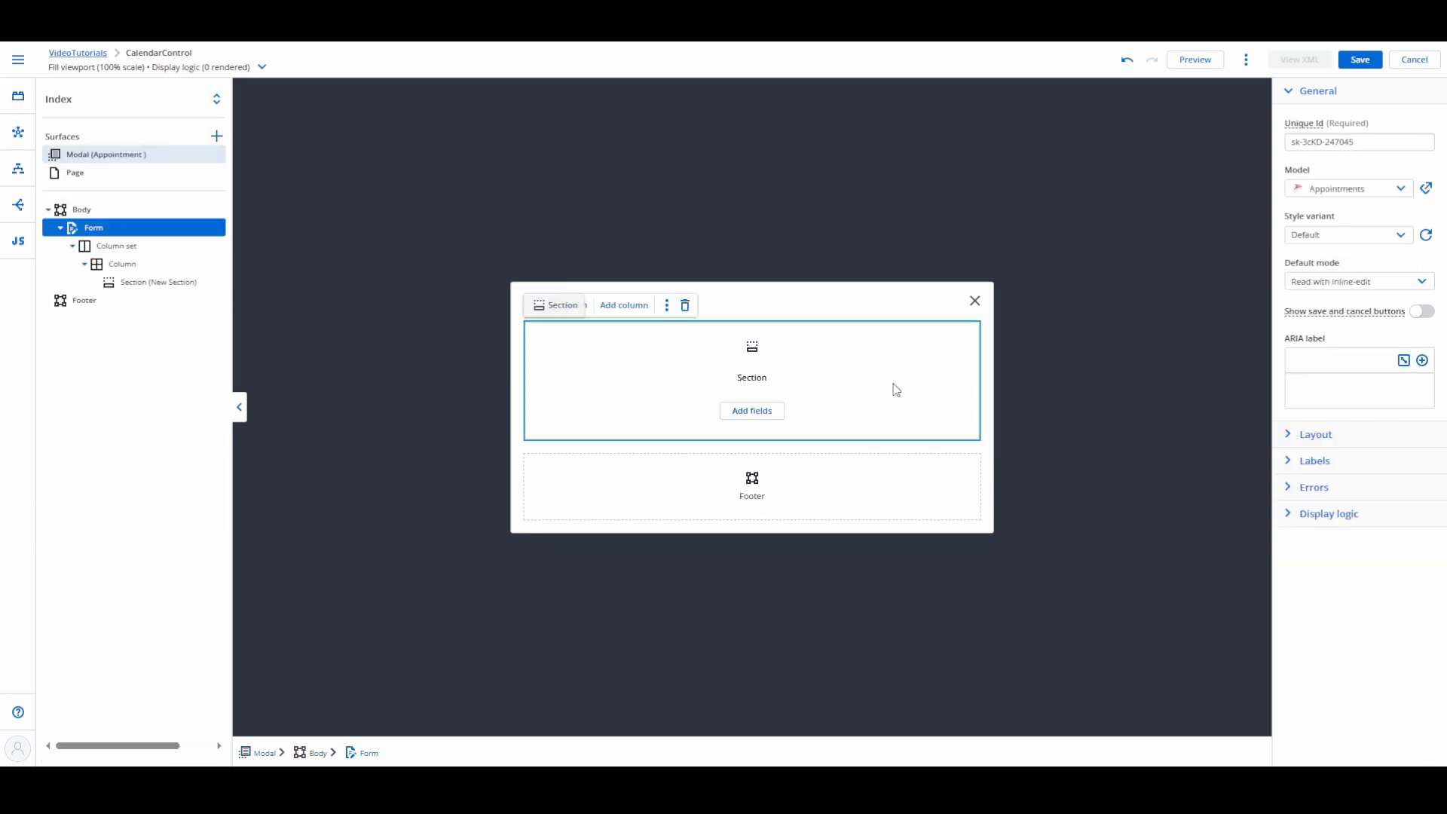
Step: Add the AppointmentName, Person, Location, StartDateTime and EndDateTime fields to the form section in that order
left_click(751, 412)
left_click(469, 314)
left_click(469, 434)
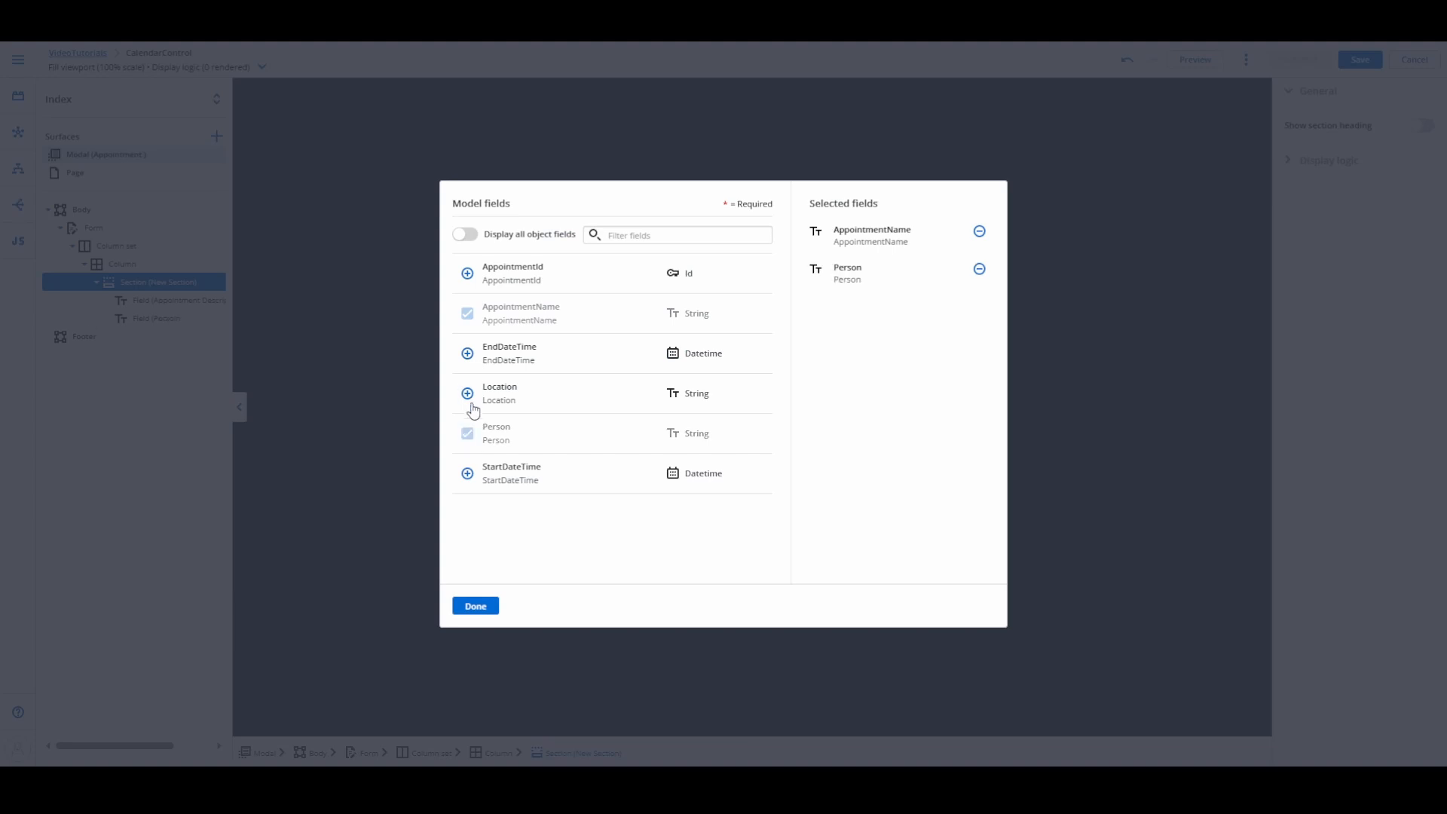
left_click(469, 394)
left_click(468, 474)
left_click(467, 354)
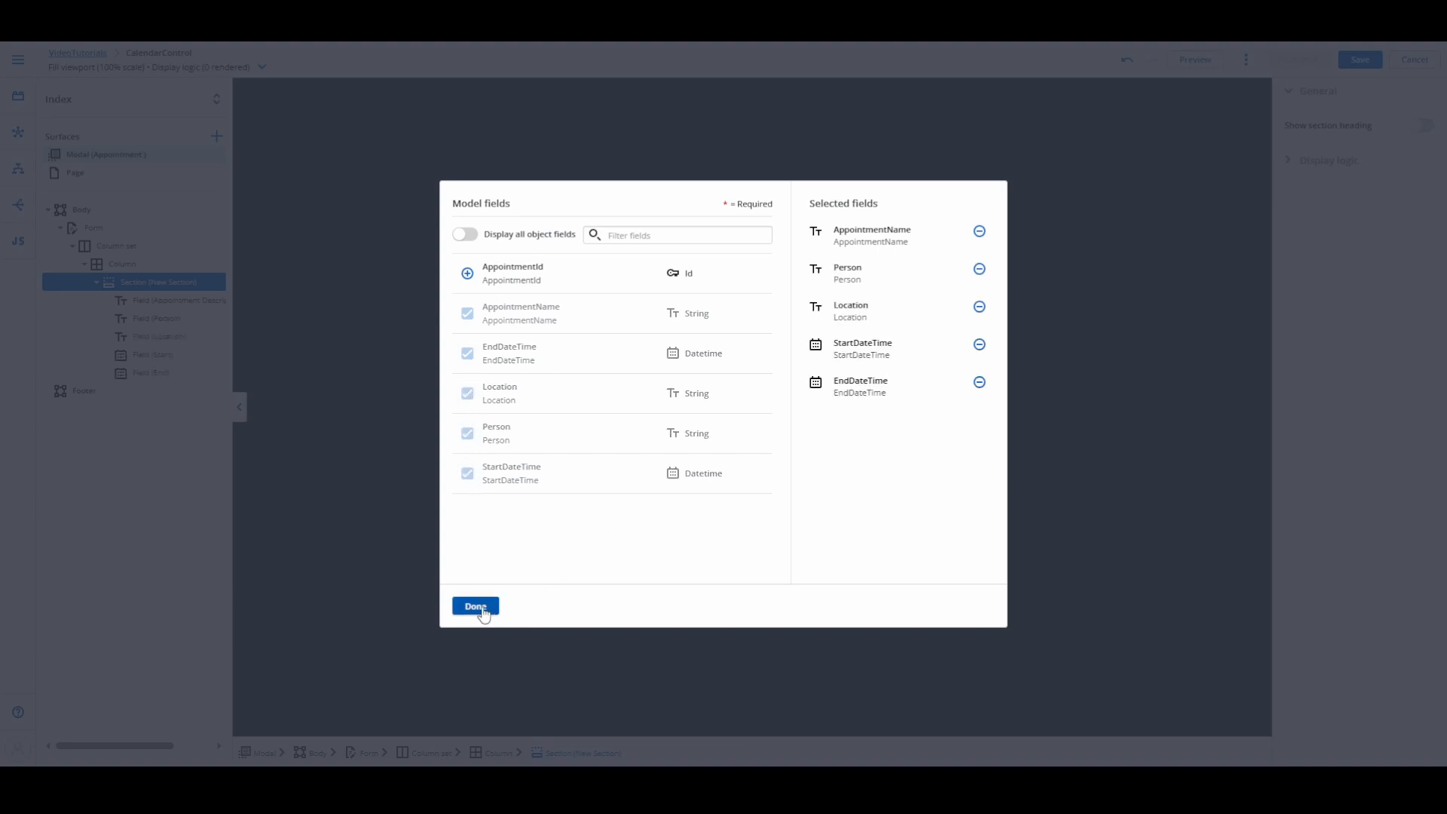
left_click(475, 606)
Step: Set the default mode of the Appointments form in the modal to Edit
left_click(527, 452)
left_click(1350, 281)
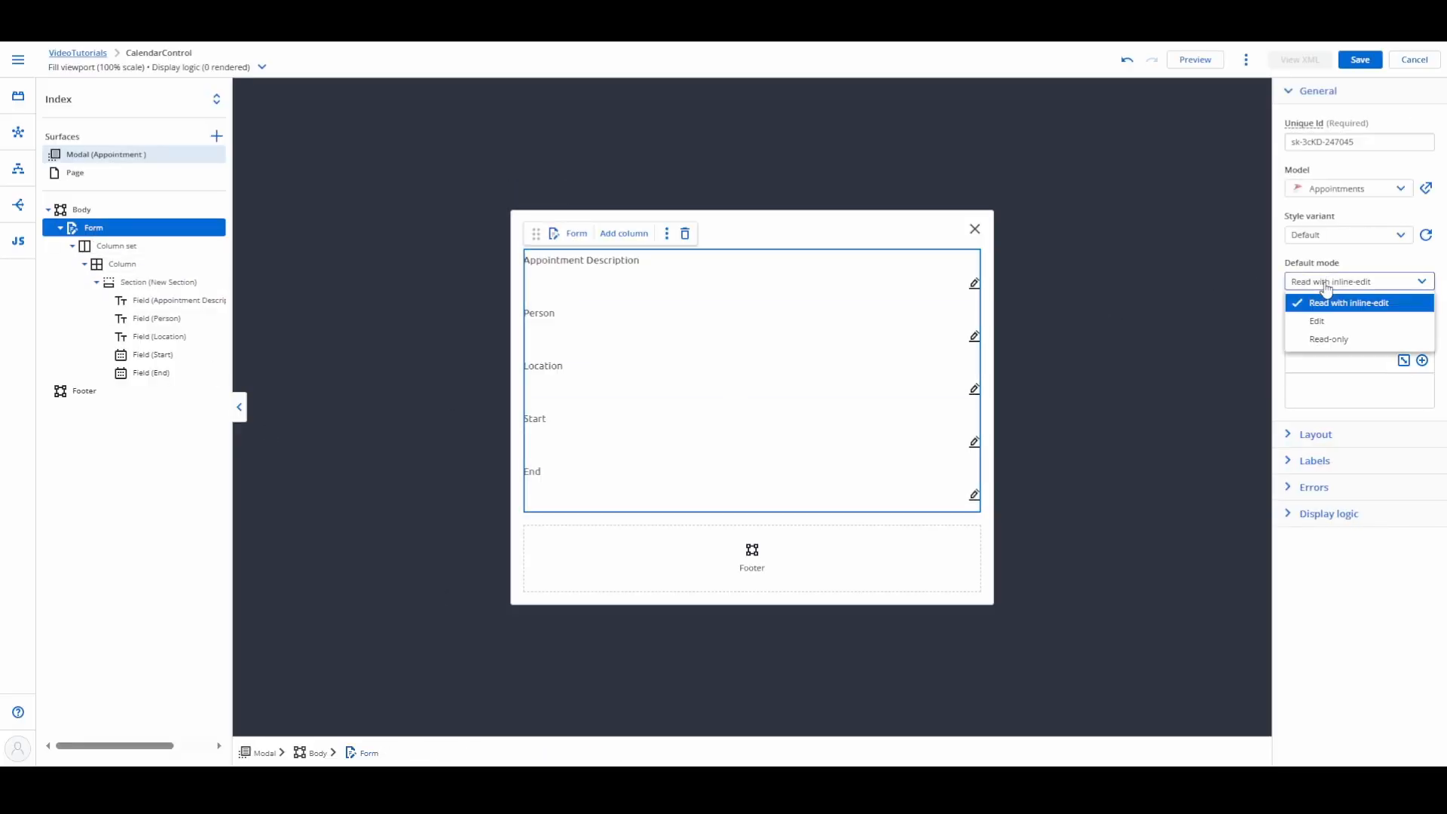
left_click(1314, 329)
Step: Place a Responsive Grid in the modal's footer and add a second division to it
left_click(18, 96)
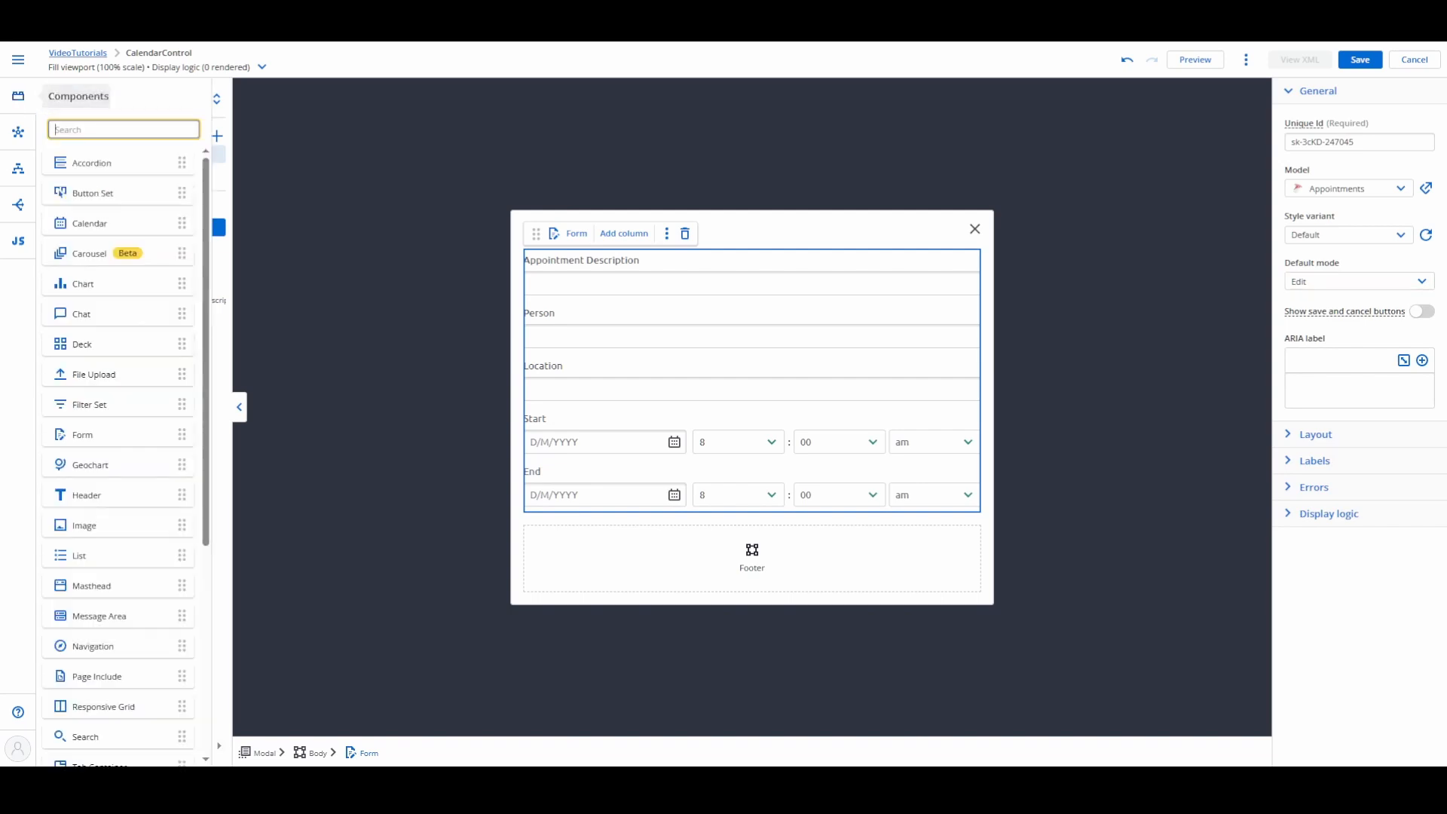
scroll(129, 461, "down", 4)
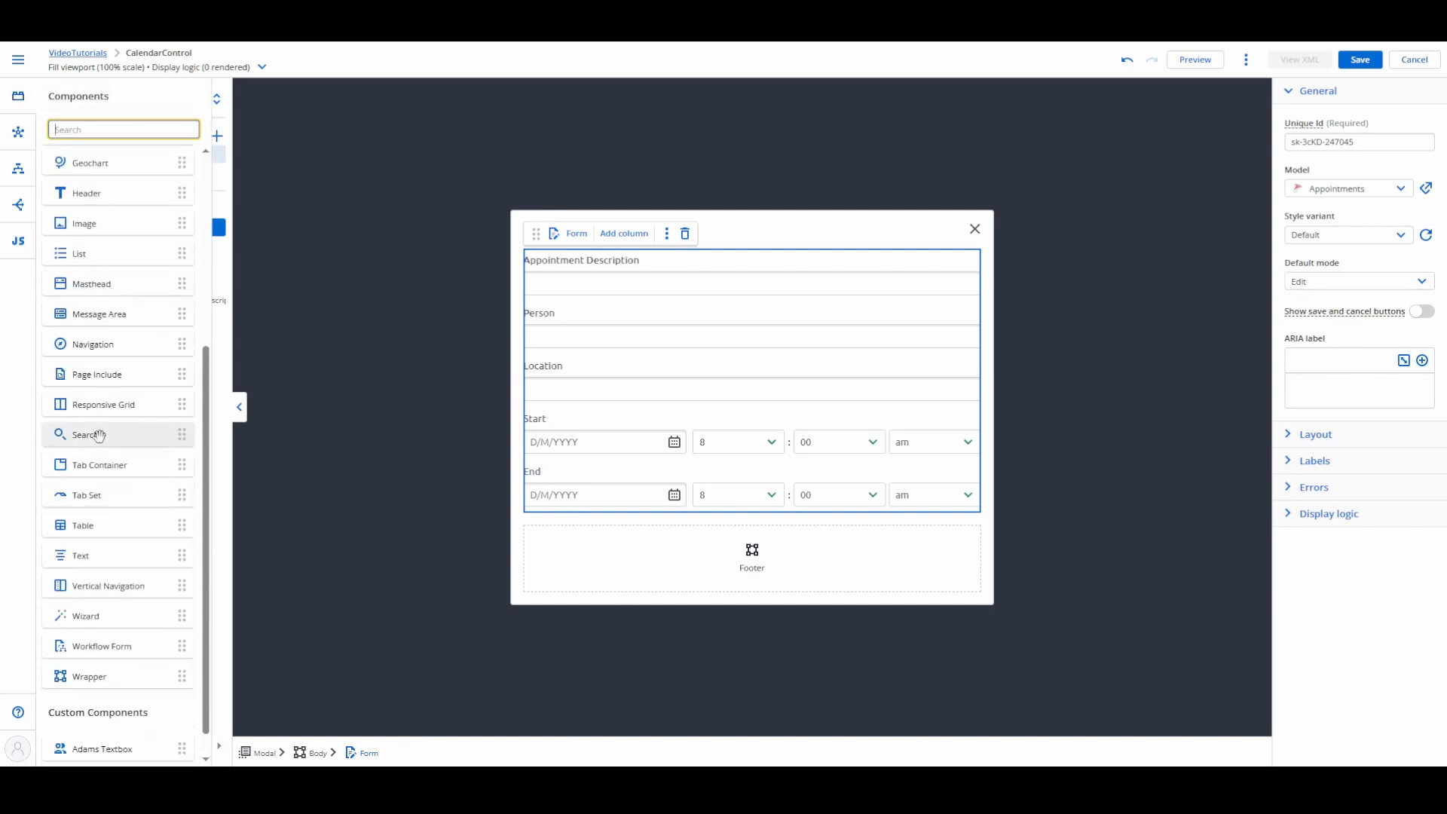
left_click_drag(89, 407, 731, 556)
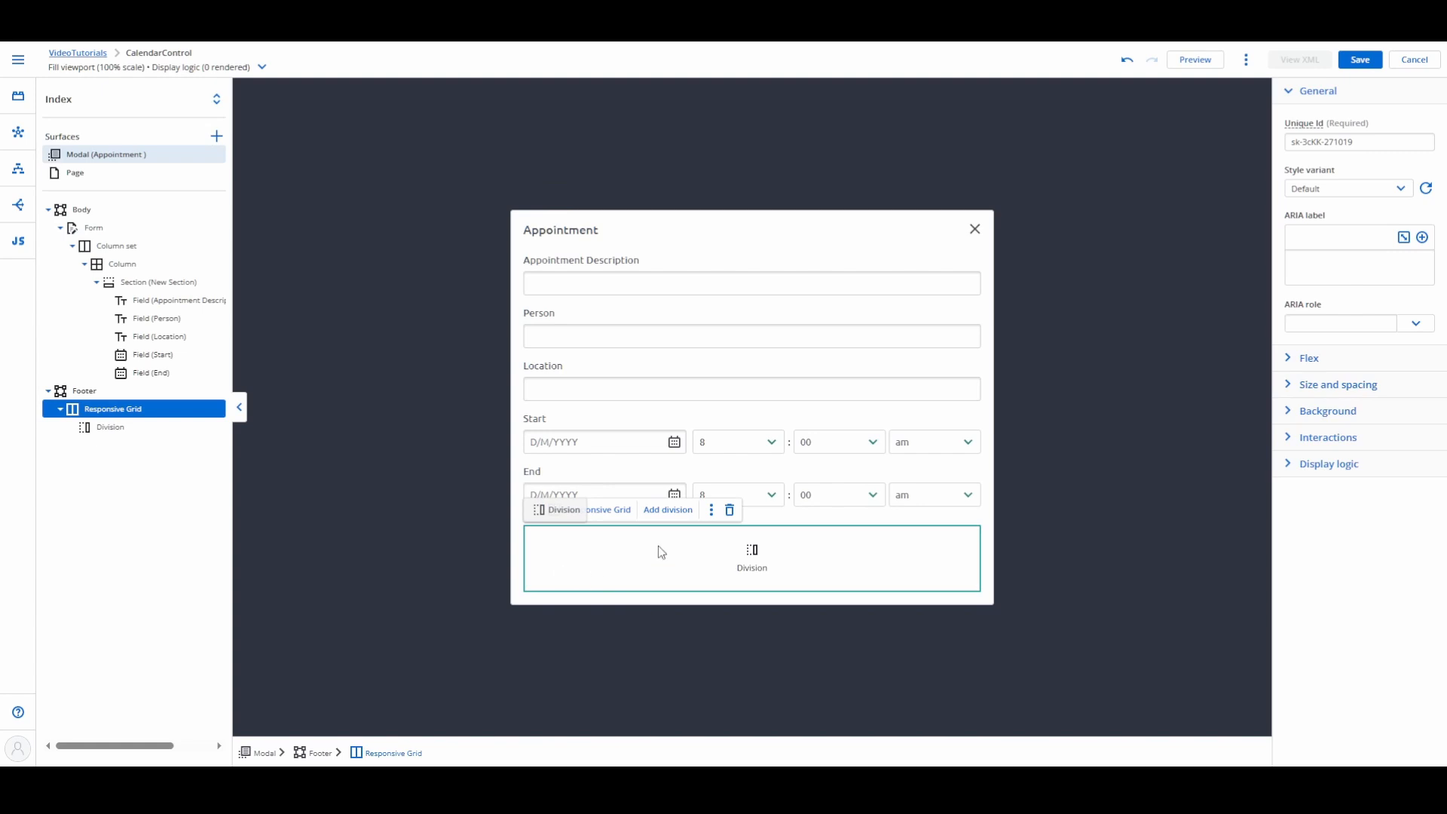
left_click(668, 509)
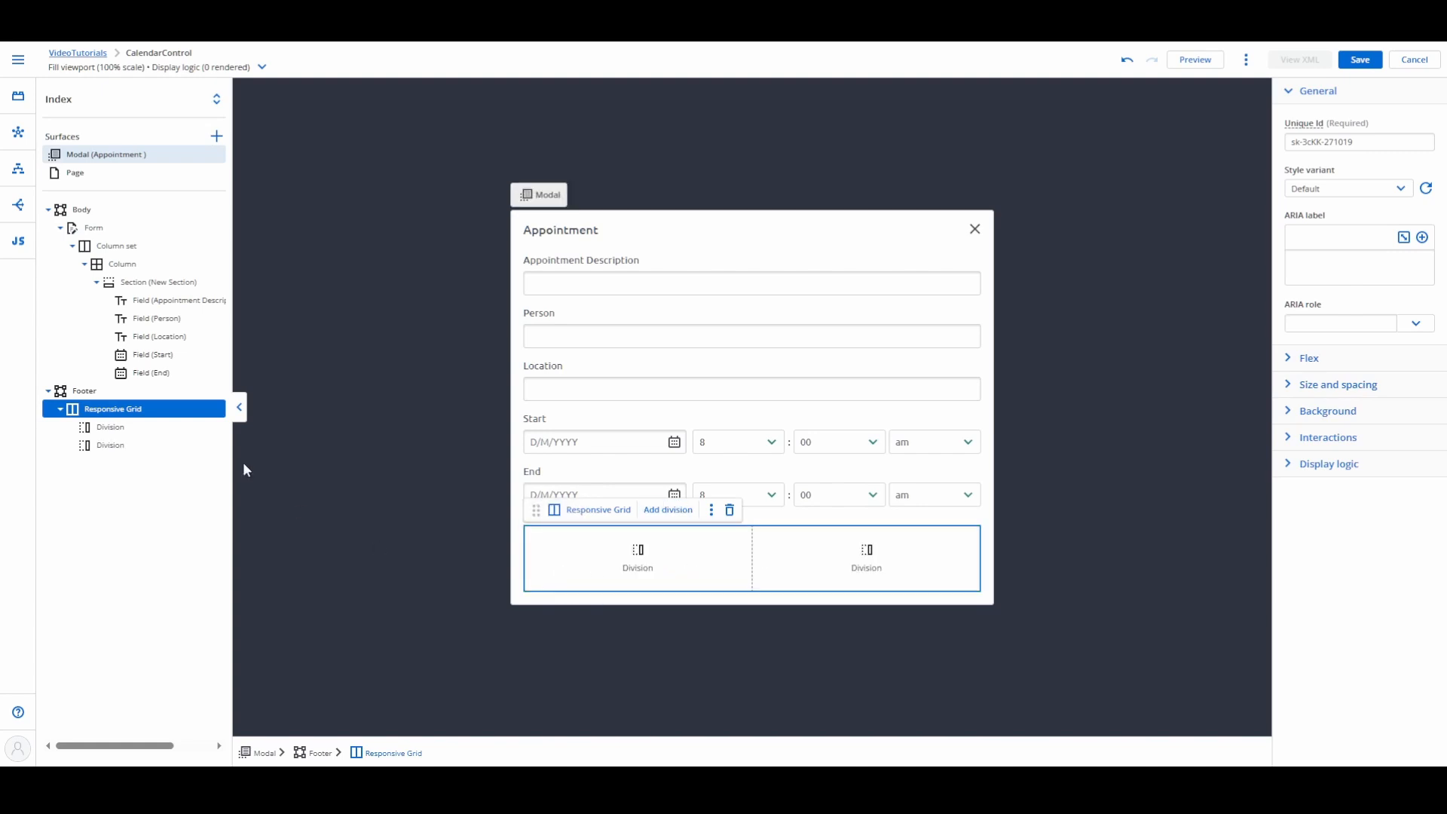
Step: Place a Button Set in each of the two footer divisions
left_click(18, 96)
scroll(97, 339, "up", 5)
left_click_drag(90, 194, 620, 549)
left_click(18, 96)
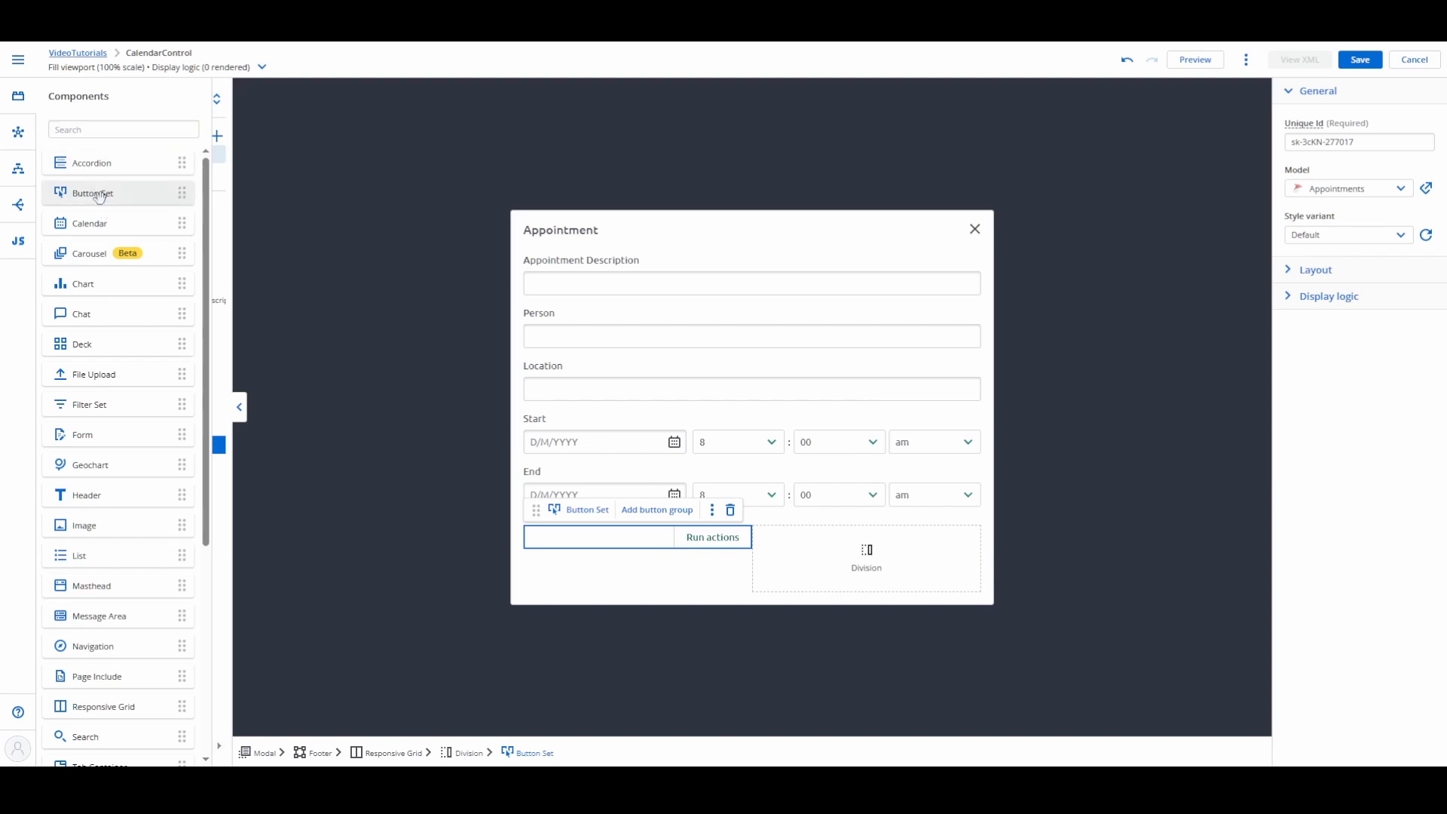
left_click_drag(98, 196, 848, 571)
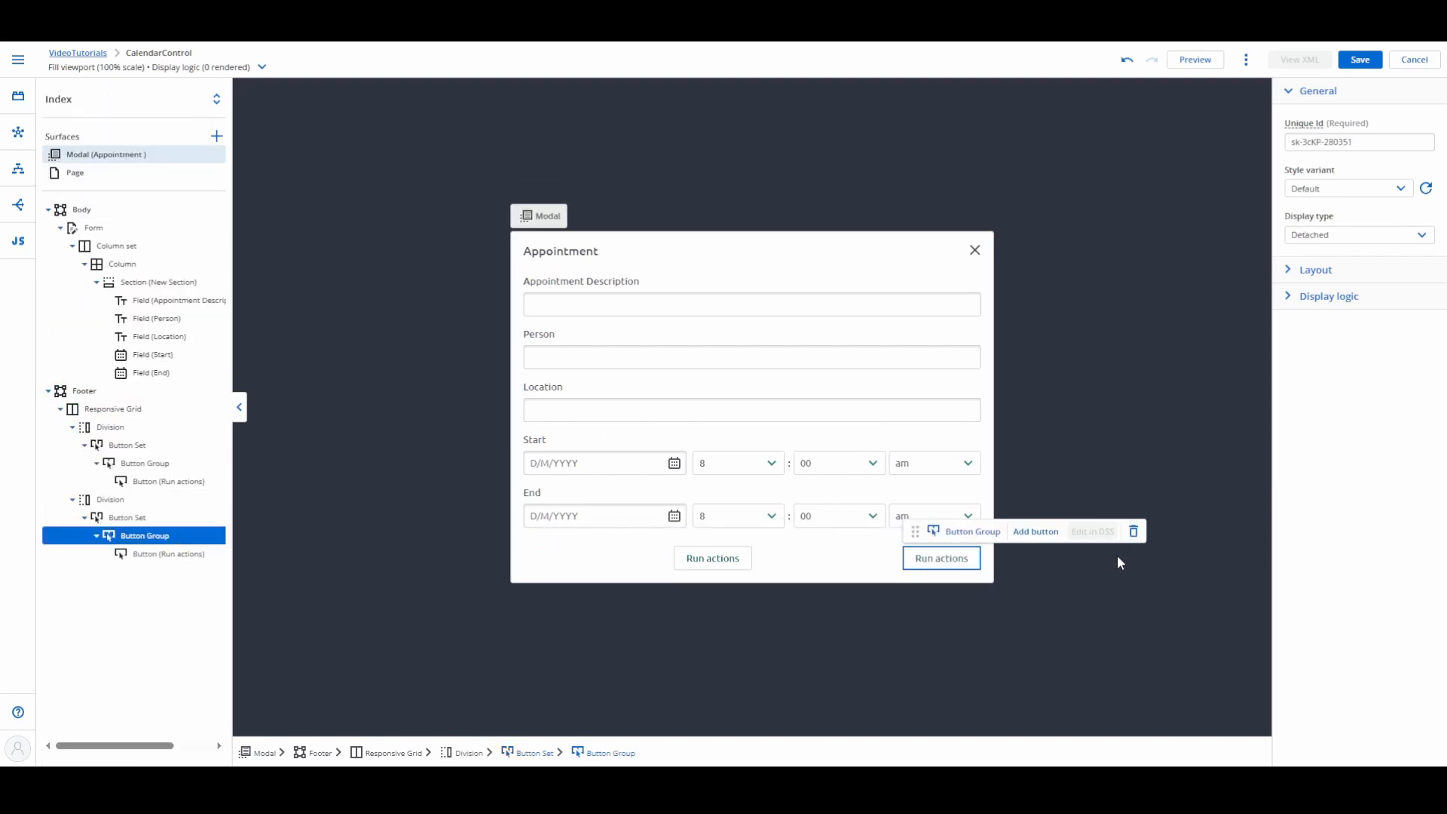
Step: Add a second button to the button group in the second division and label the group's first button "Cancel"
left_click(1036, 531)
left_click(854, 561)
triple_click(1297, 301)
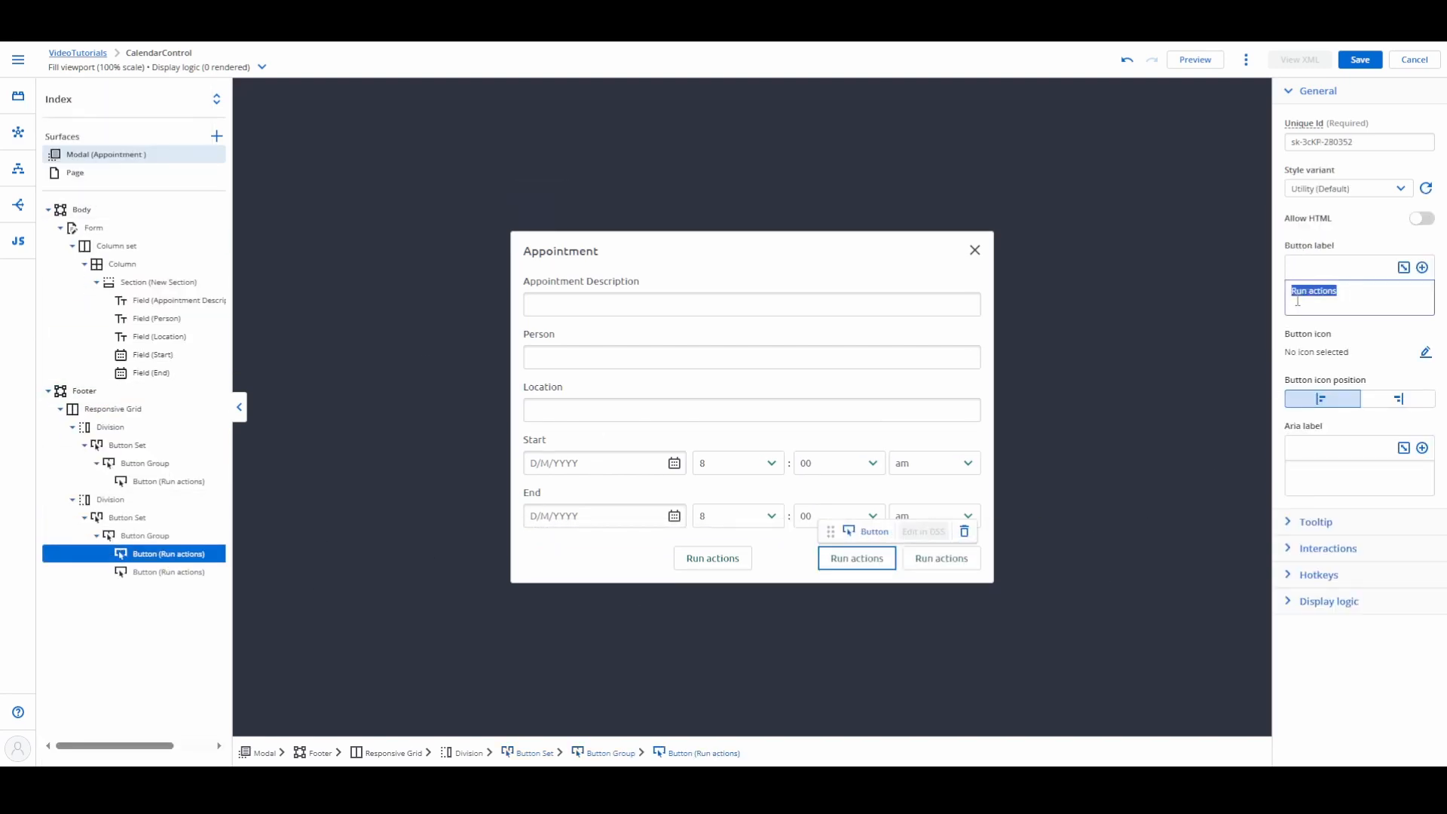
type("Cancel")
Step: Label the button beside Cancel "Save" and give it the Primary style variant
left_click(942, 558)
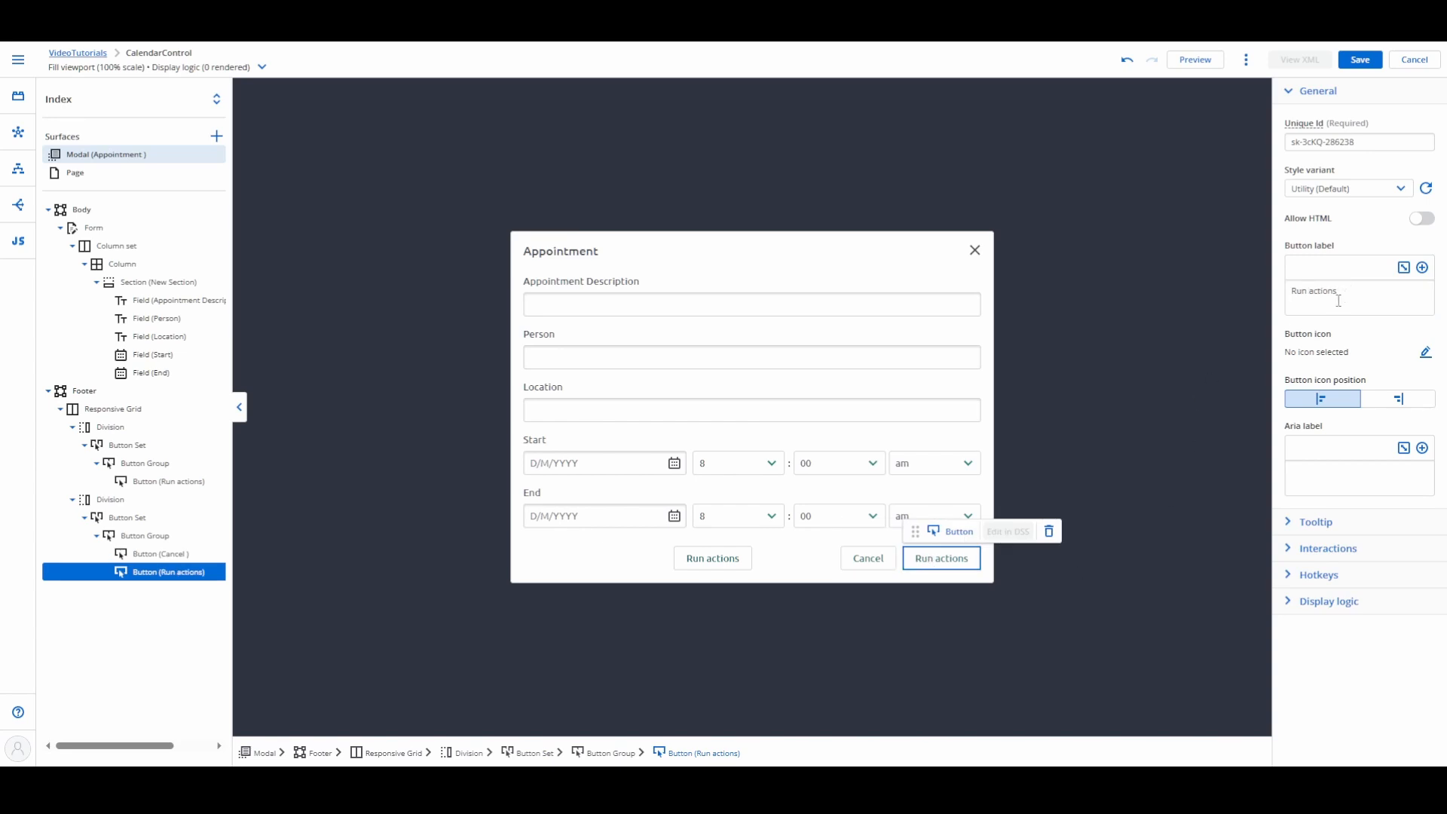
triple_click(1338, 301)
type("Save")
left_click(1315, 190)
left_click(1322, 249)
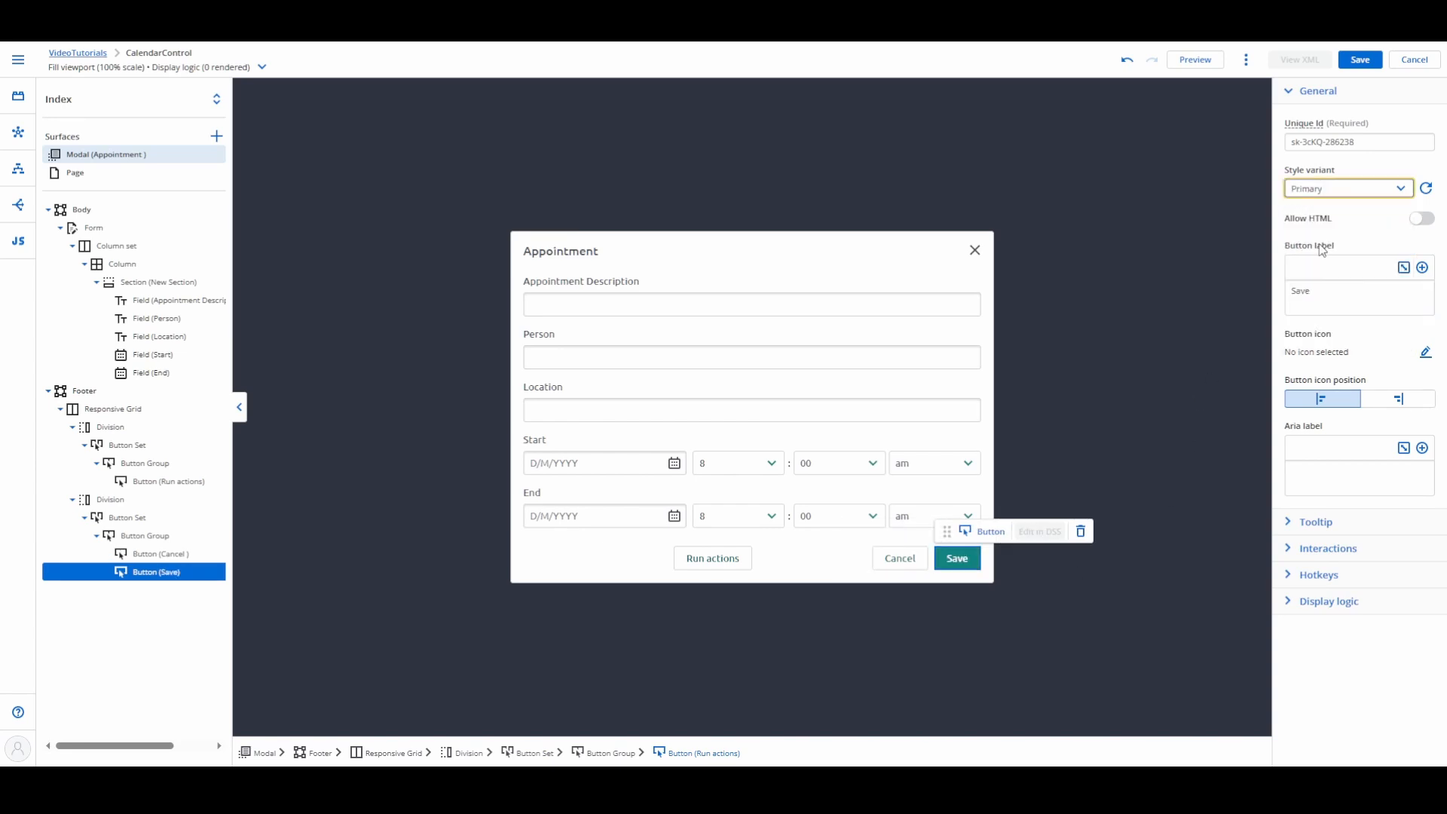
Step: Label the button in the first footer division "Delete" and give it the Destructive style variant
left_click(711, 559)
left_click(1341, 294)
type("D")
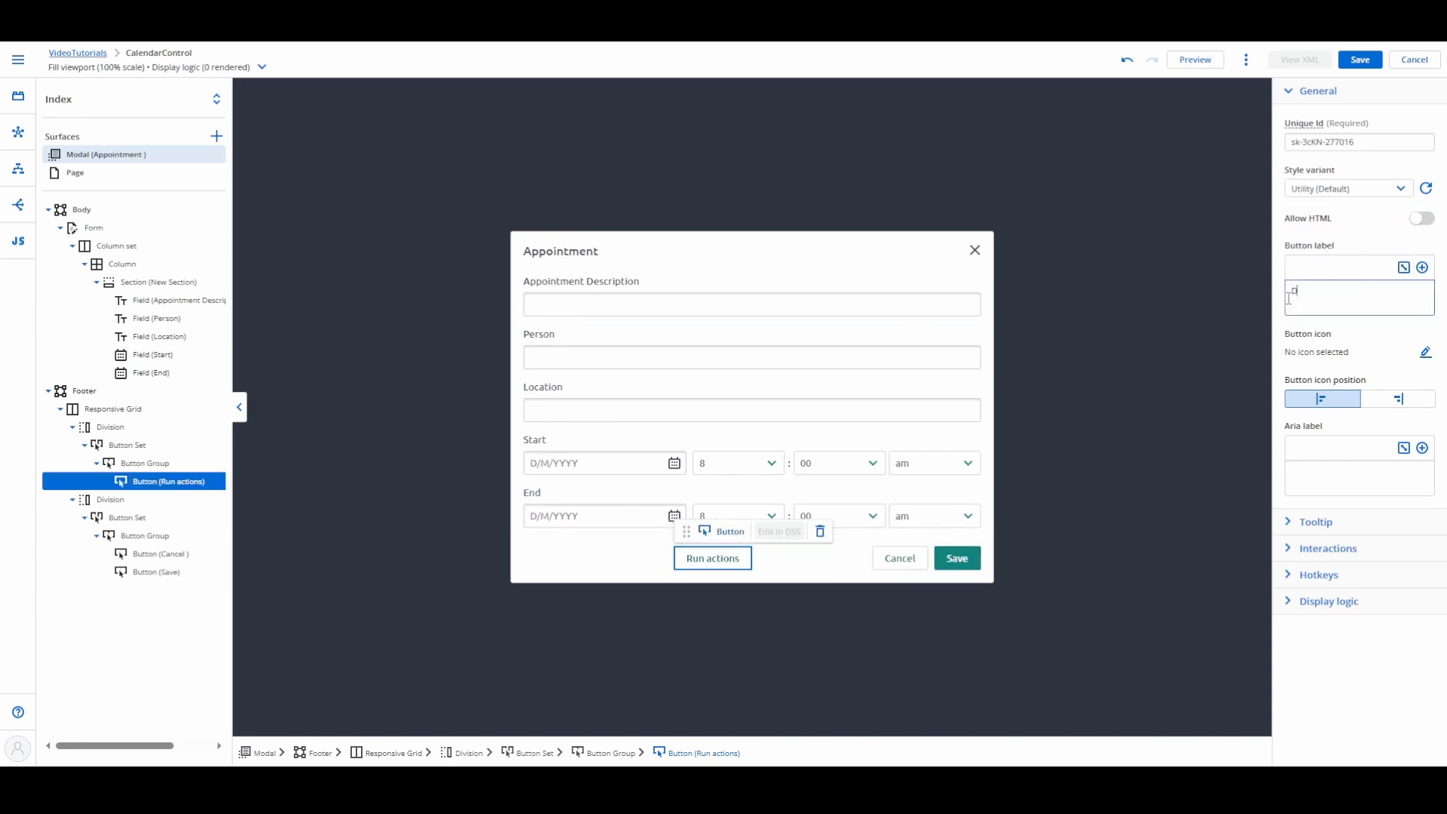
type("elete")
left_click(1342, 188)
left_click(1330, 277)
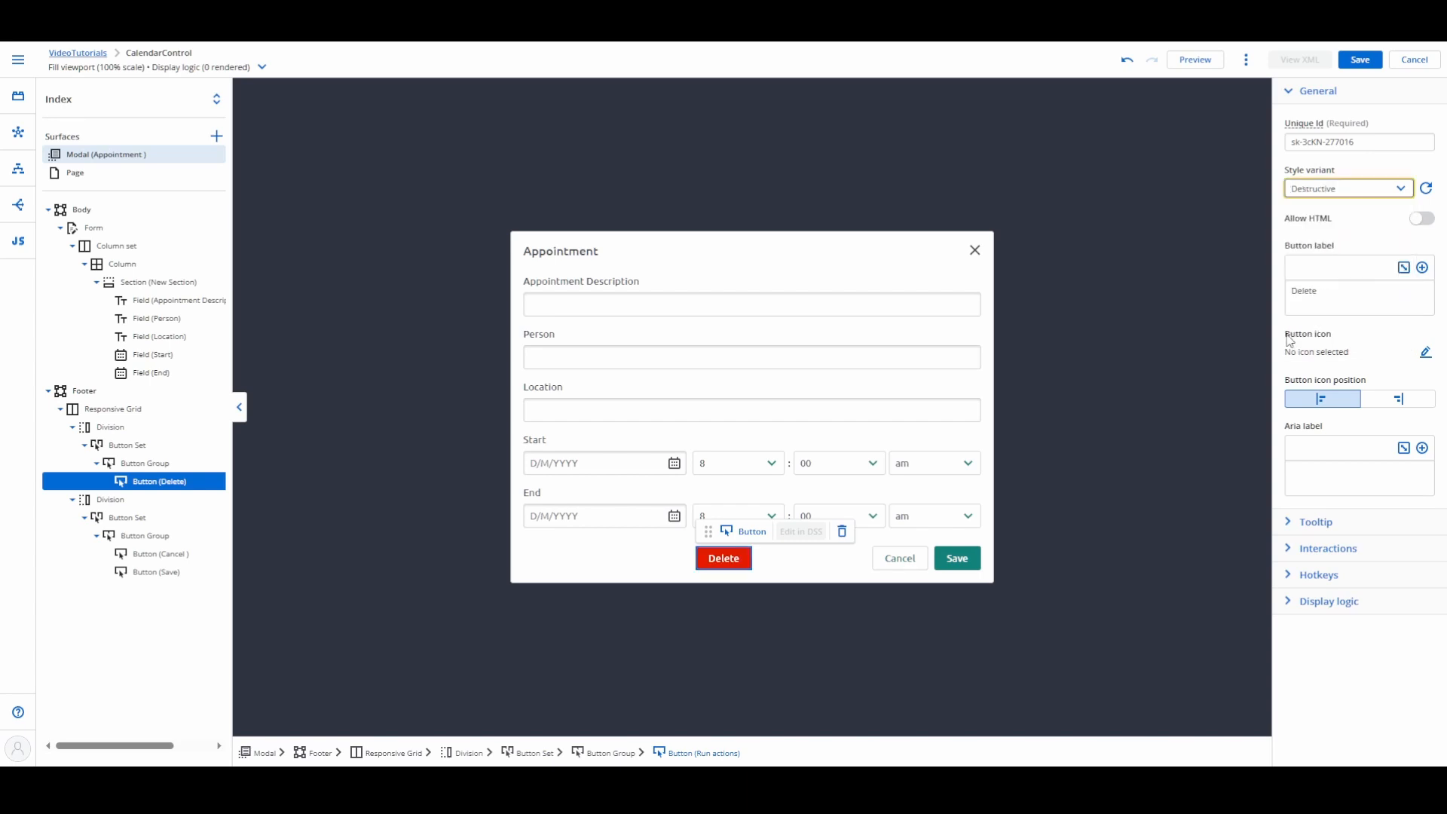
left_click(126, 537)
left_click(1292, 272)
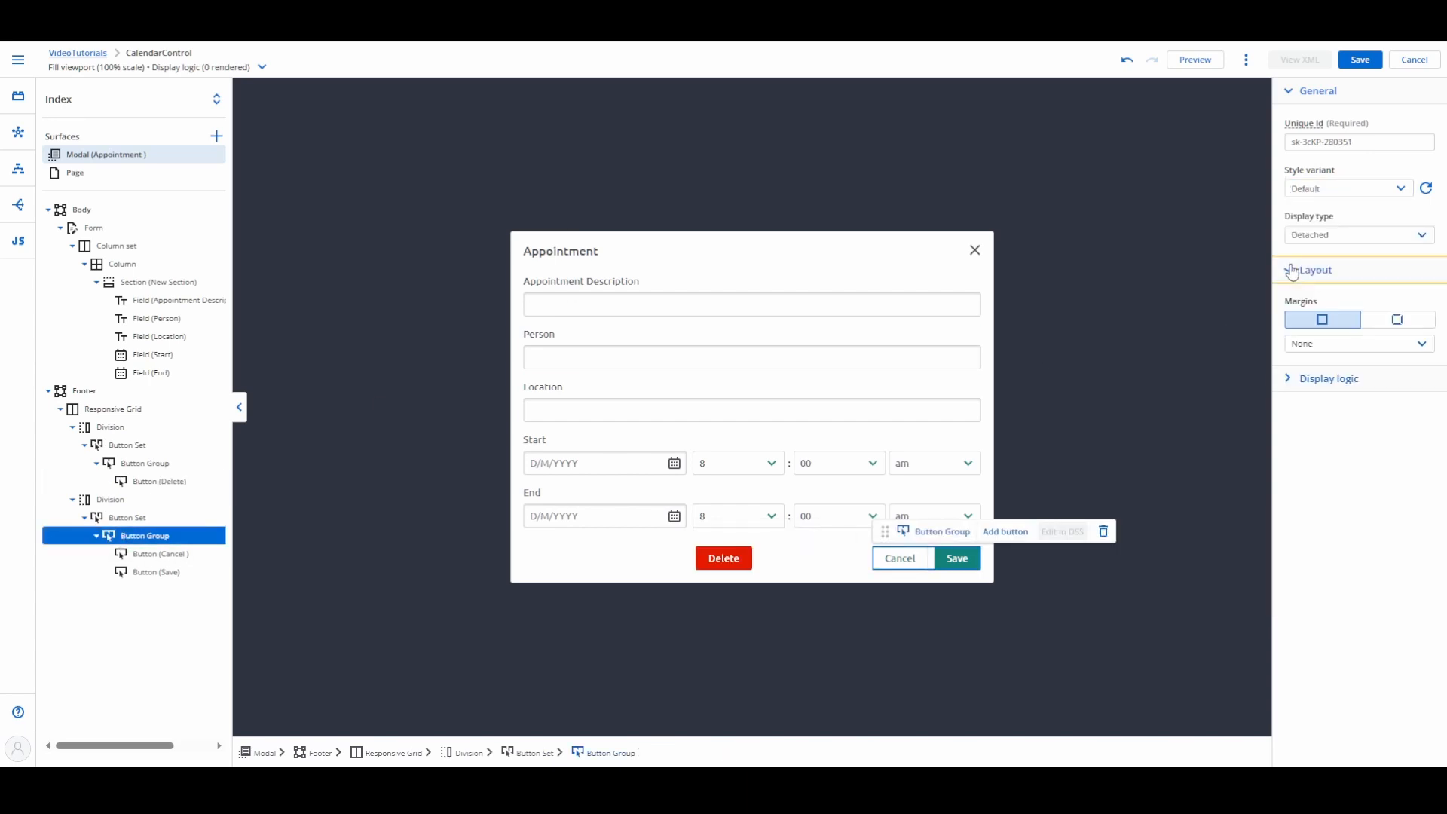
left_click(154, 520)
left_click(1292, 271)
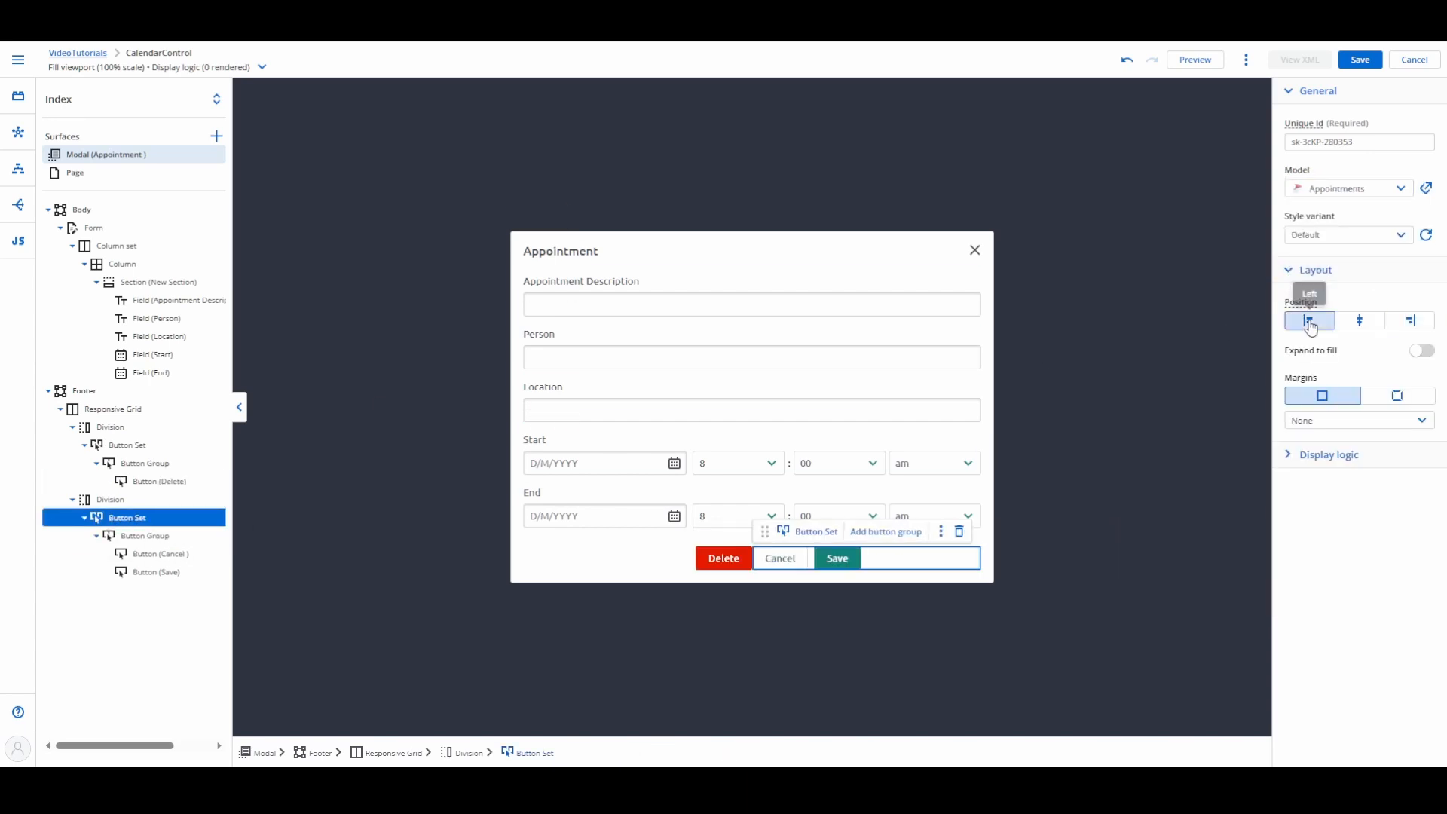
Step: Set the position of the Delete button's button set to Left and save the page
left_click(143, 445)
left_click(1292, 271)
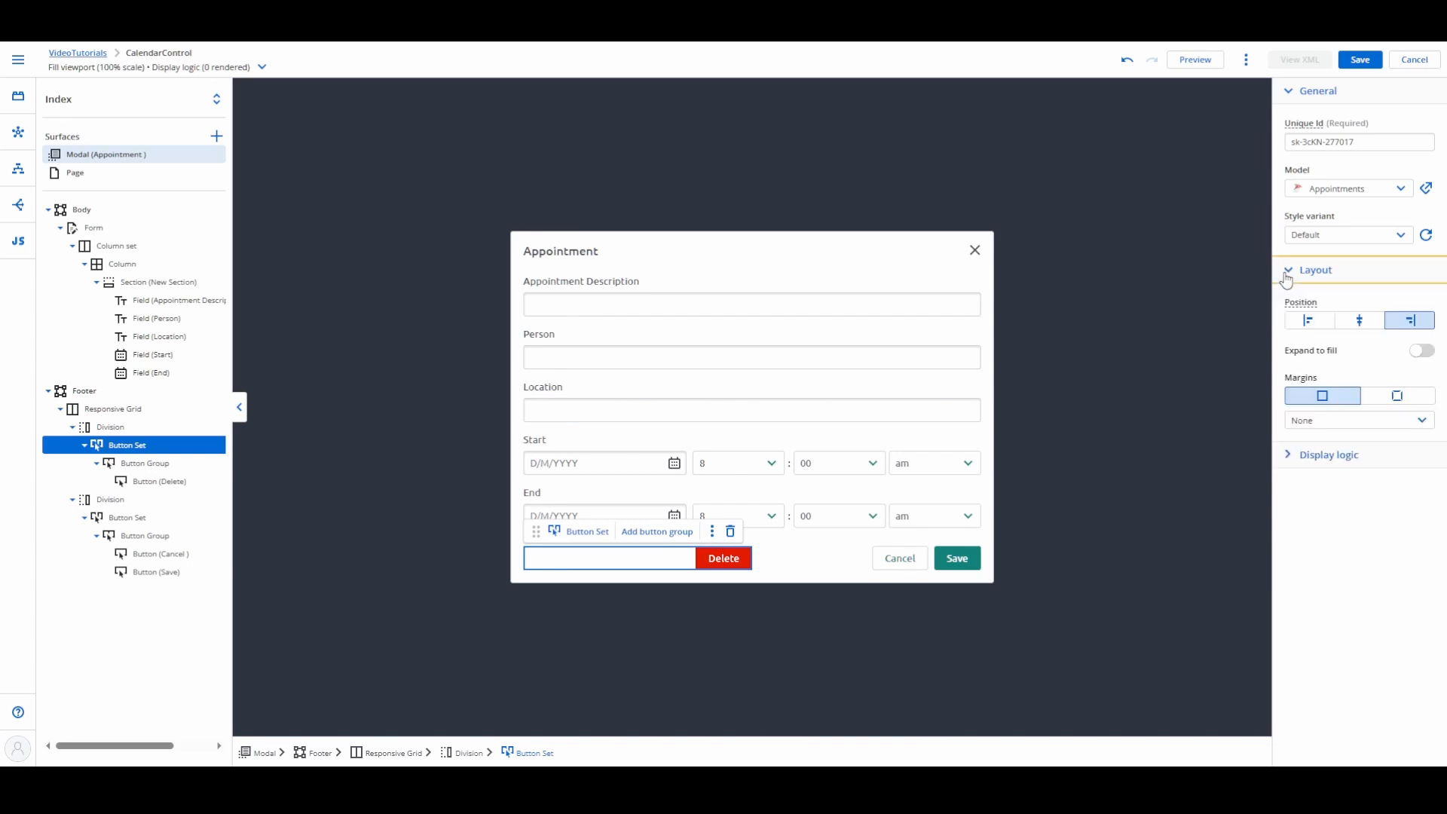
left_click(1304, 317)
left_click(864, 671)
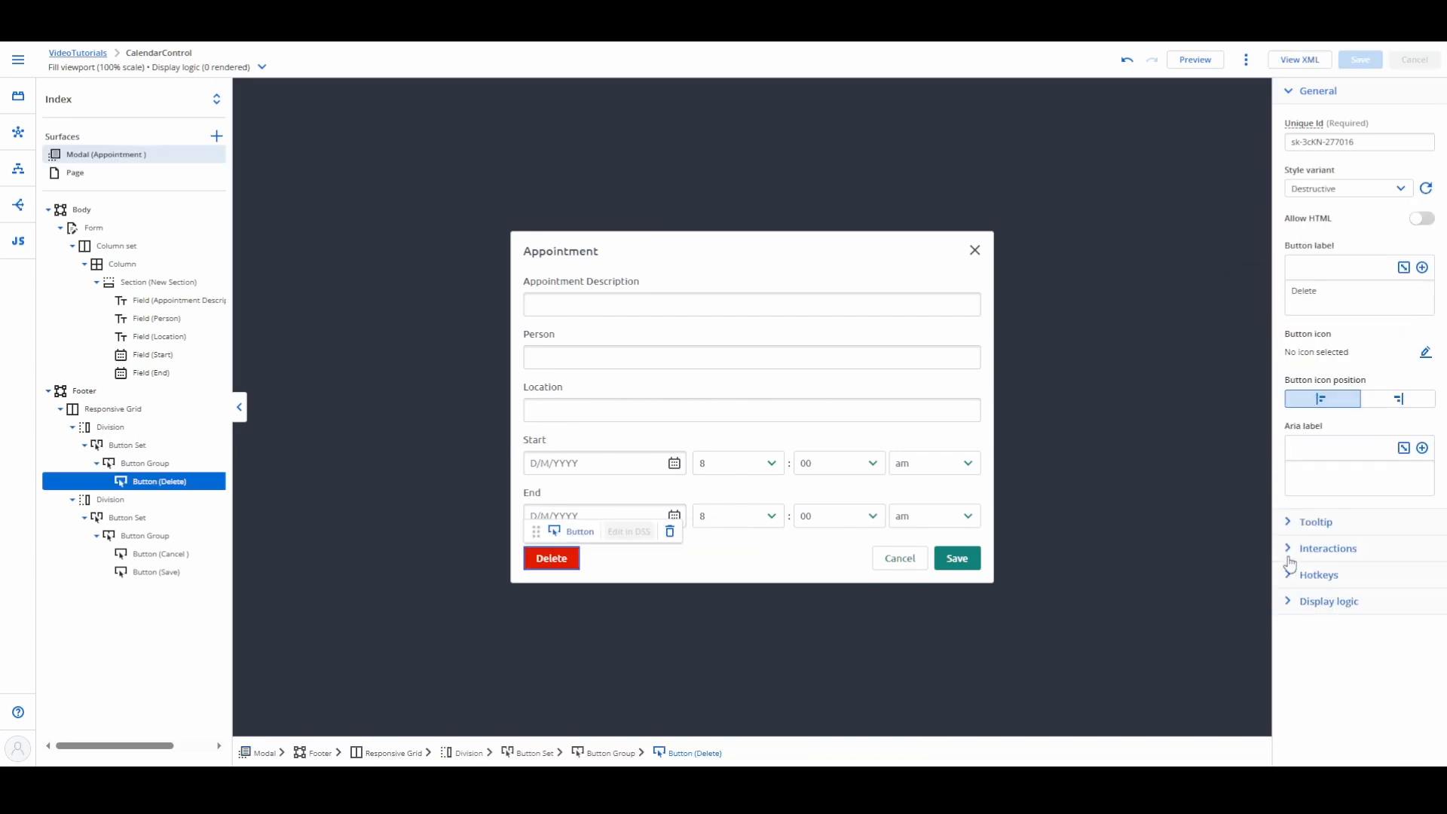
Step: Create a render logic statement for the Delete button and start a Model field value condition in it
left_click(1291, 603)
left_click(1336, 655)
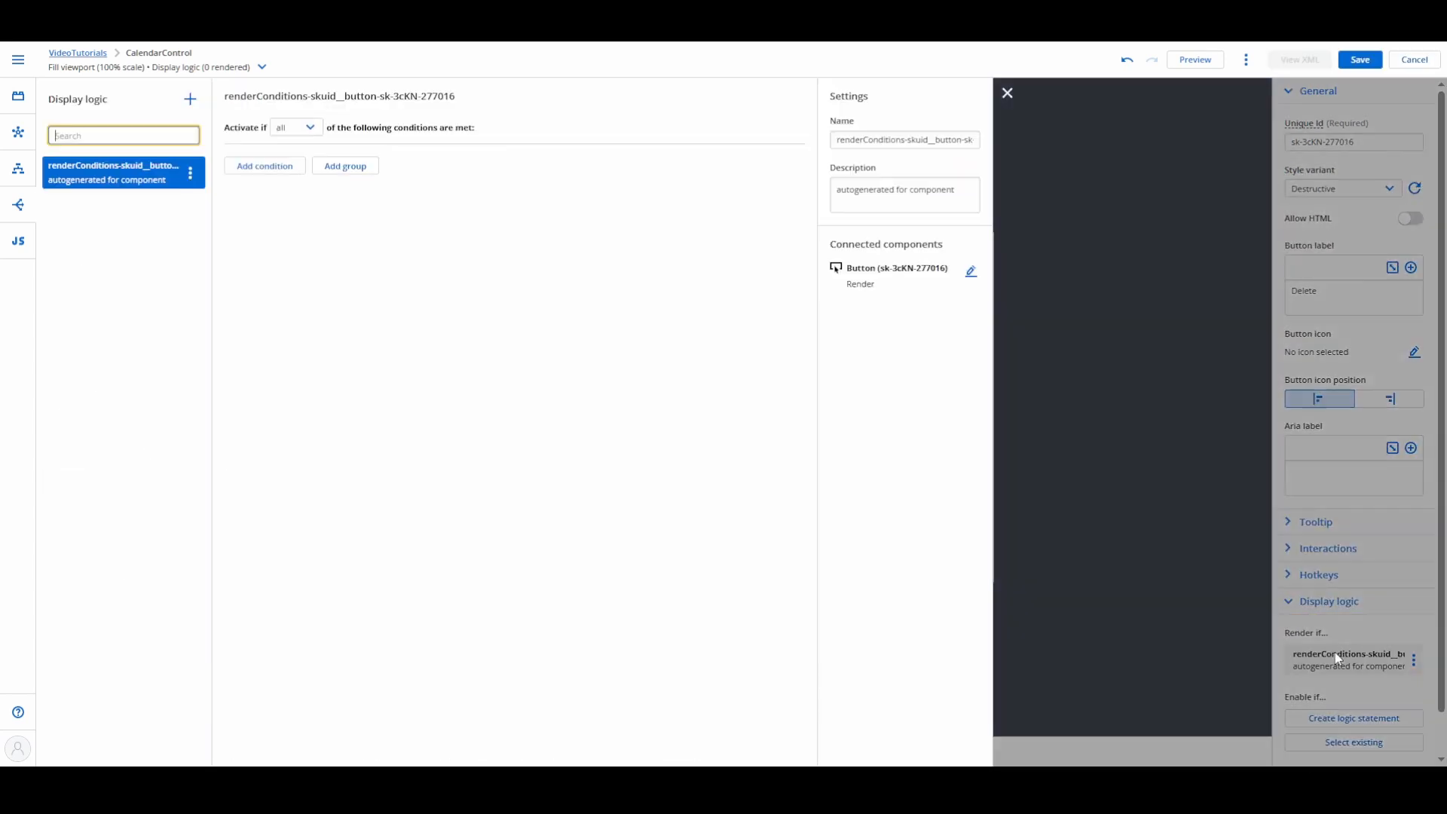
left_click(267, 163)
left_click(301, 160)
left_click(290, 181)
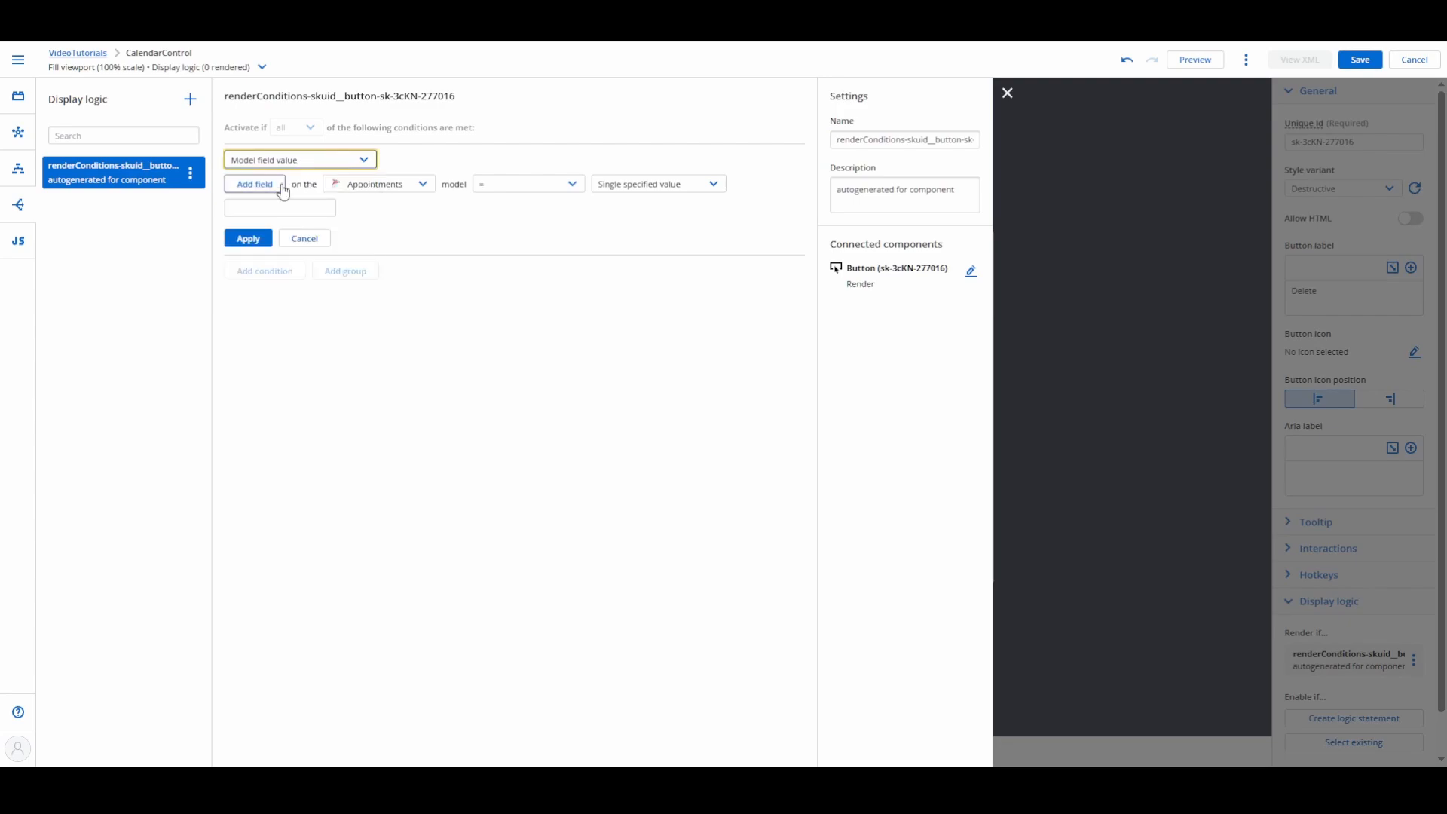
Step: Set the condition to AppointmentId on the Appointments model != None - blank value, apply it and leave the display logic editor
left_click(260, 185)
left_click(521, 320)
left_click(664, 196)
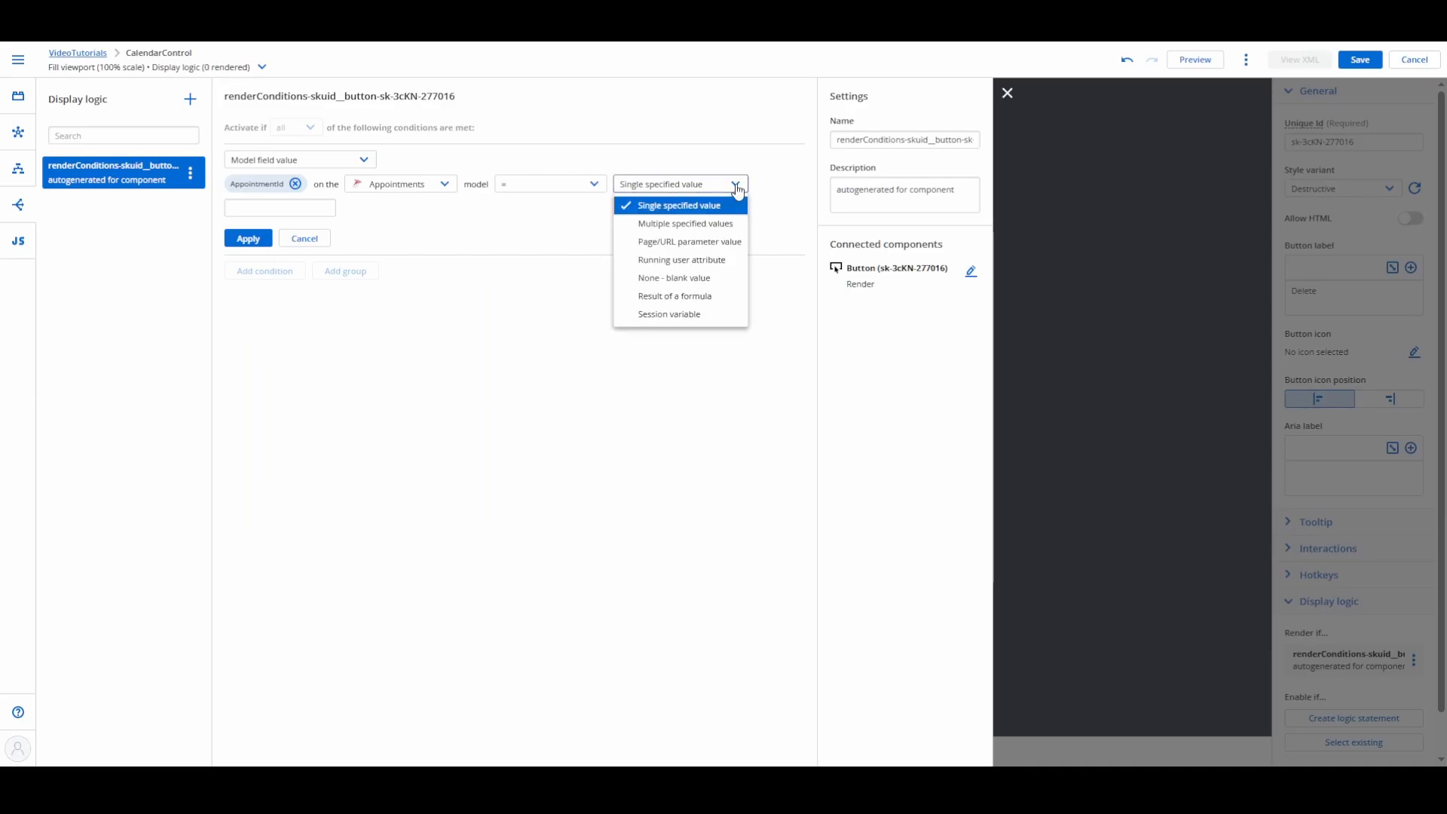
left_click(562, 185)
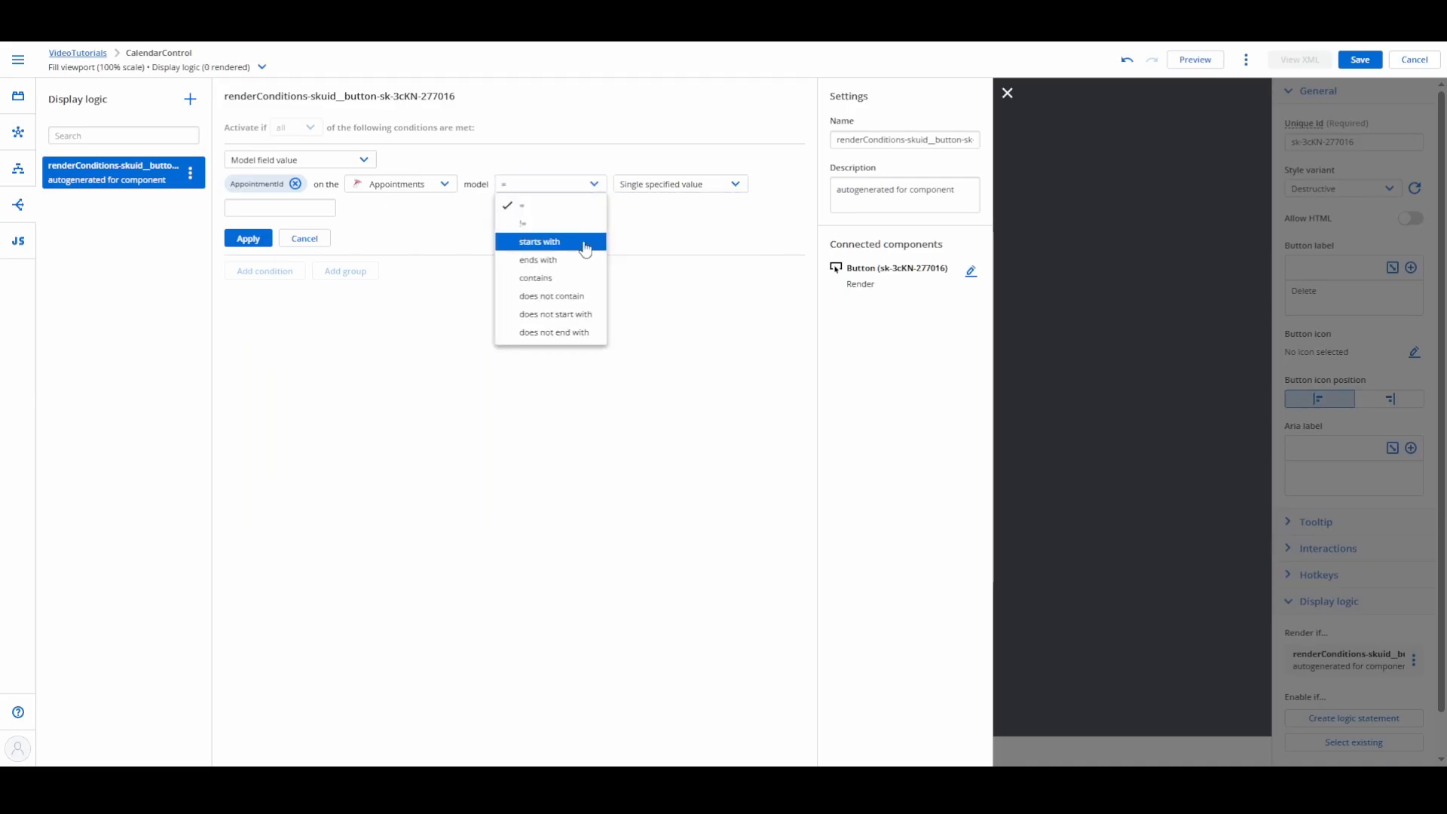
left_click(663, 188)
left_click(679, 278)
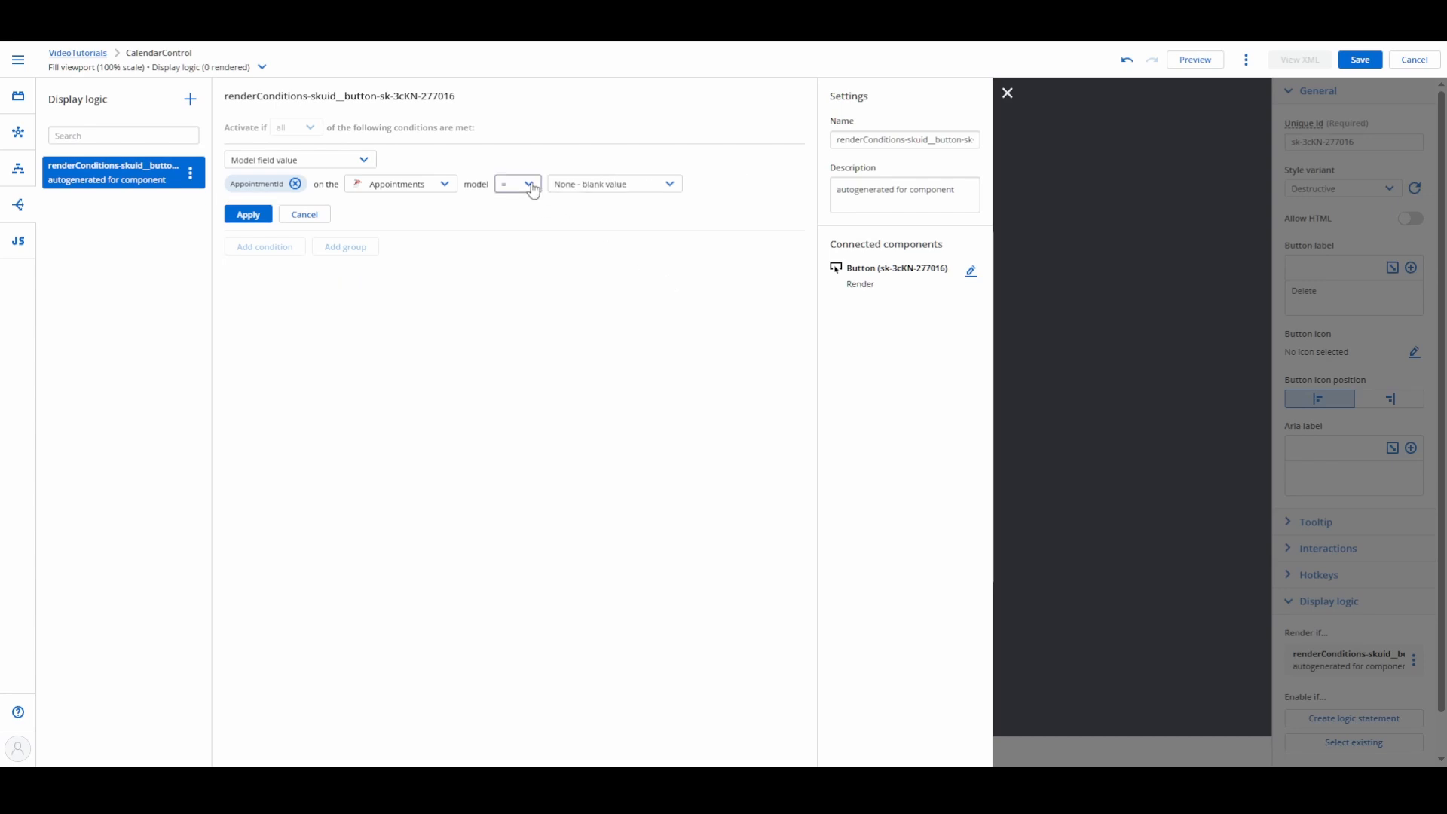
left_click(520, 184)
left_click(524, 218)
left_click(249, 214)
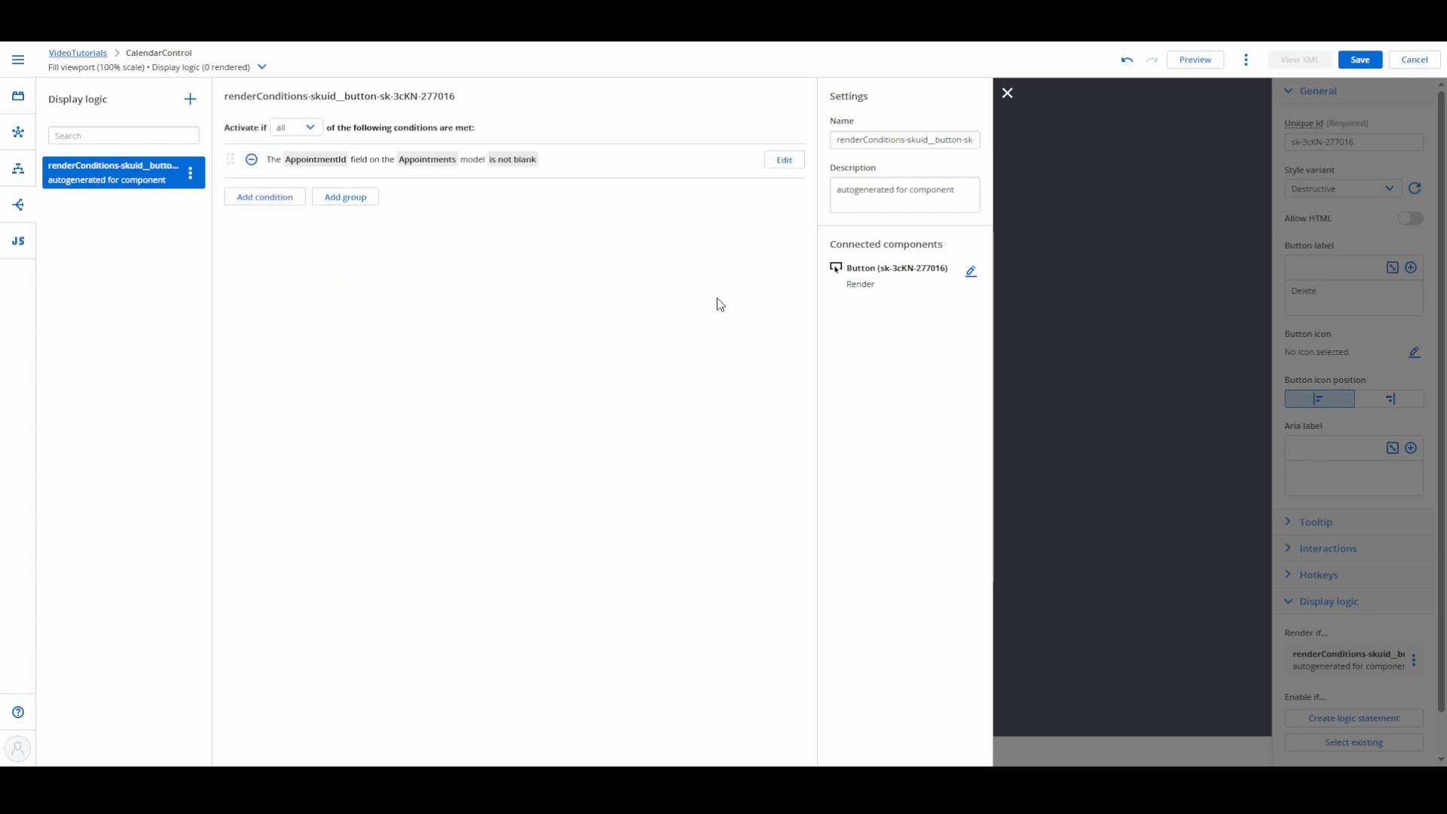
left_click(1007, 92)
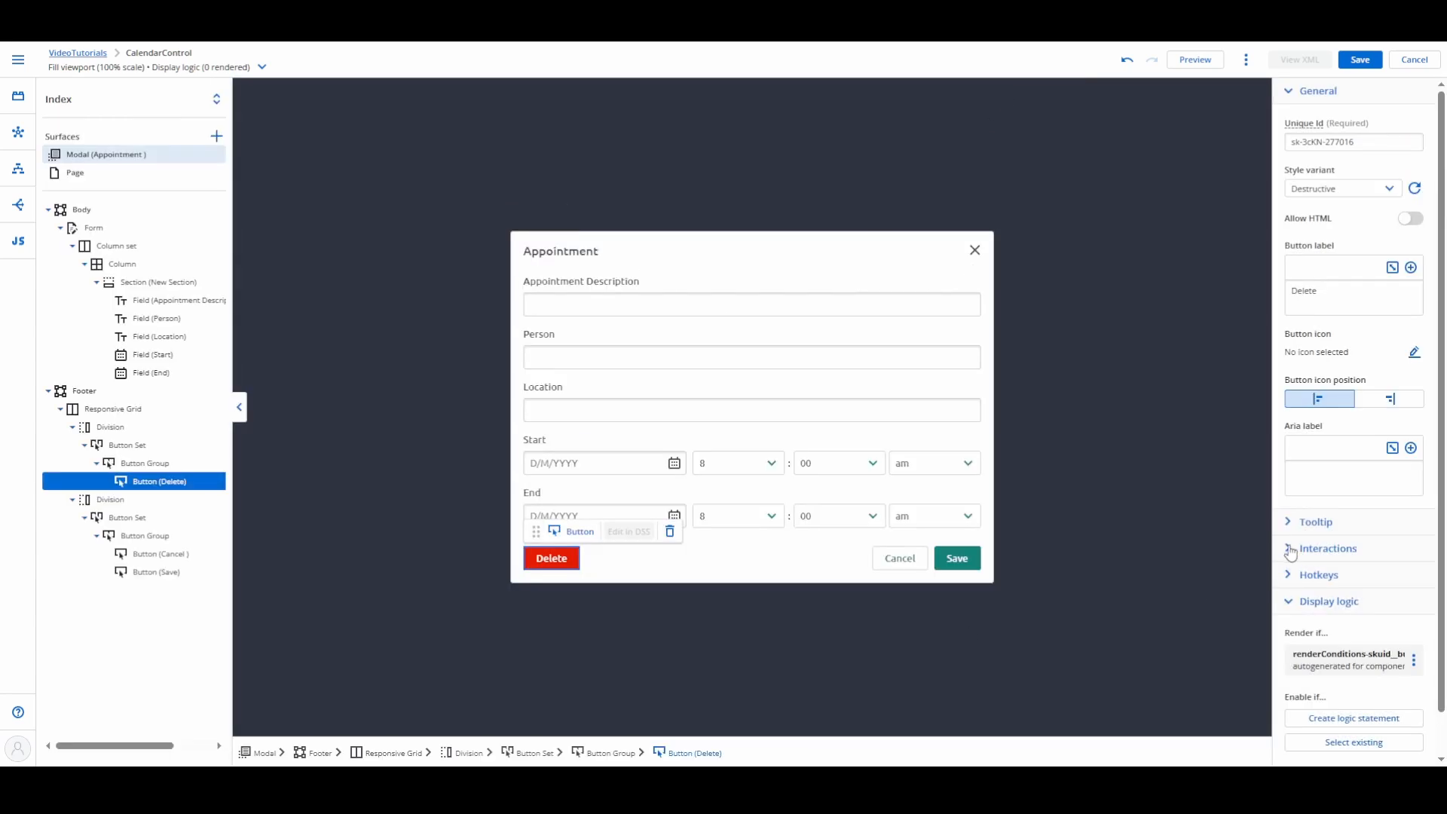
Step: Create a new action flow for the Delete button's Click interaction and name it "Click delete"
left_click(1329, 548)
left_click(1355, 600)
left_click(1383, 632)
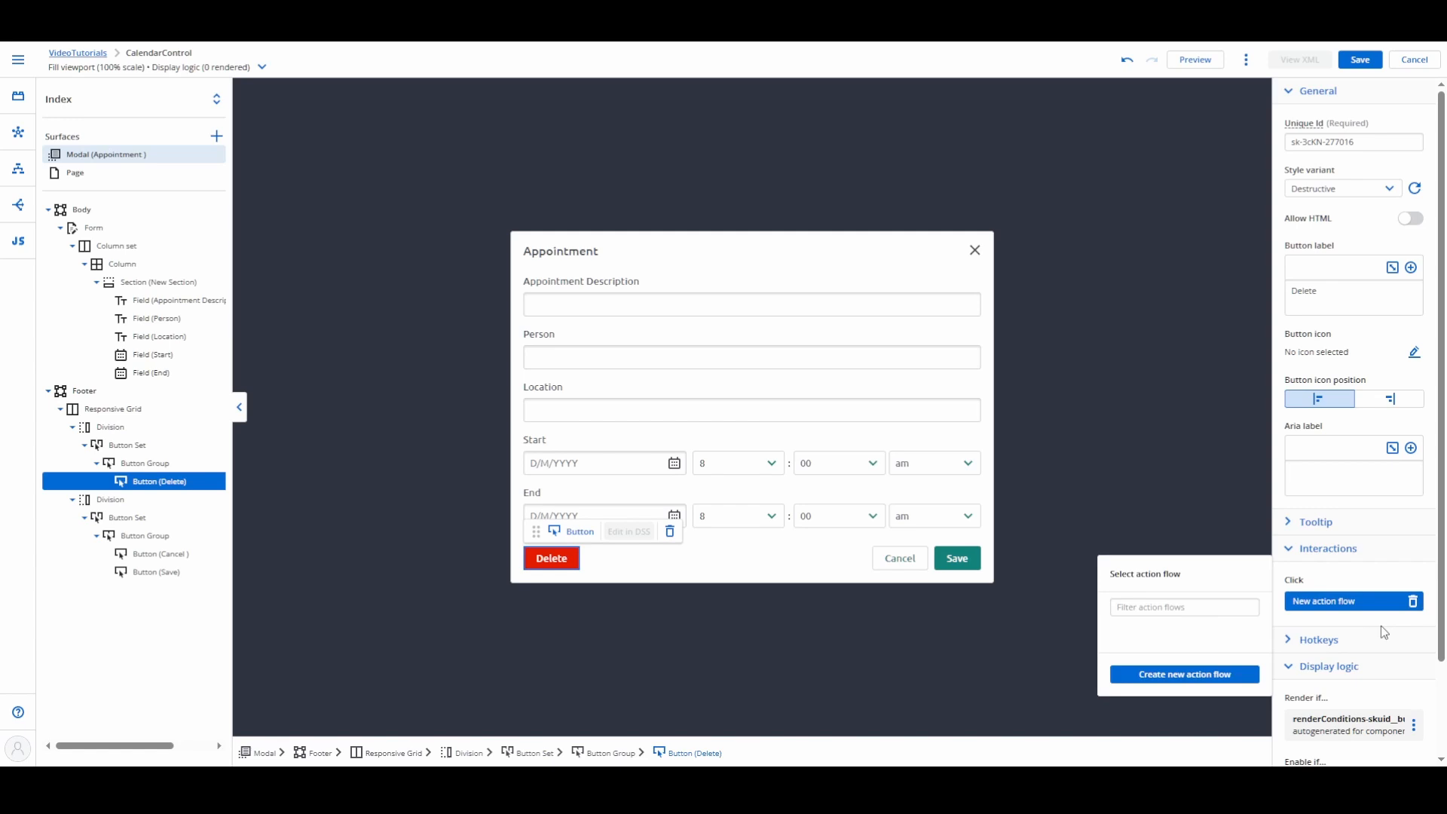
left_click(1167, 679)
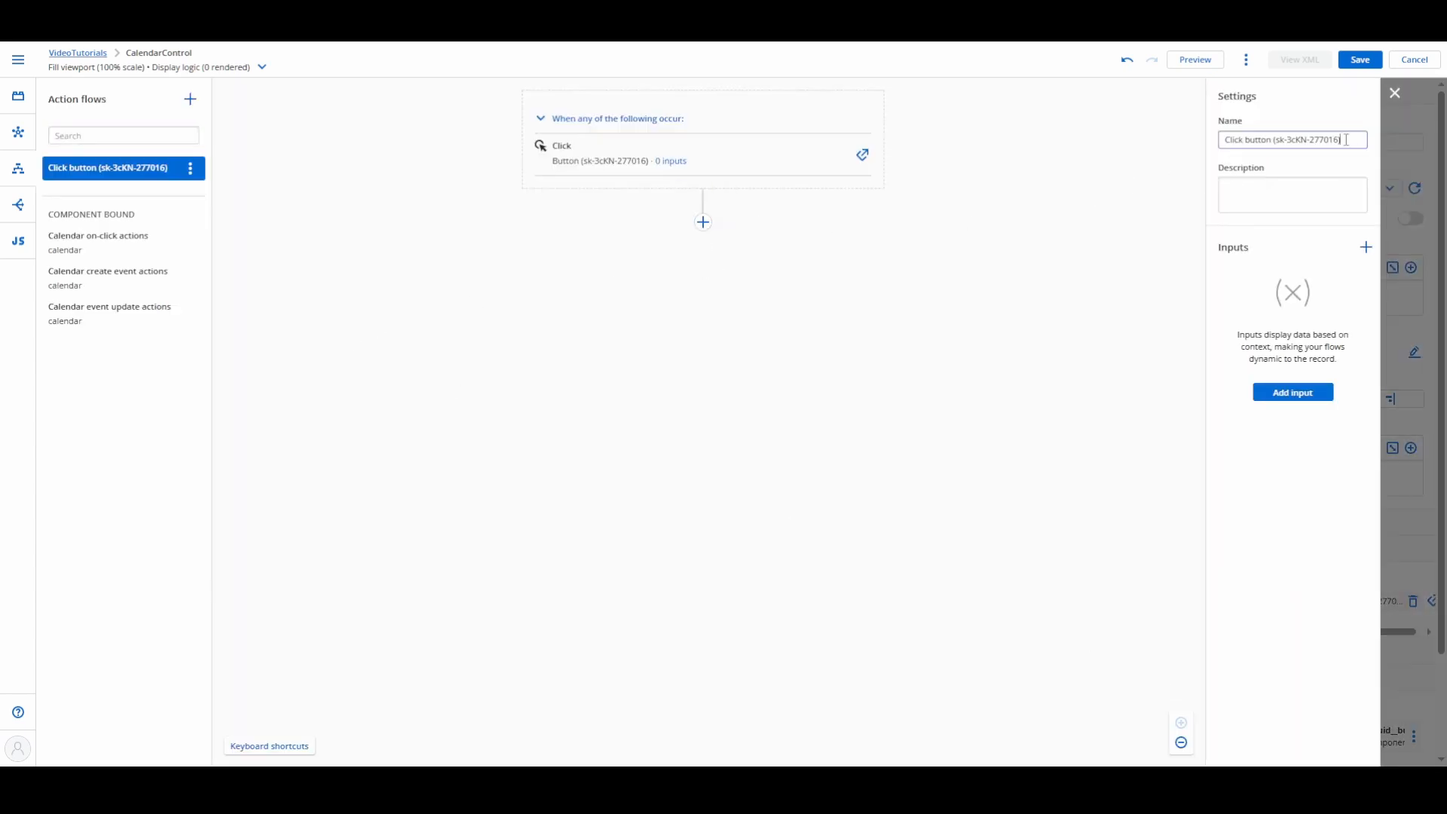
left_click_drag(1342, 140, 1243, 140)
type("delete")
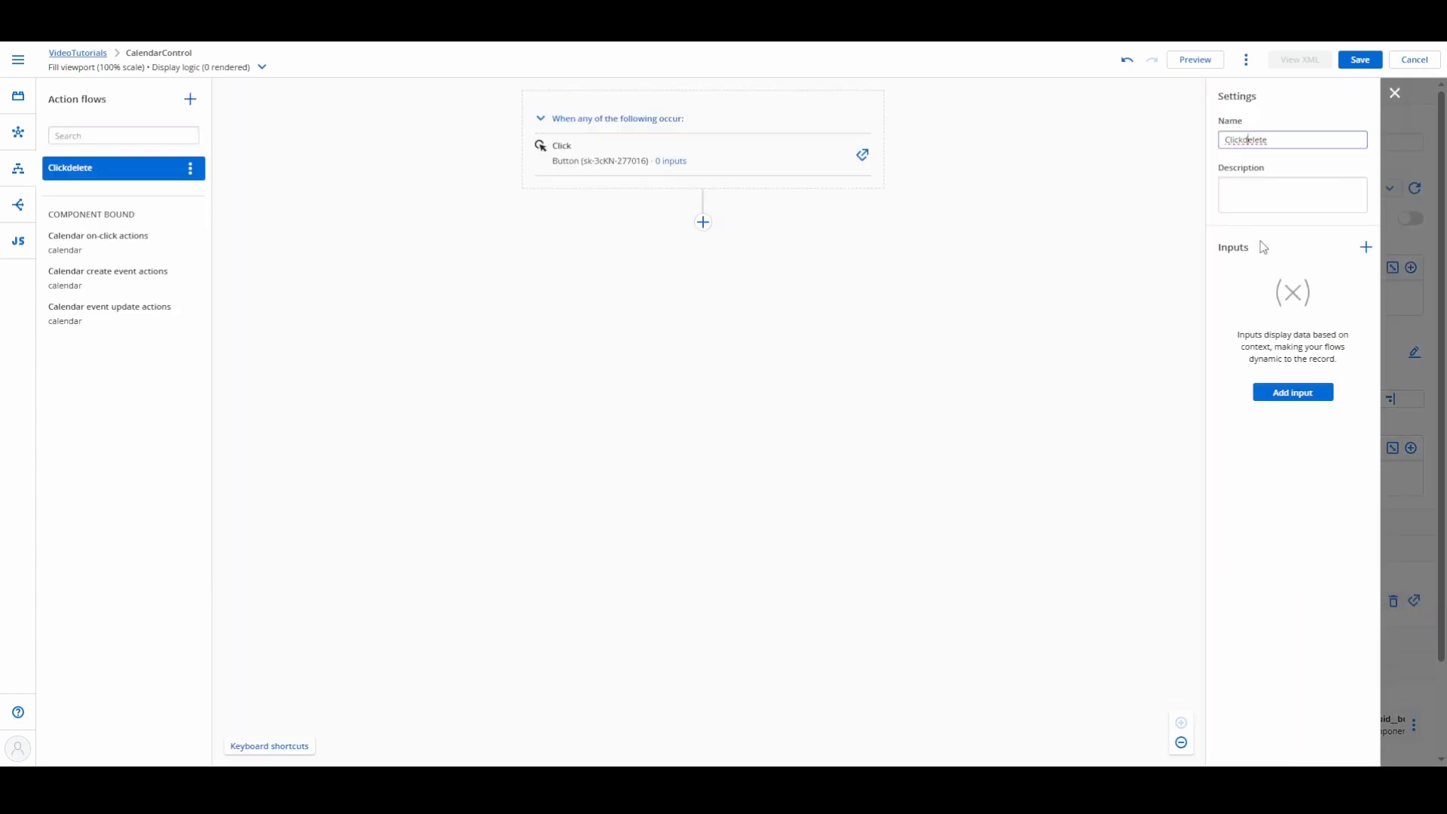
Step: Add a Mark rows for deletion action on the Appointments model to the Click delete flow
left_click(704, 222)
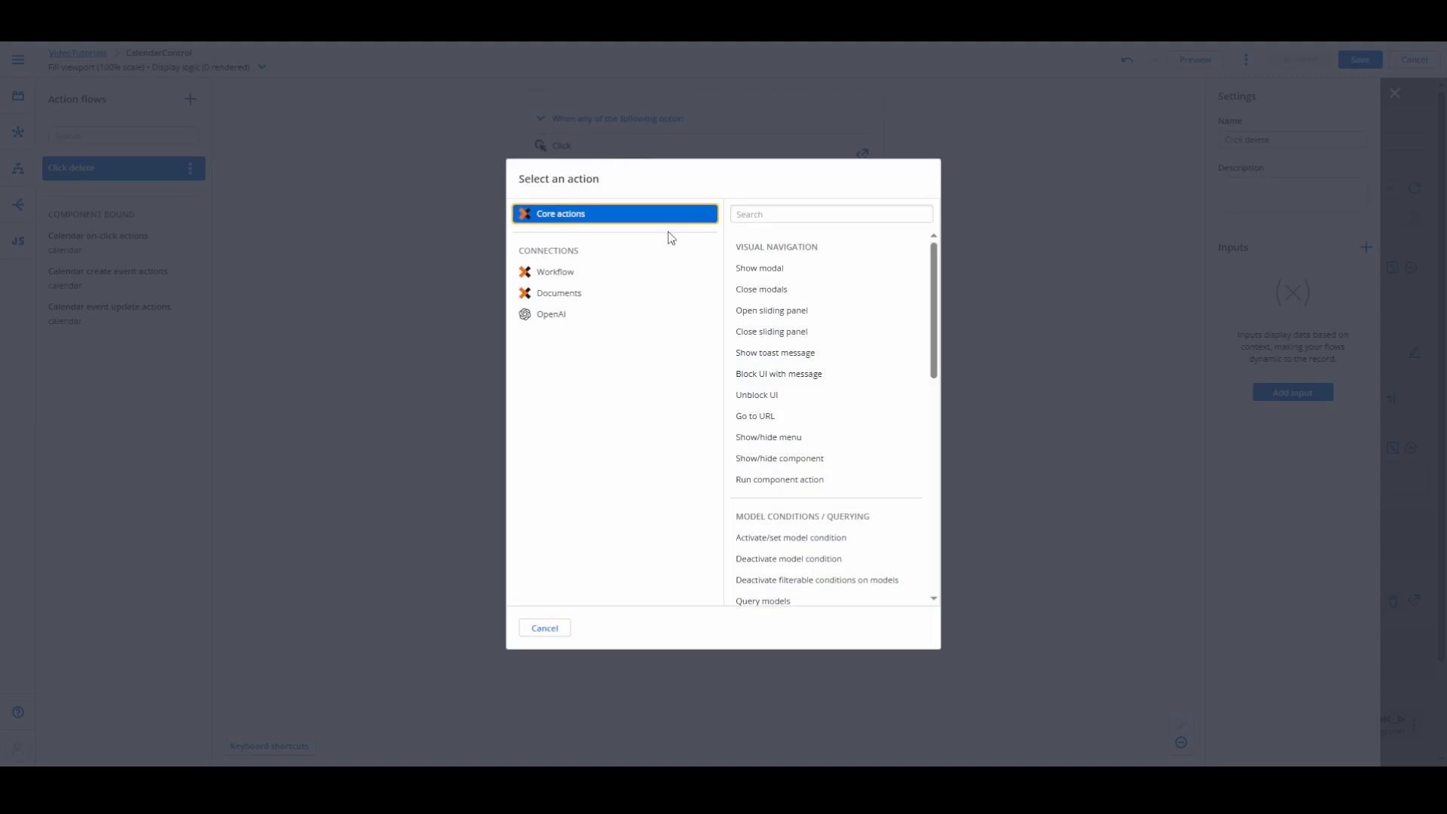
scroll(766, 410, "down", 5)
left_click(782, 466)
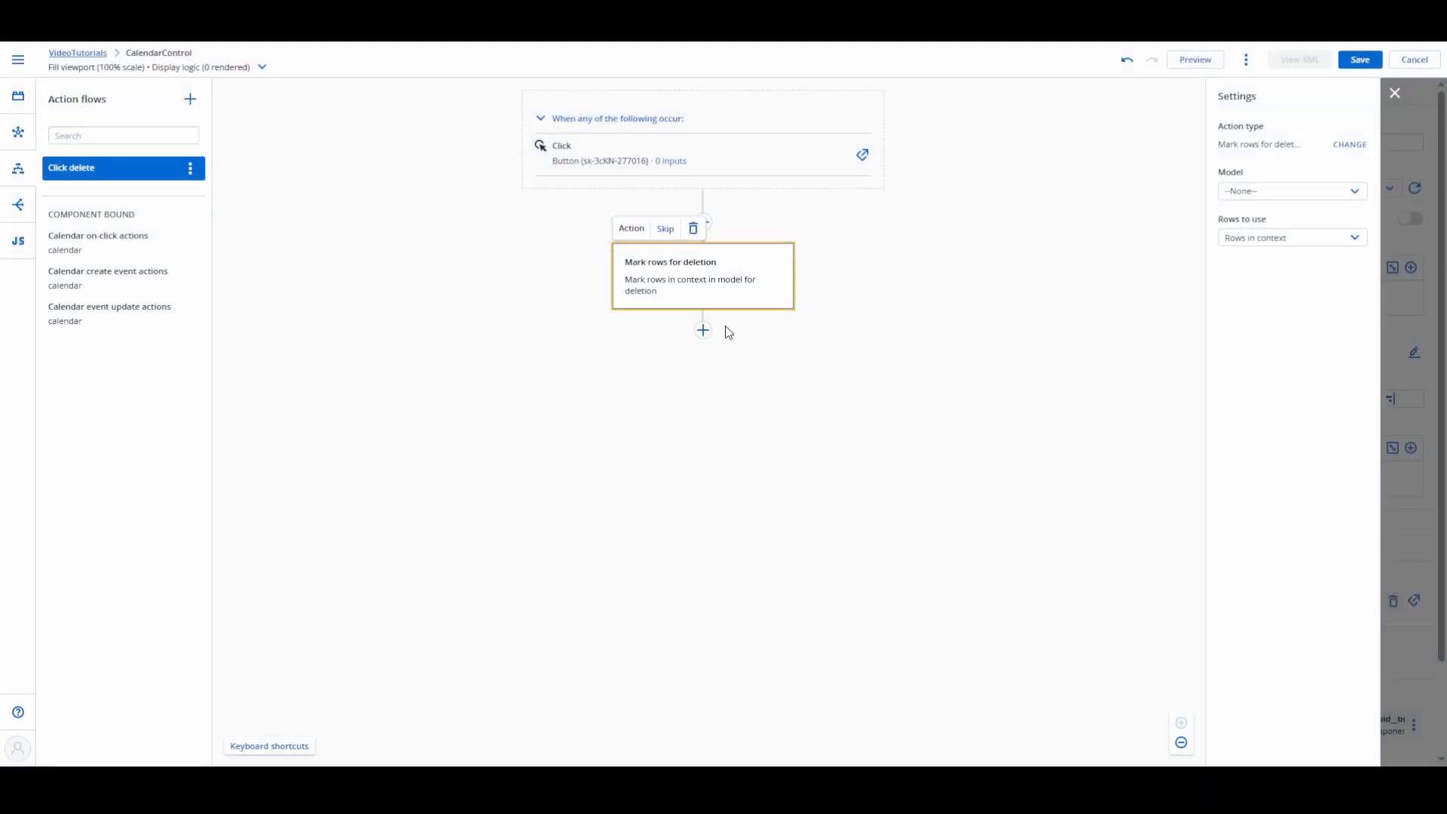
left_click(1298, 191)
left_click(1291, 230)
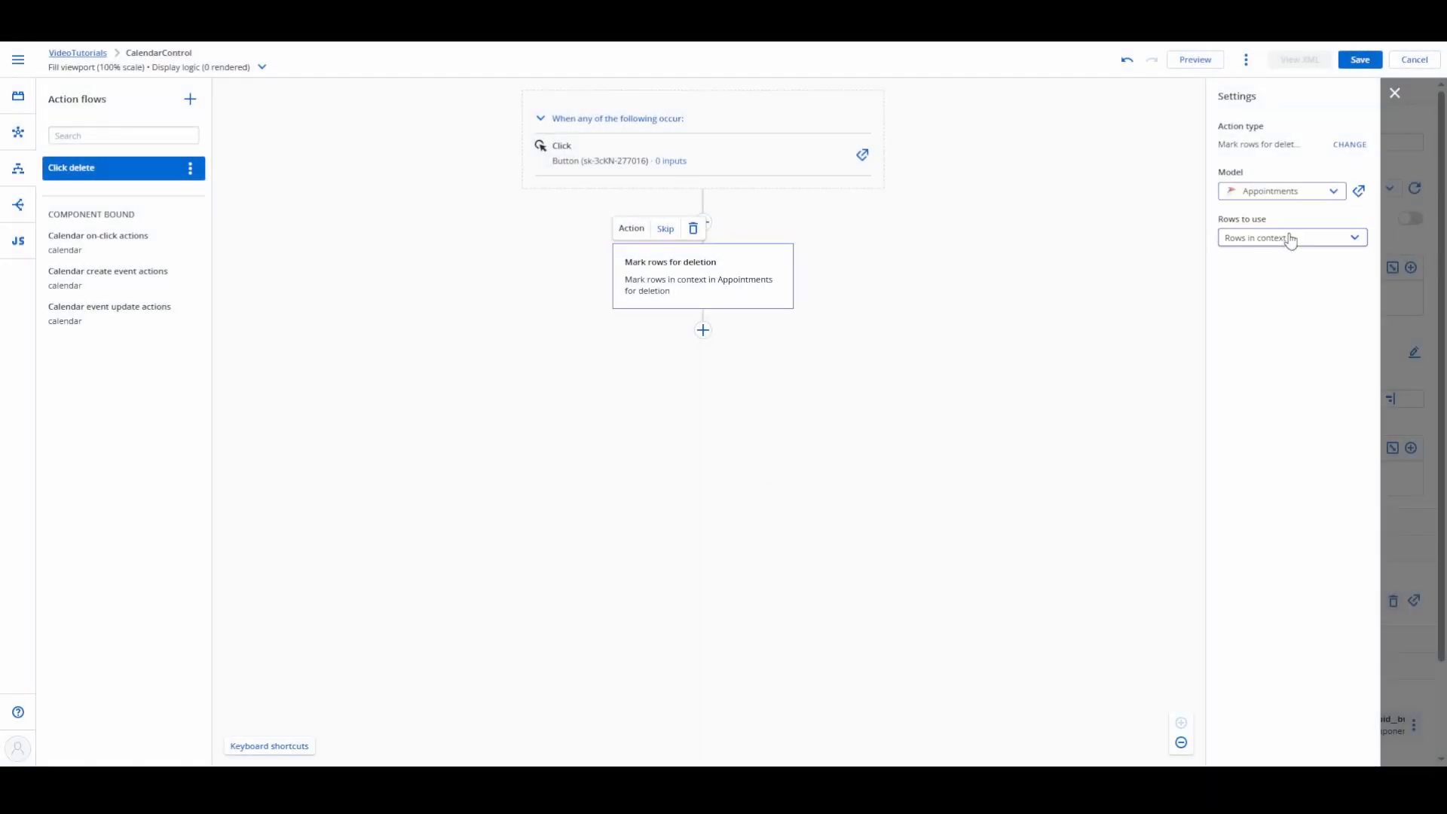
Step: Add a Save model changes action for the Appointments model after the Mark rows for deletion action
left_click(703, 330)
scroll(758, 343, "down", 8)
left_click(777, 437)
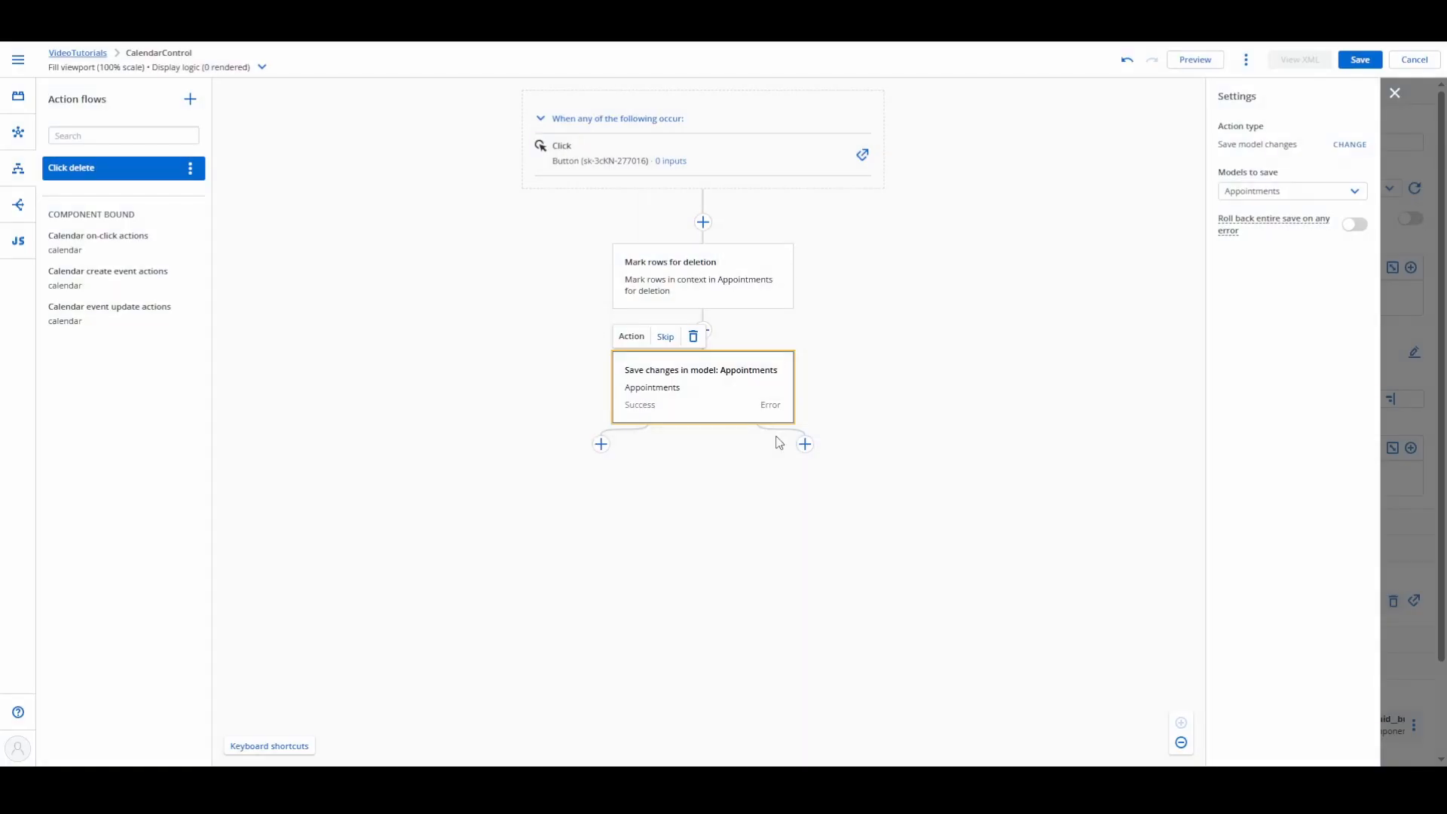
Step: Add a Close modals action on the save action's Success branch, then save the page and leave the flow editor
left_click(601, 444)
left_click(769, 291)
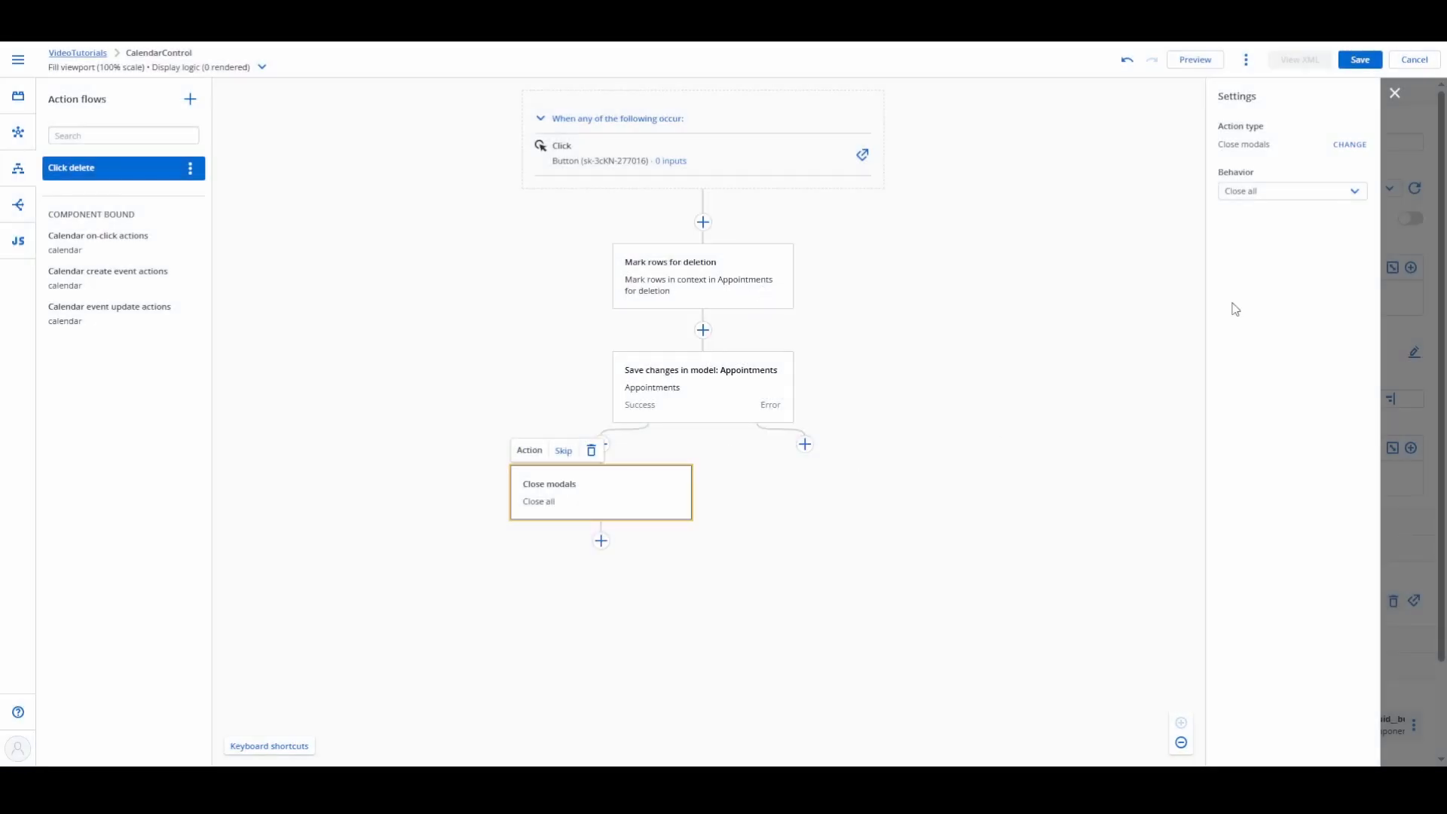
left_click(1361, 61)
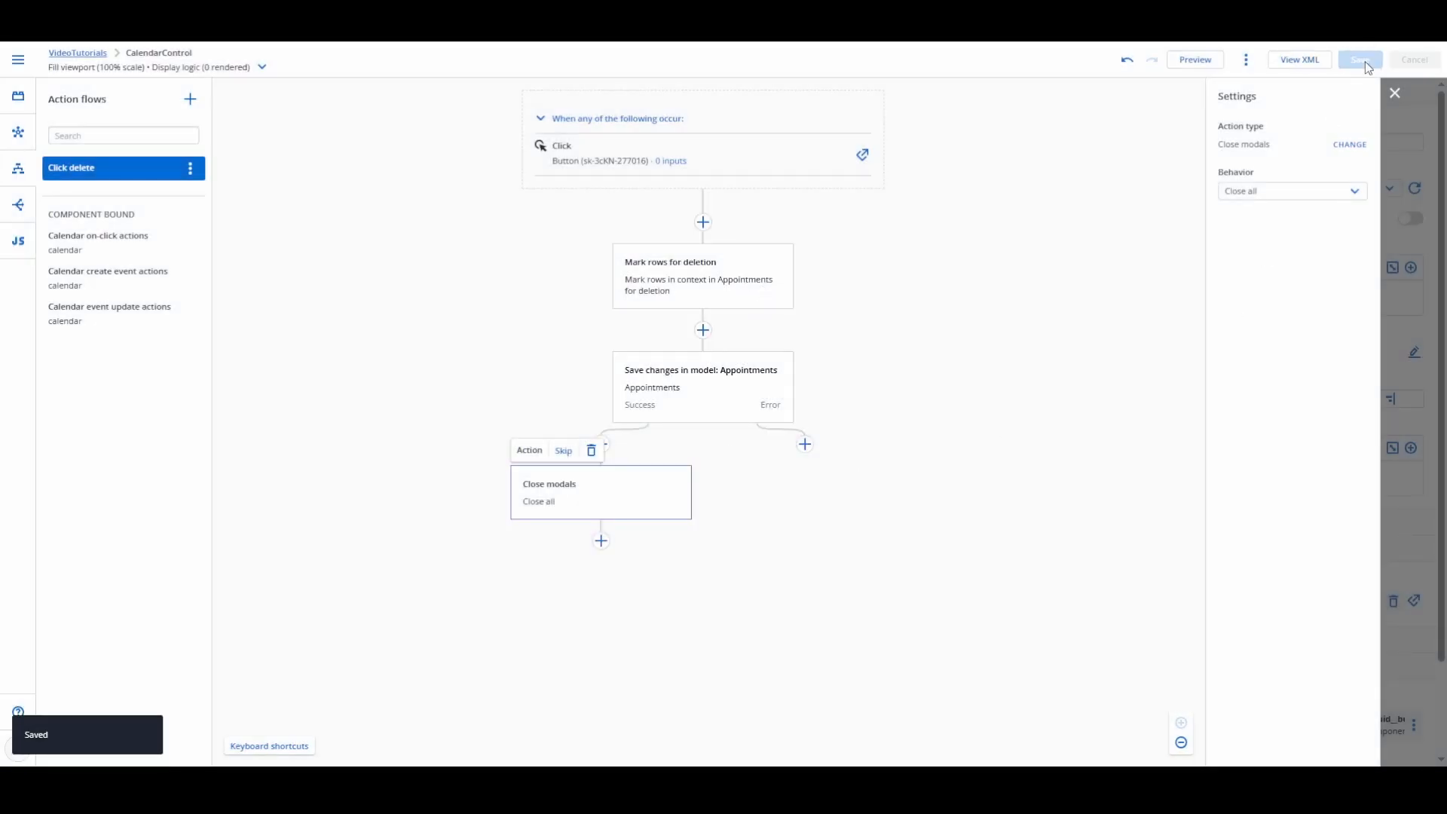
left_click(1396, 93)
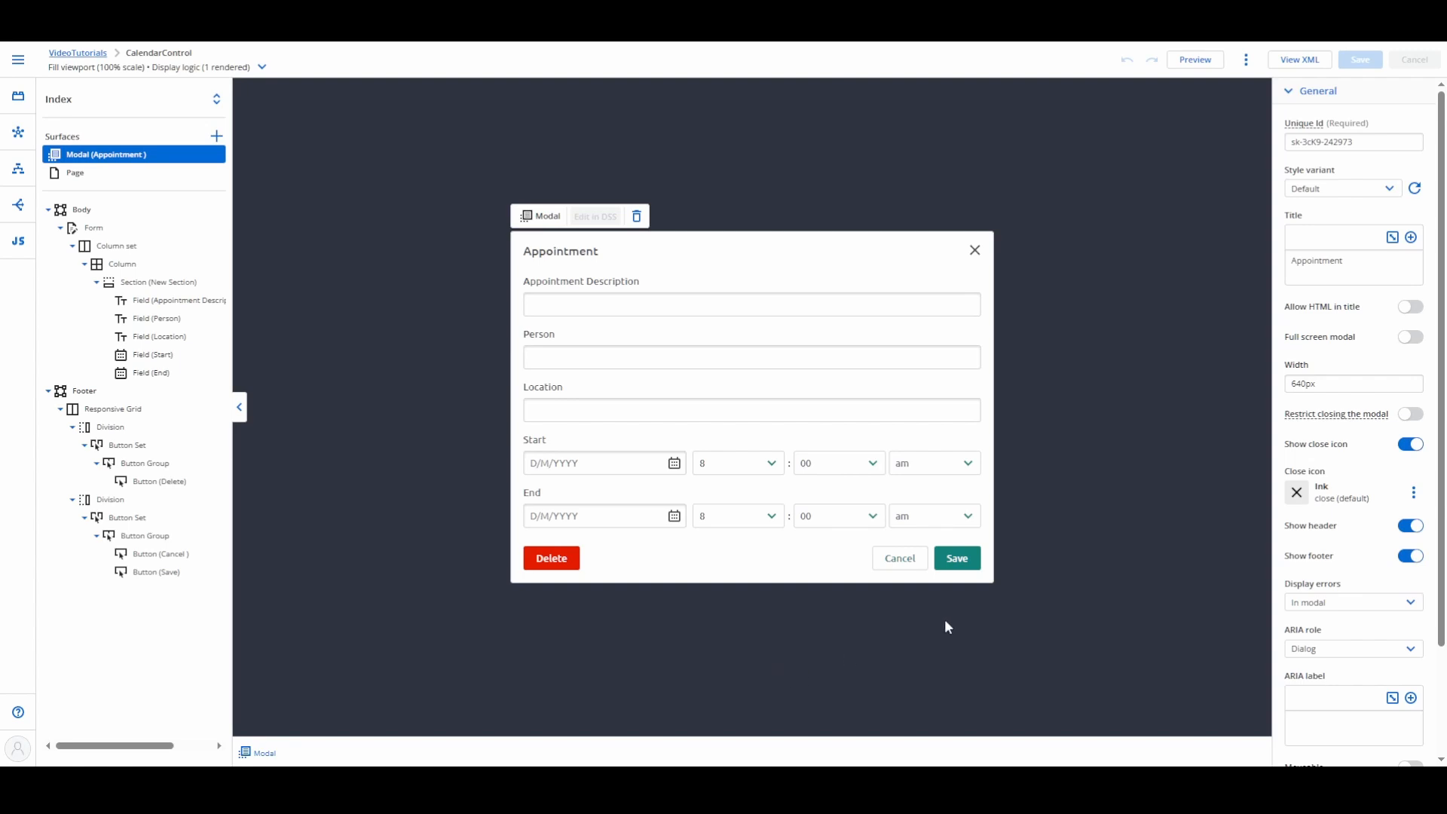
Step: Restrict closing the Appointment modal, and create a new action flow for the Cancel button's Click interaction
left_click(1416, 414)
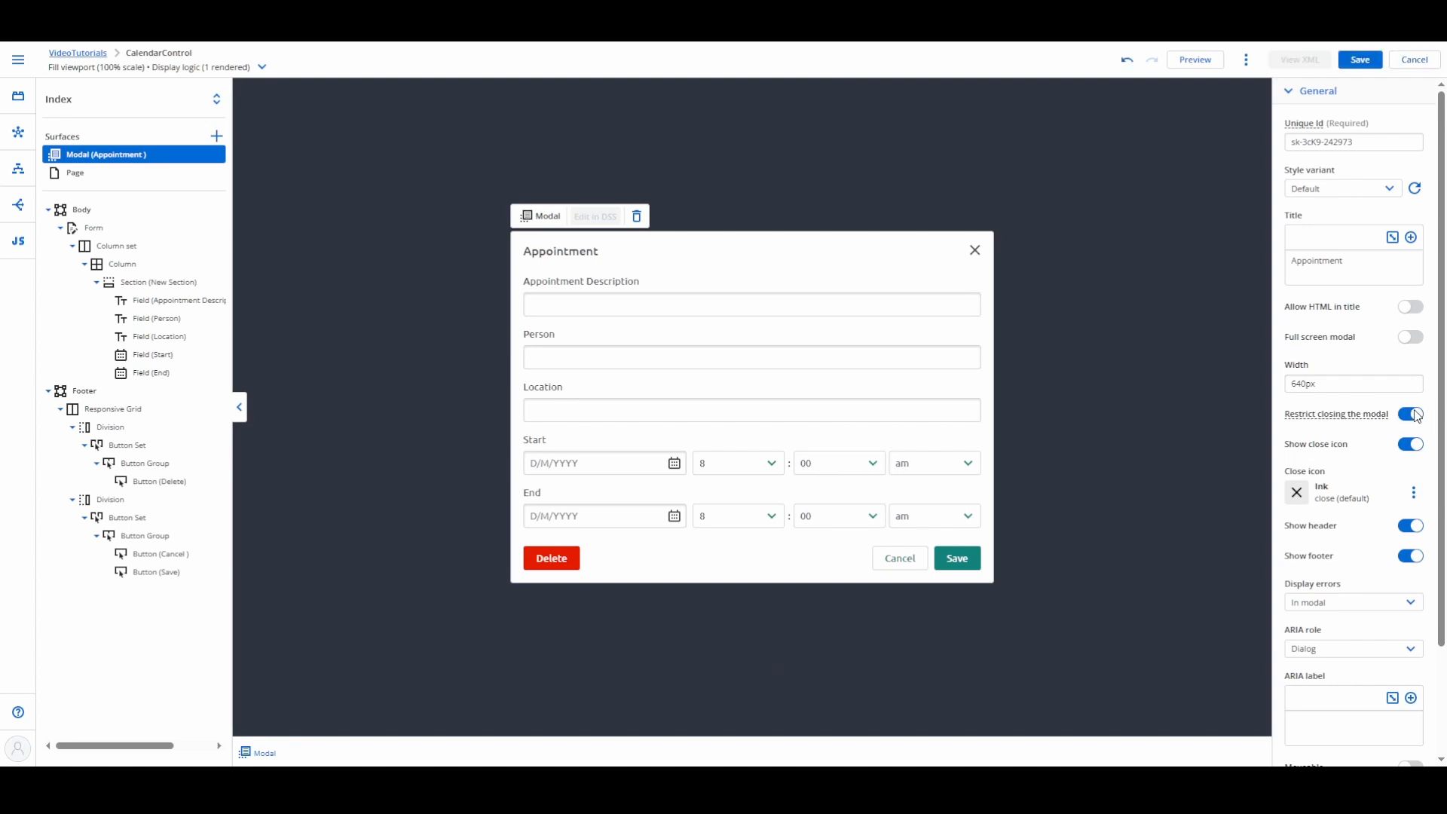
left_click(899, 560)
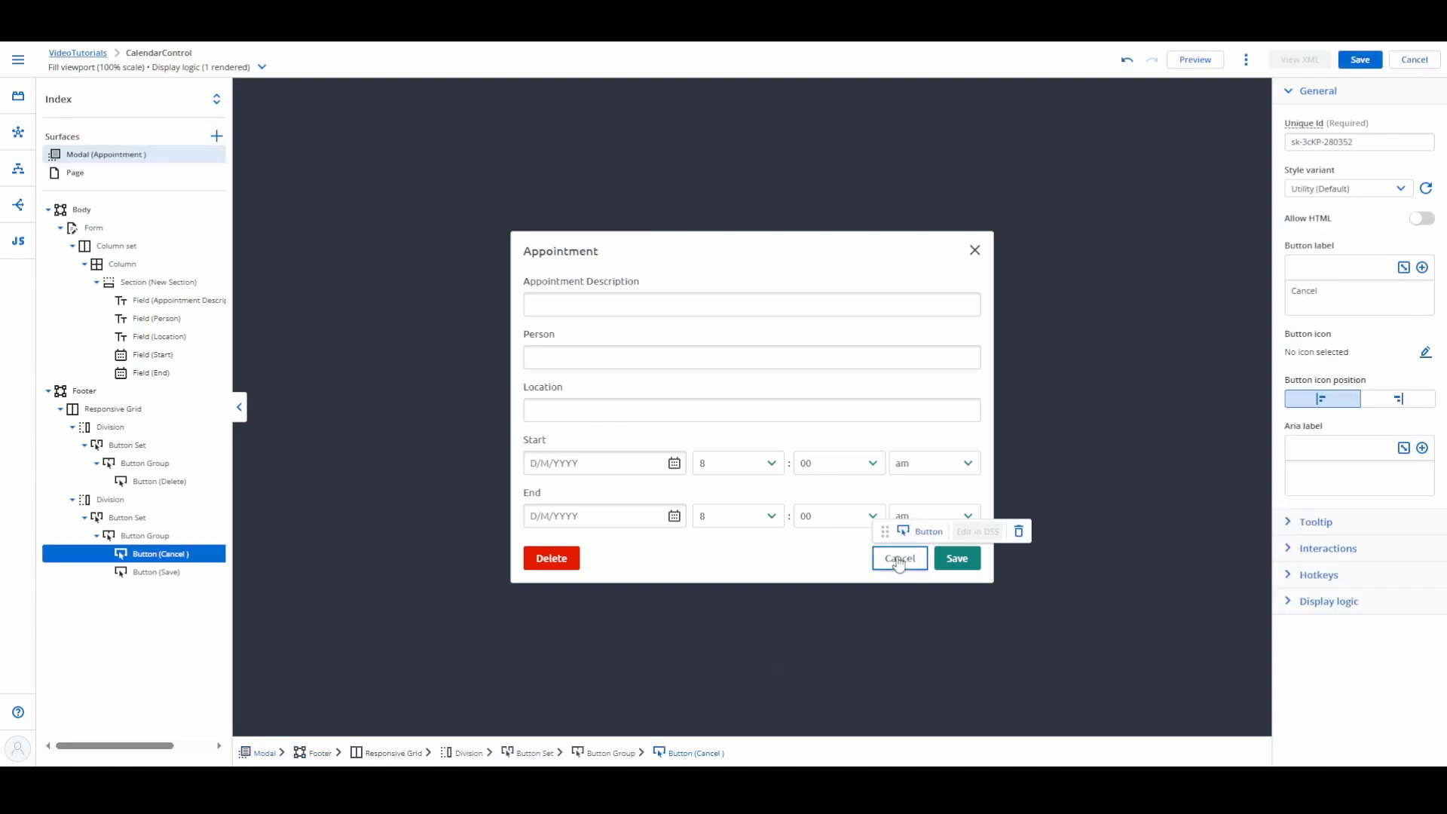
left_click(1291, 557)
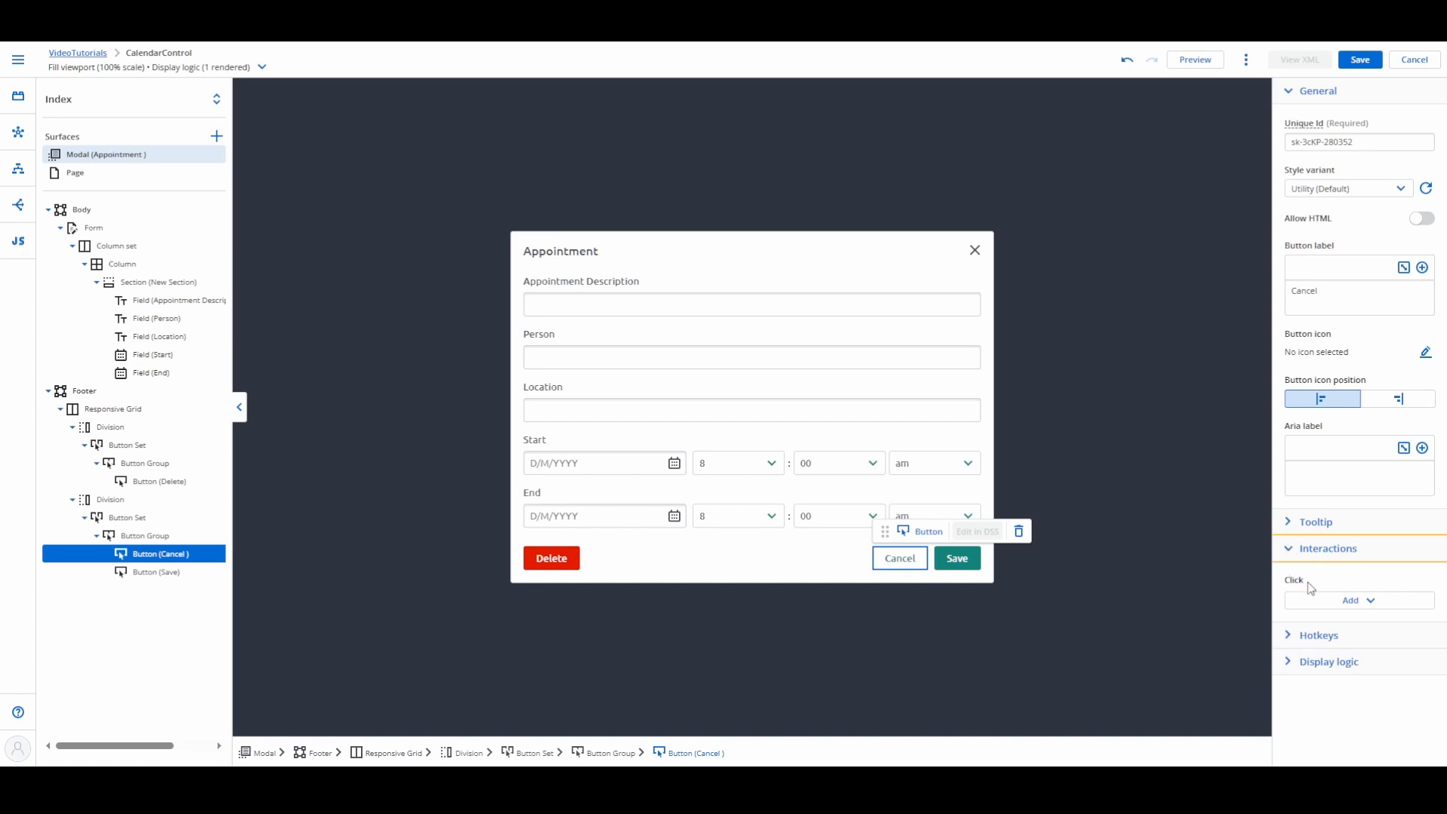
left_click(1379, 608)
left_click(1368, 616)
left_click(1189, 675)
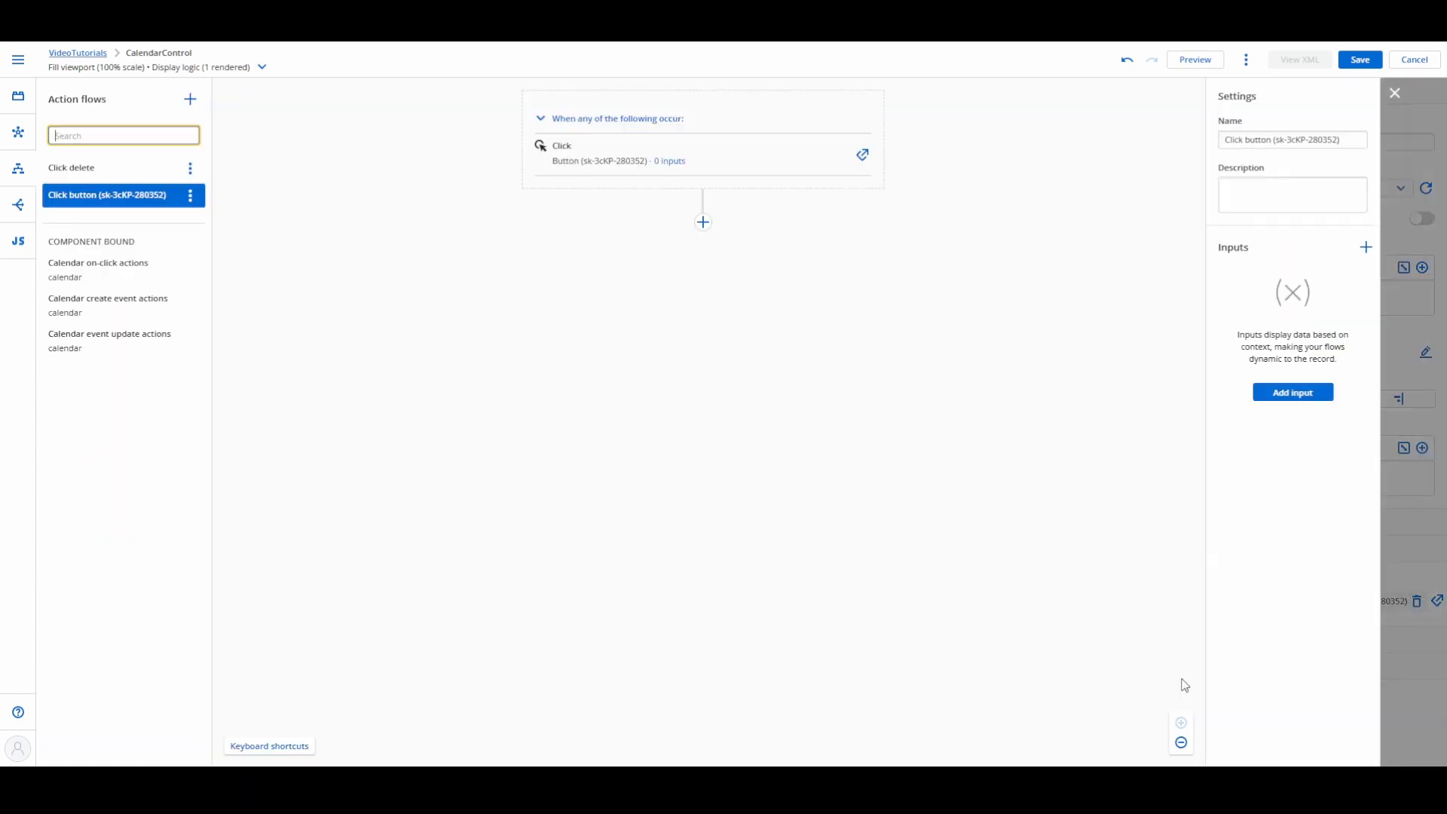
Step: Add Cancel model changes for Appointments and a Close modals action to the Cancel button's flow, then save the page
left_click(704, 222)
scroll(739, 320, "down", 5)
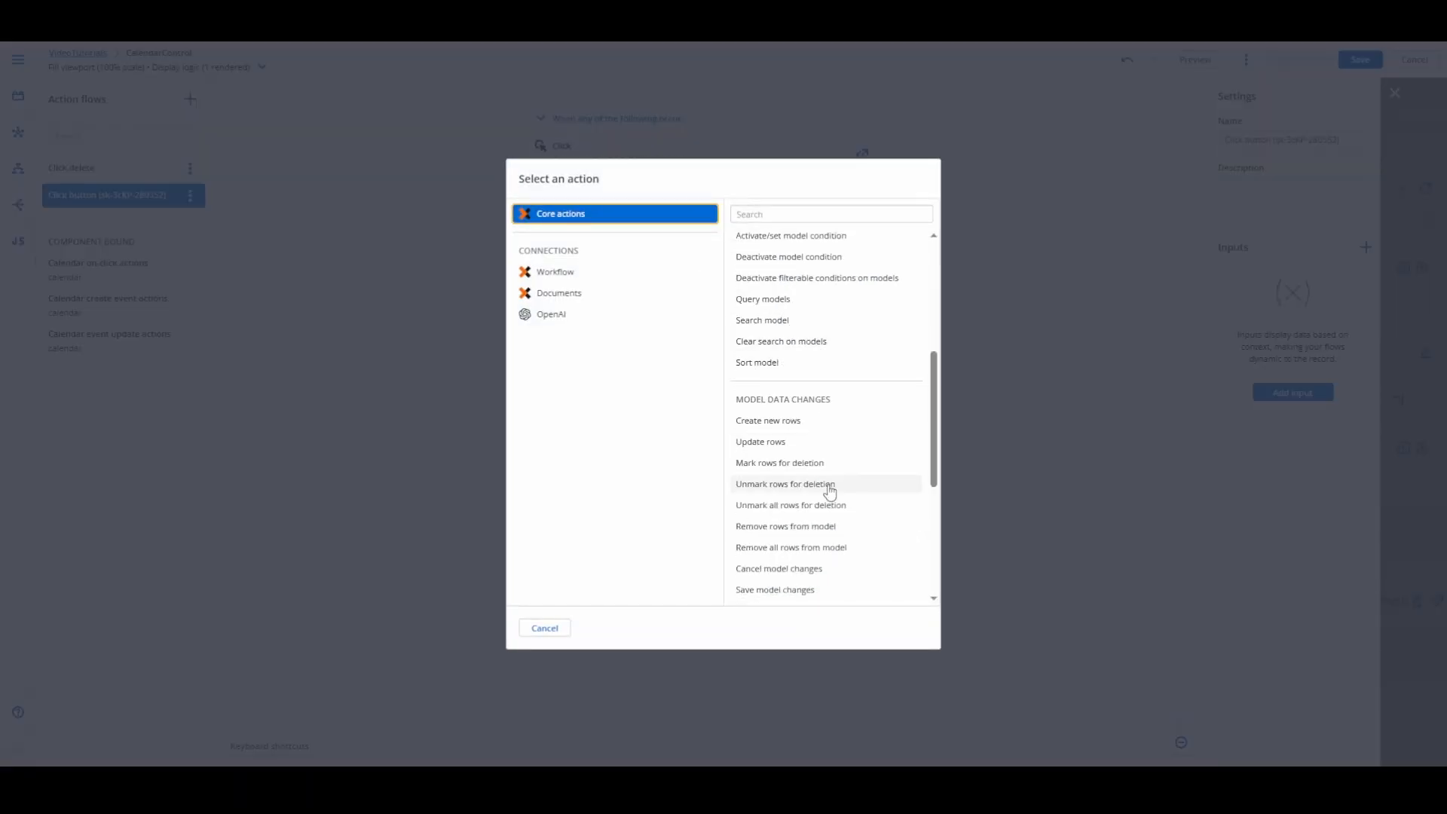
left_click(779, 573)
left_click(702, 331)
left_click(757, 292)
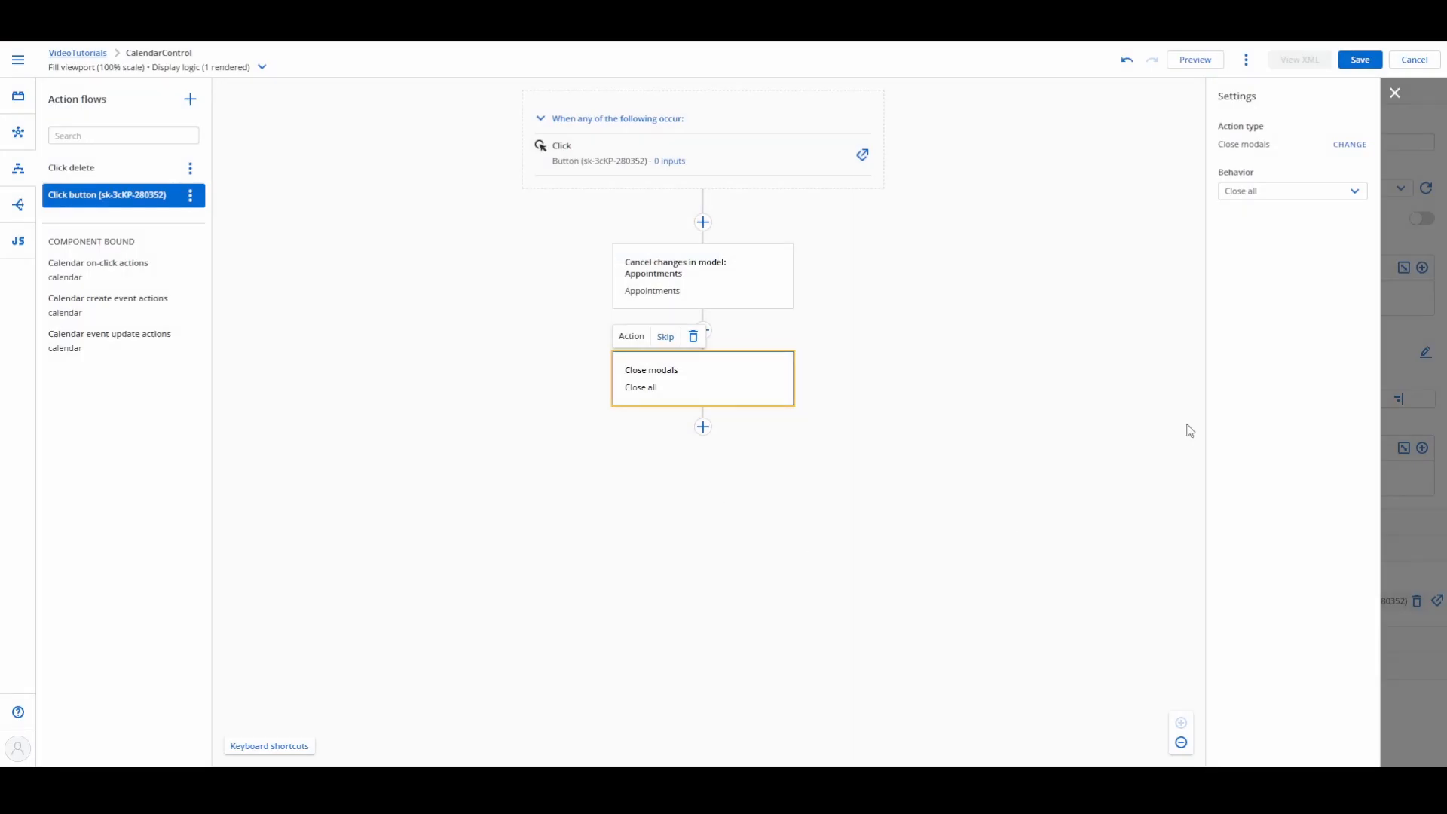
left_click(1357, 61)
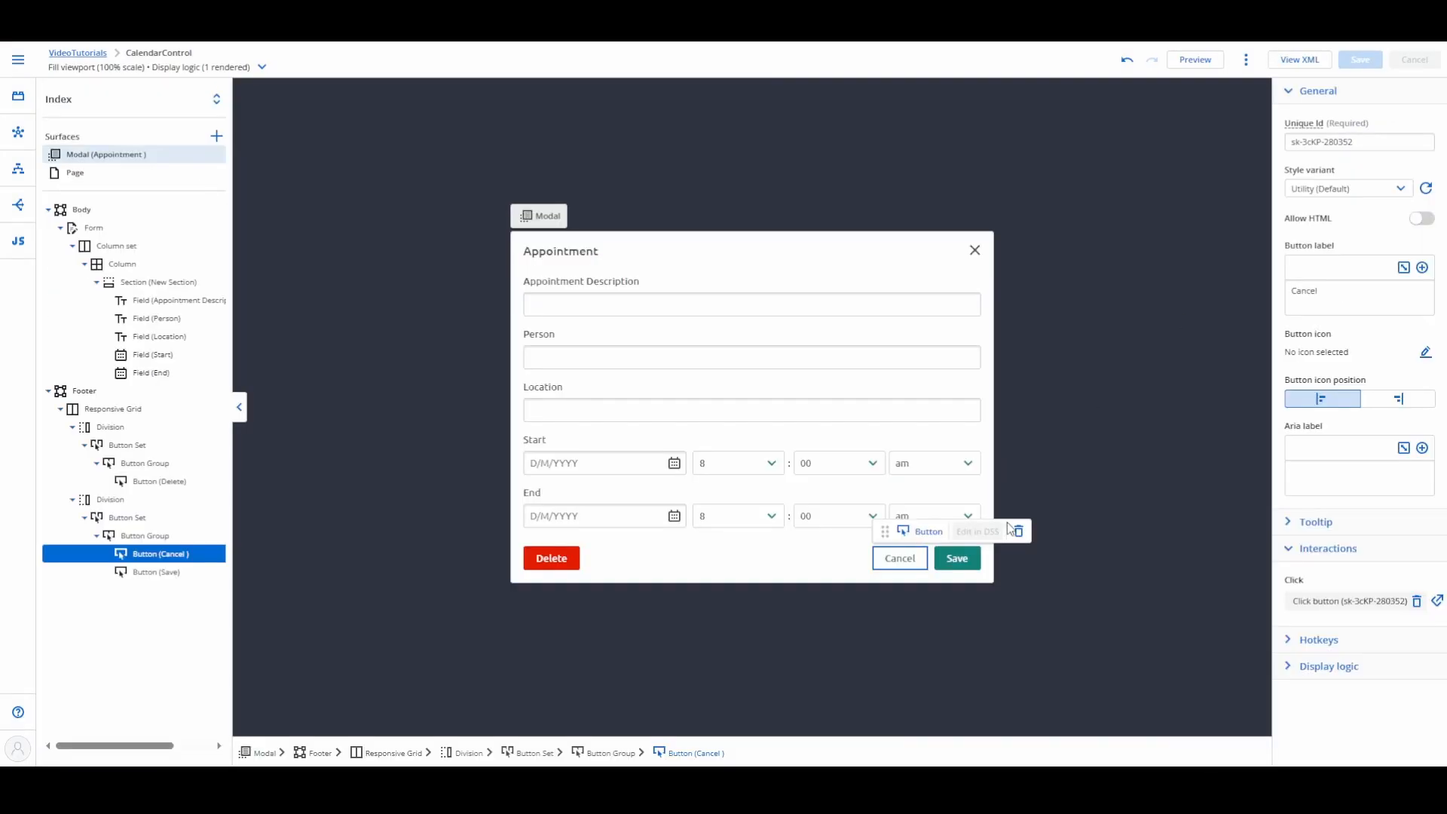
Step: Create a new action flow for the modal's Save button Click interaction
left_click(962, 556)
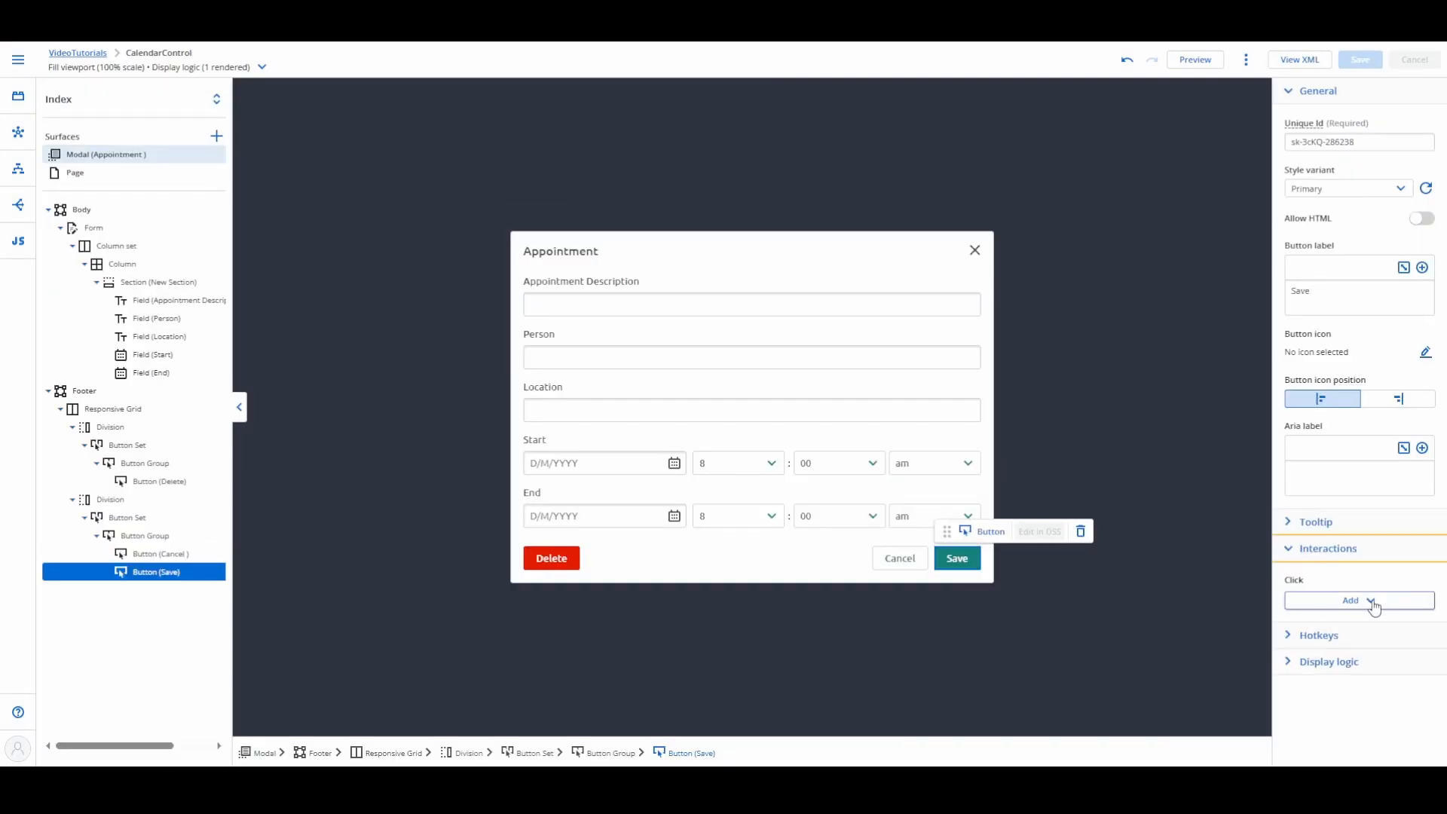
left_click(1368, 600)
left_click(1395, 628)
left_click(1192, 697)
Step: Add a Save model changes action for Appointments to the Save button's flow, with Close modals on its Success branch
left_click(702, 217)
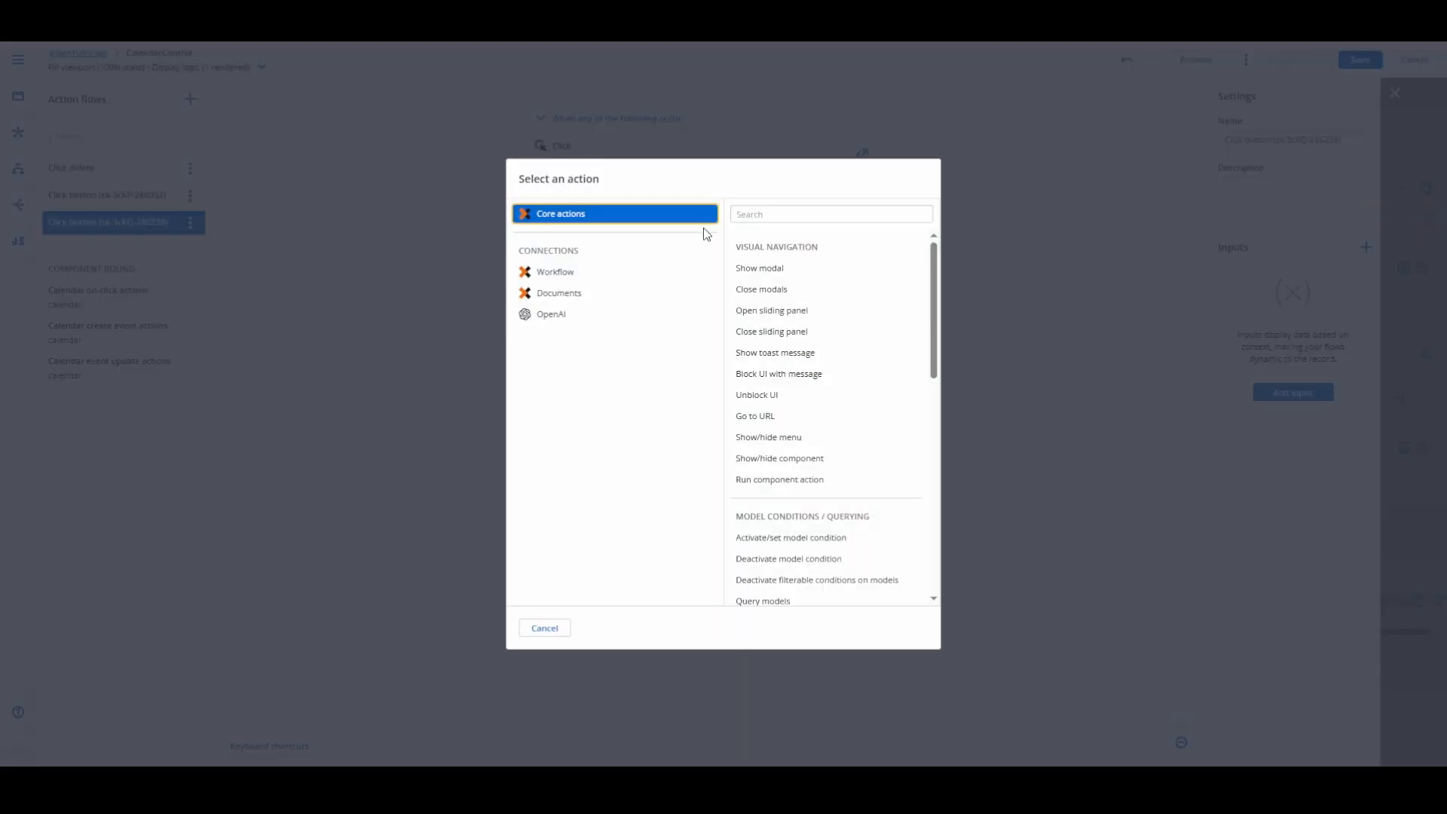
left_click(754, 439)
left_click(601, 335)
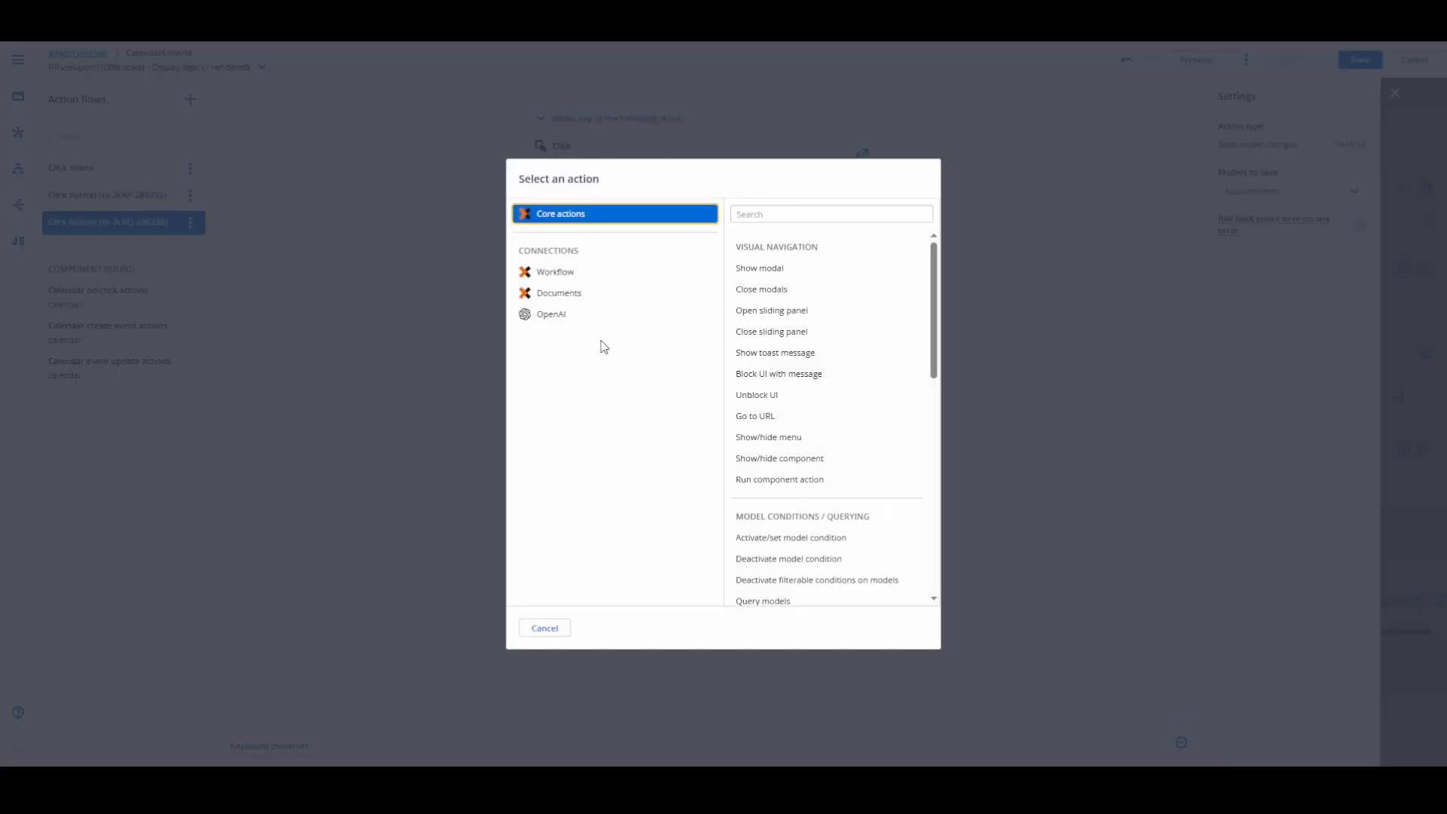
left_click(754, 300)
Step: Enable rolling back the entire save on any error for the save action, then save the page and leave the flow editor
left_click(708, 269)
left_click(1354, 224)
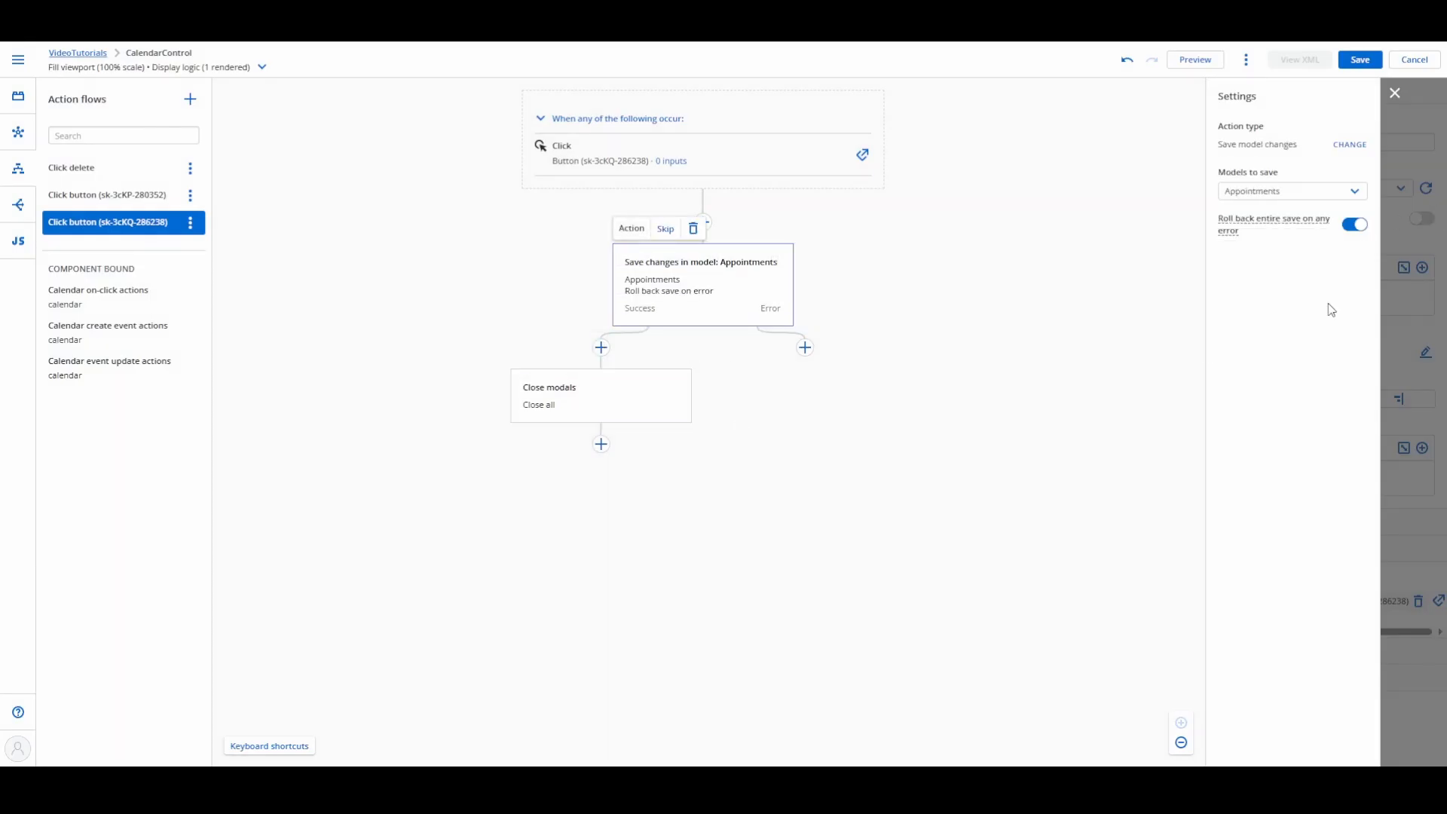
left_click(1359, 61)
left_click(1395, 95)
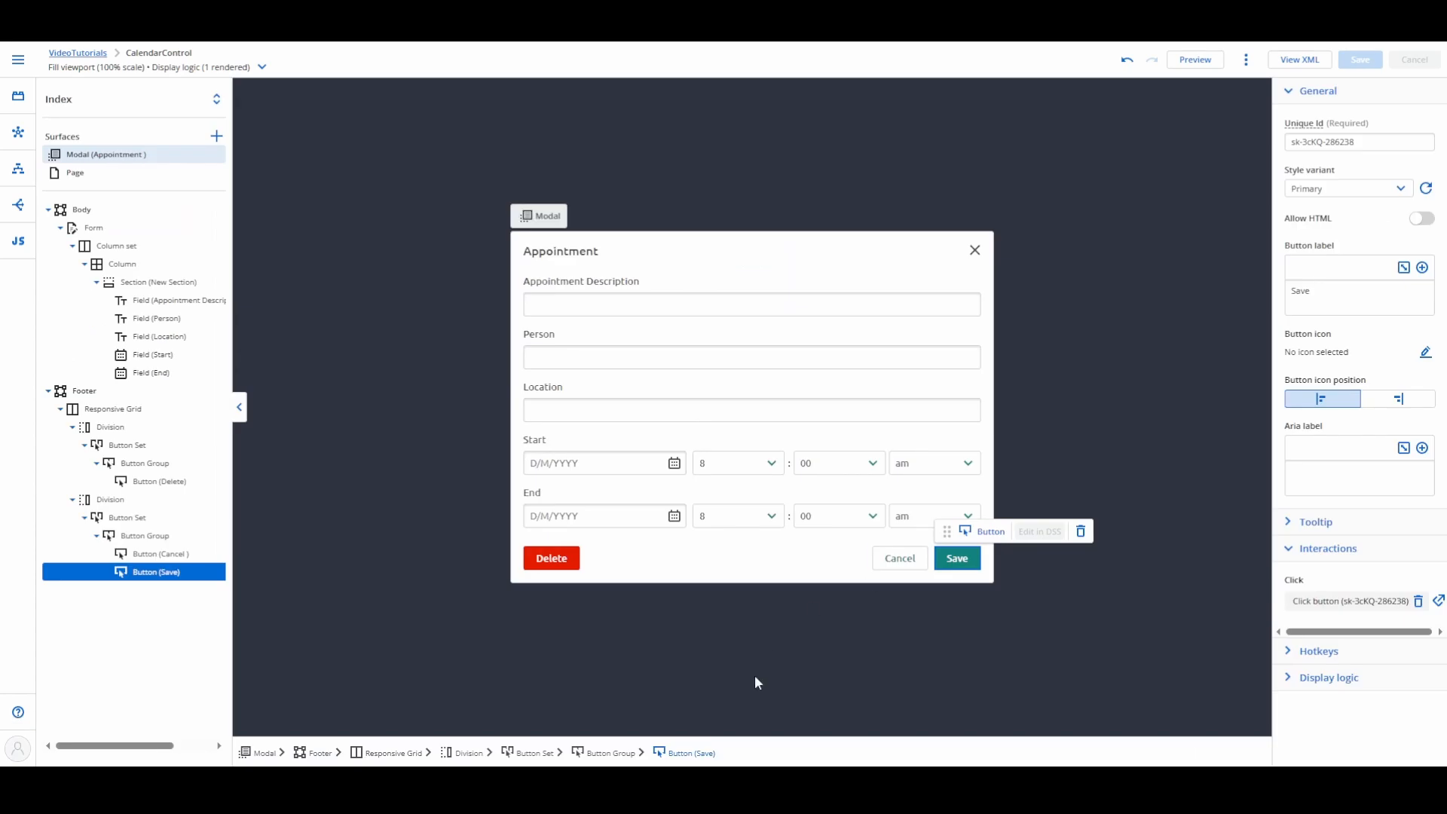
Step: Open the on-click action flow of the Appointments event source in the page's calendar component
left_click(754, 676)
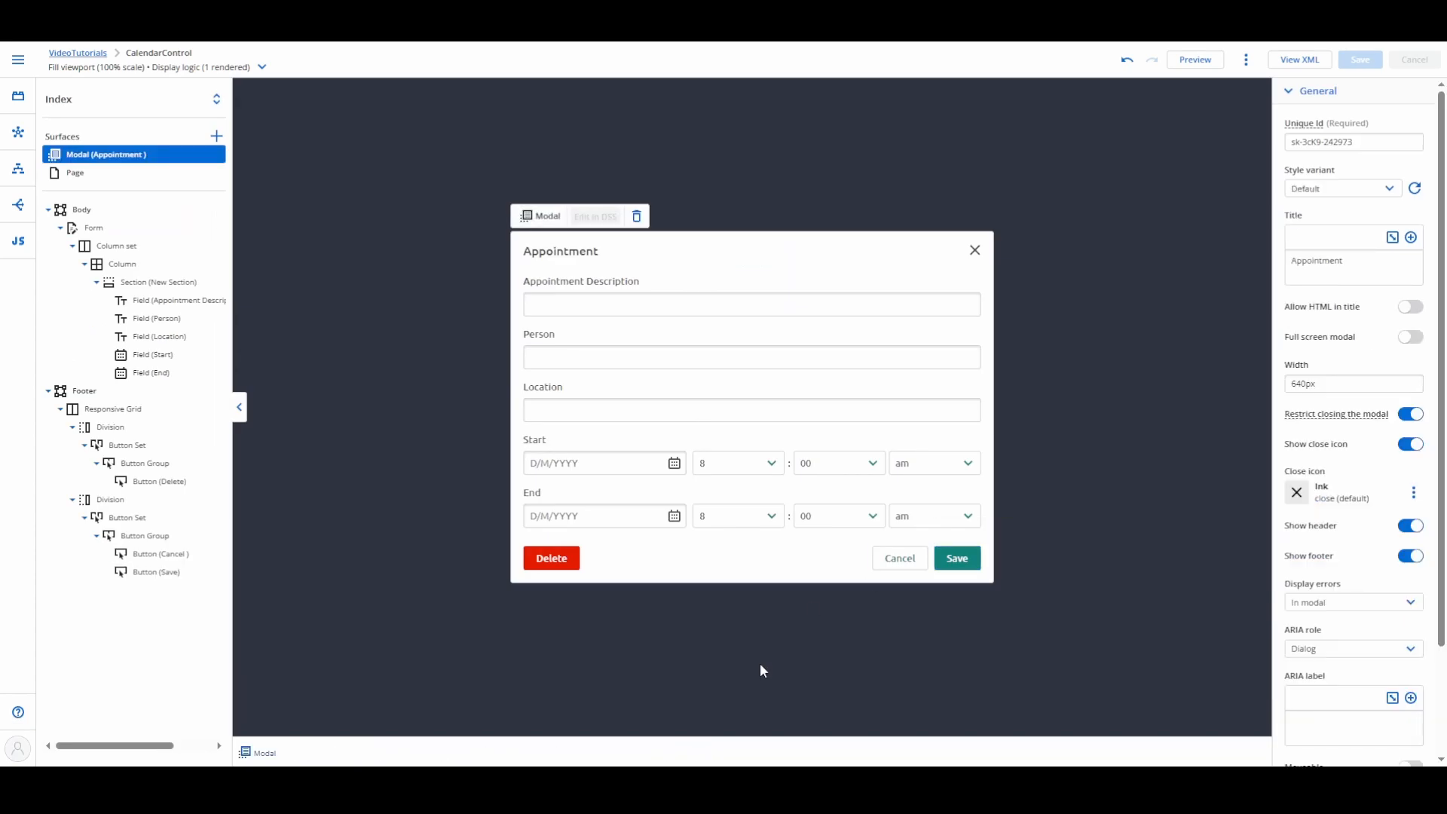
left_click(72, 175)
left_click(78, 223)
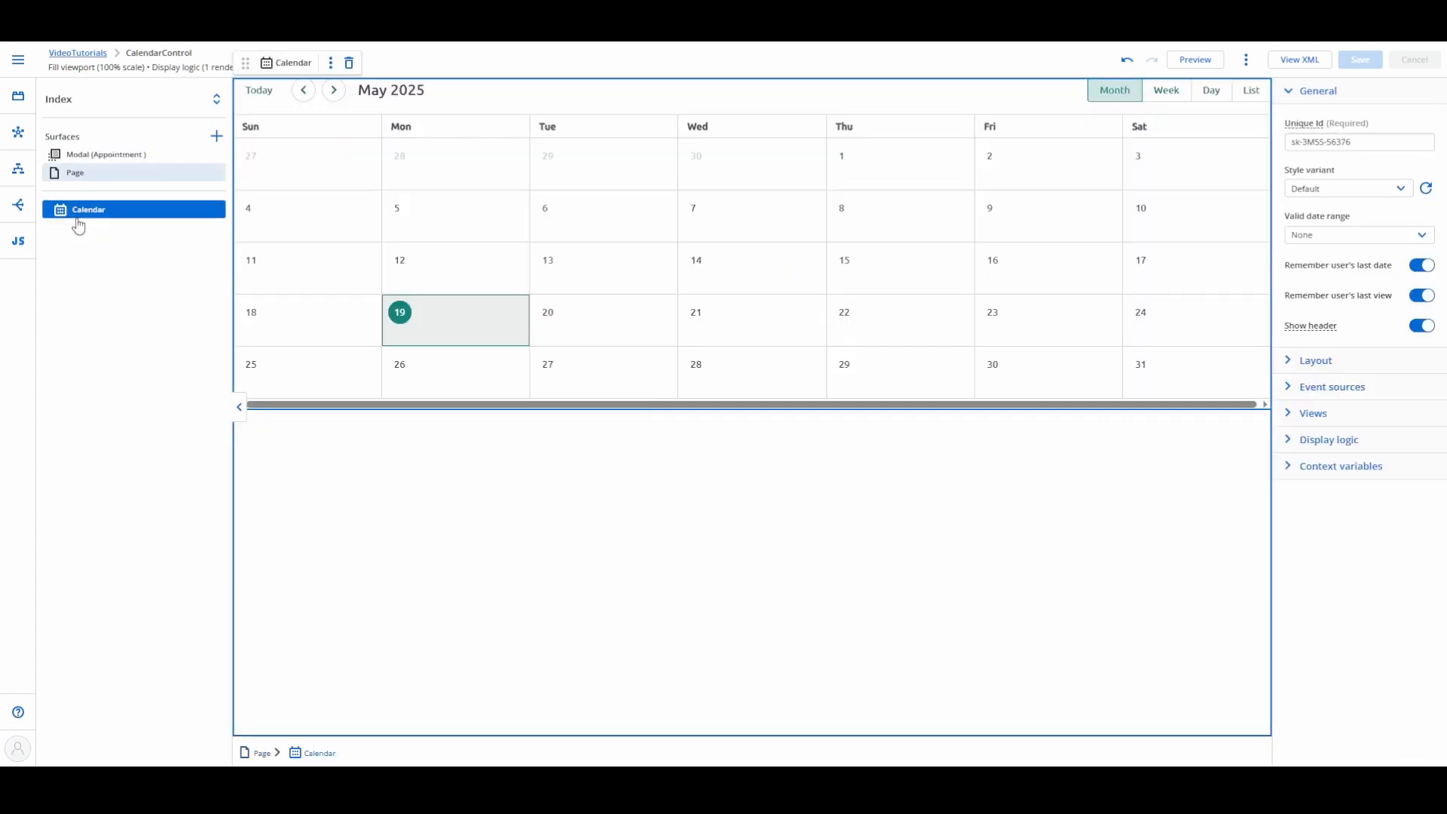
left_click(1285, 395)
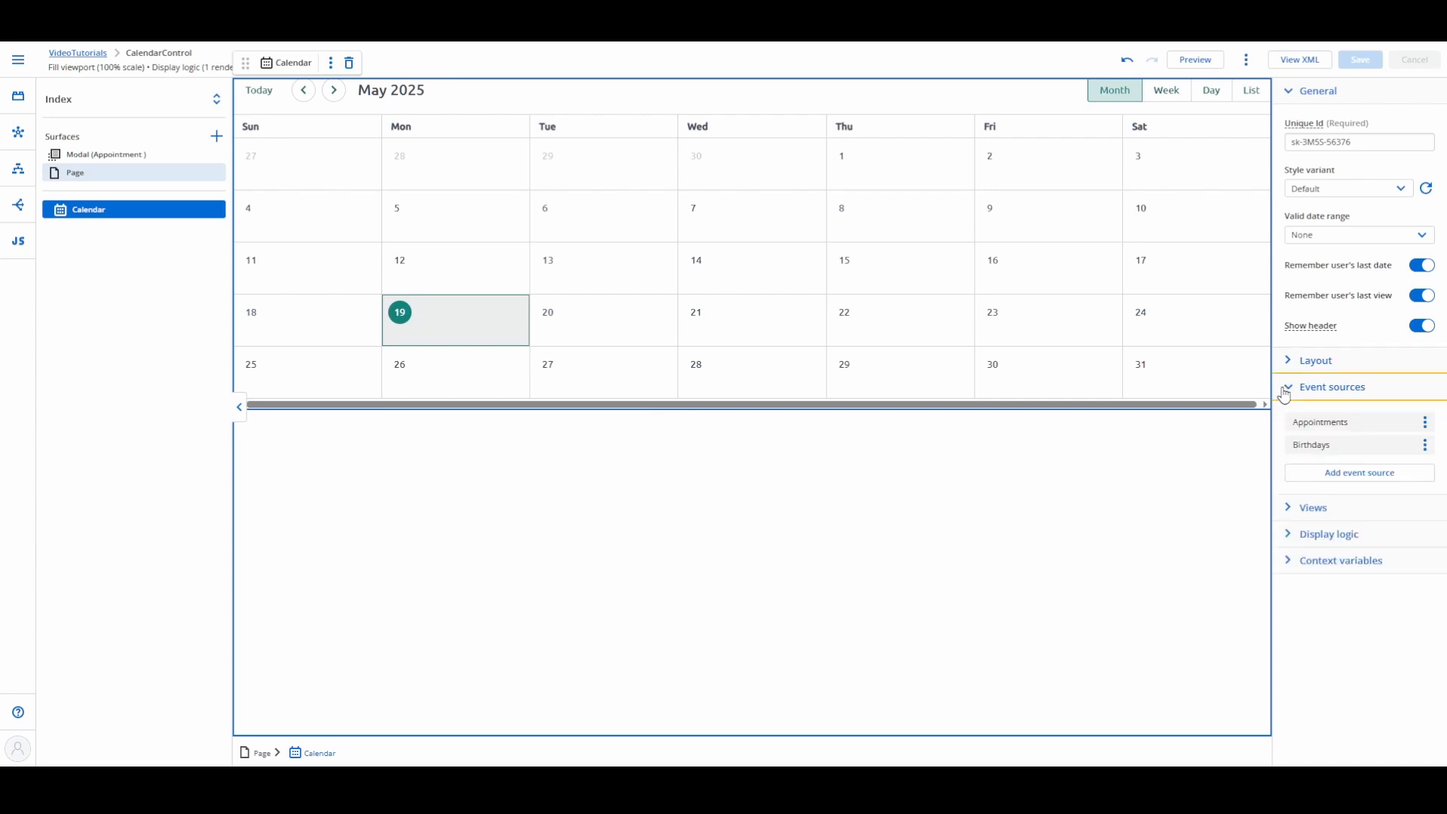
left_click(1330, 423)
scroll(1172, 584, "down", 2)
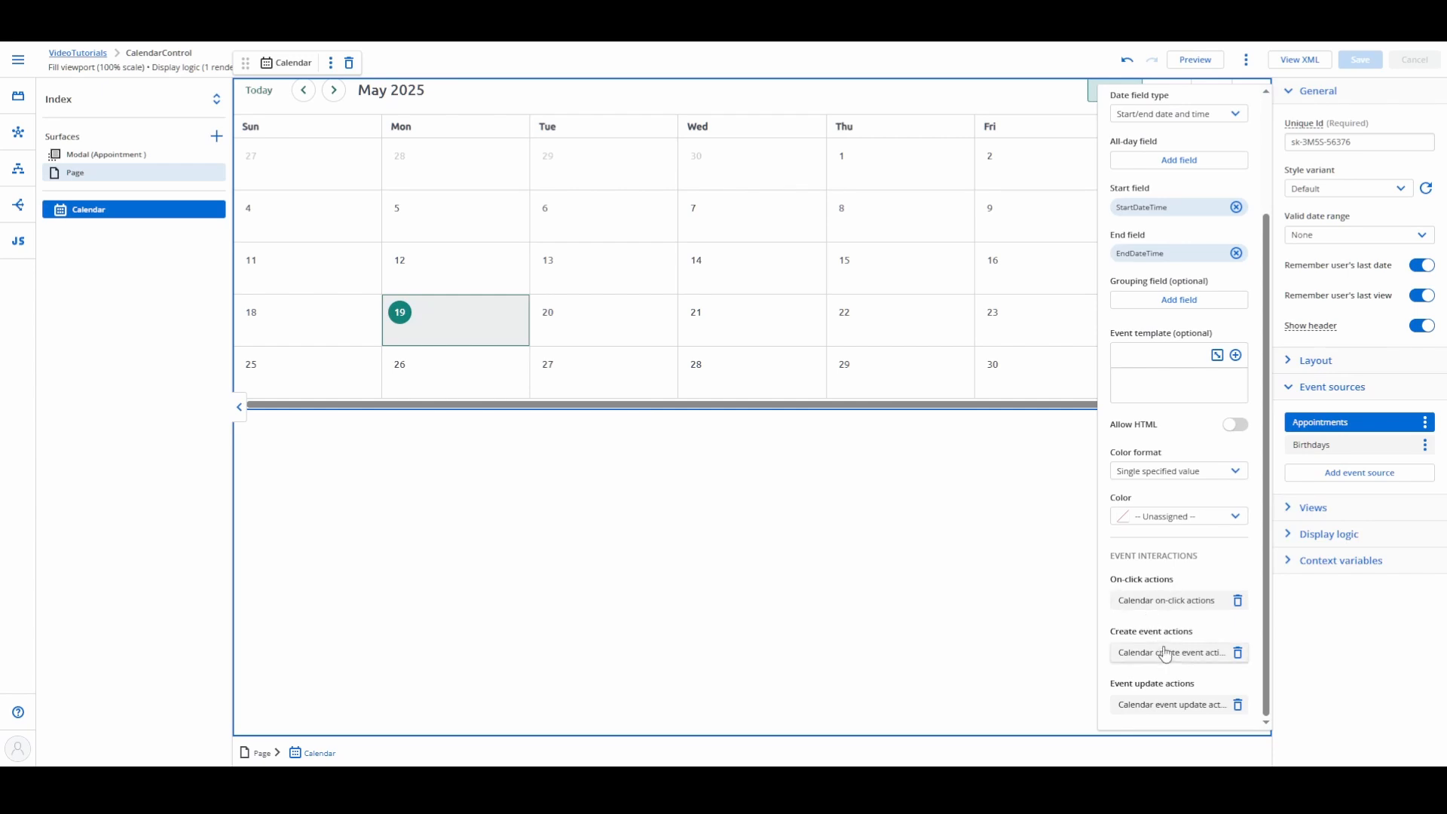
left_click(1149, 603)
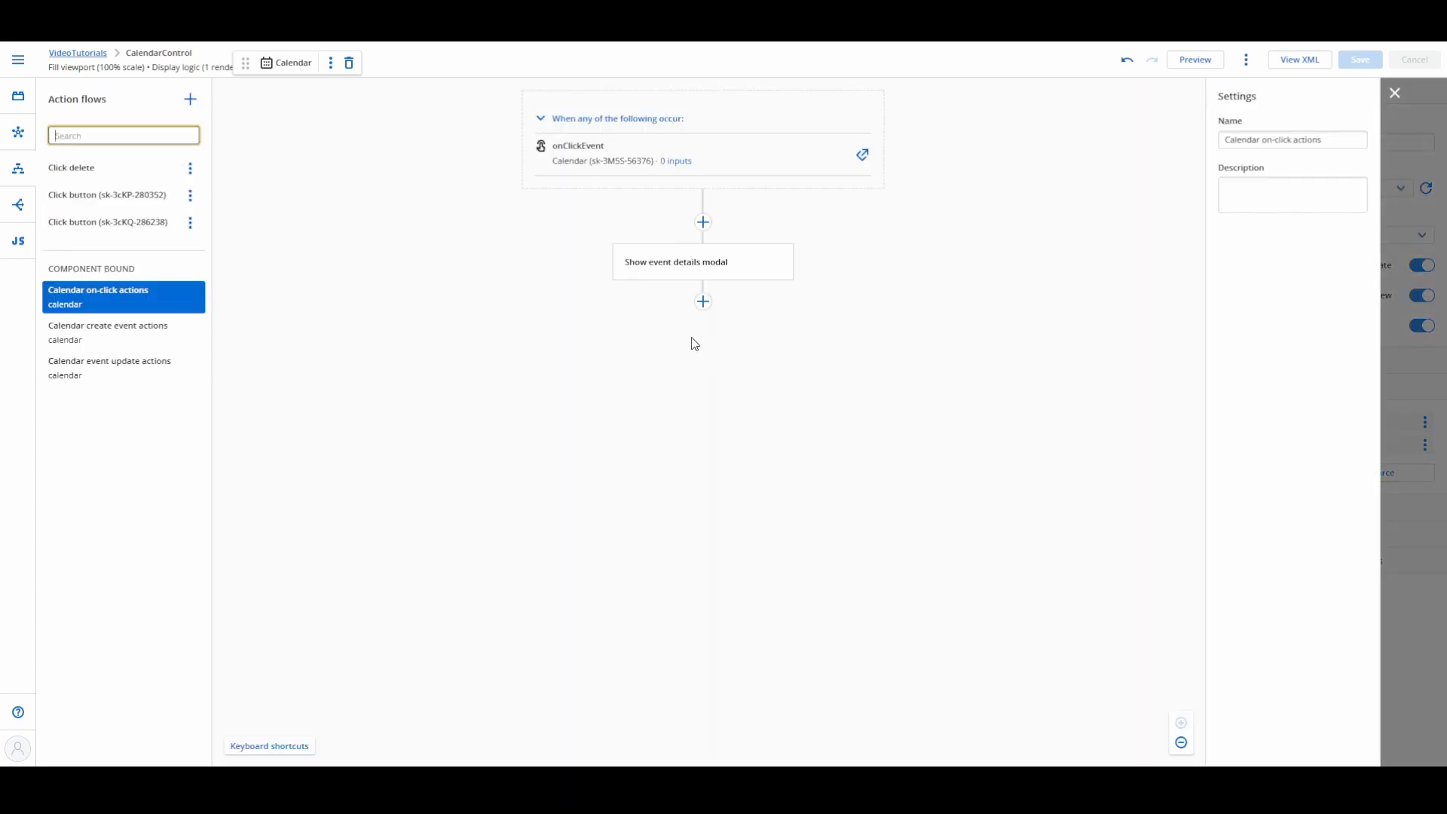
Step: Add a Show modal action for the Appointment modal to the on-click flow, and skip the Show event details modal action
left_click(703, 302)
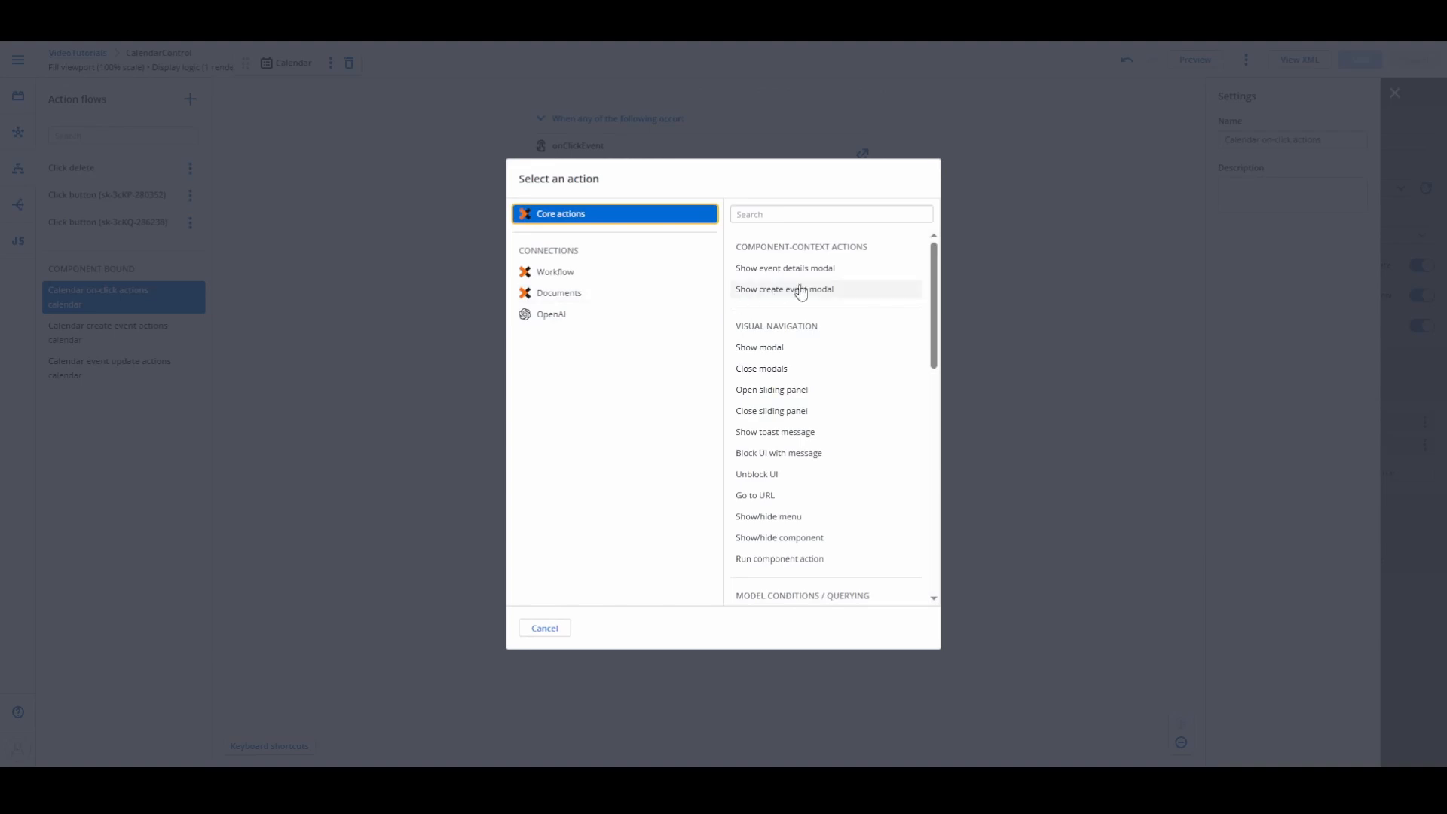
left_click(769, 348)
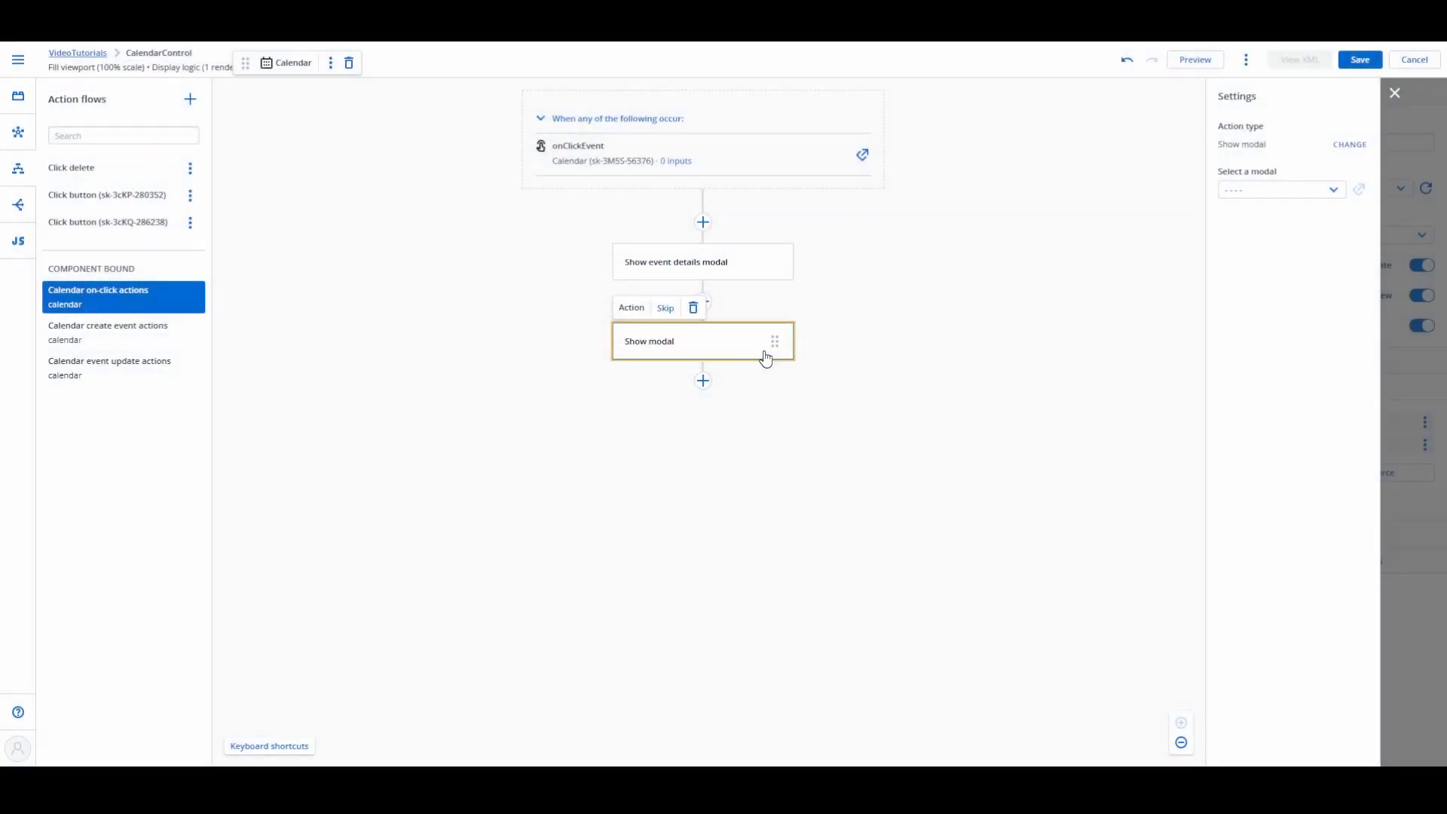
left_click(1264, 190)
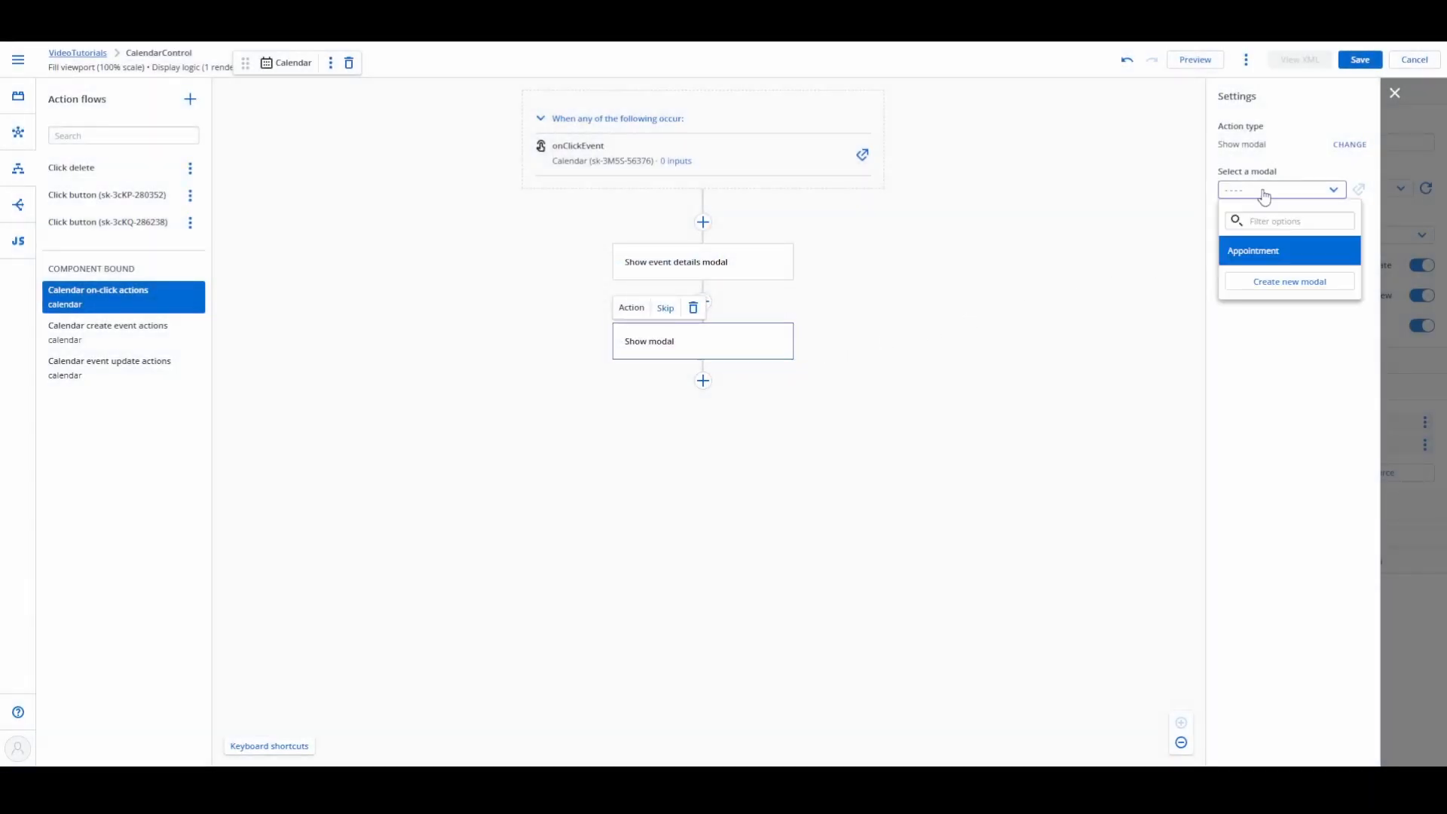
left_click(1265, 257)
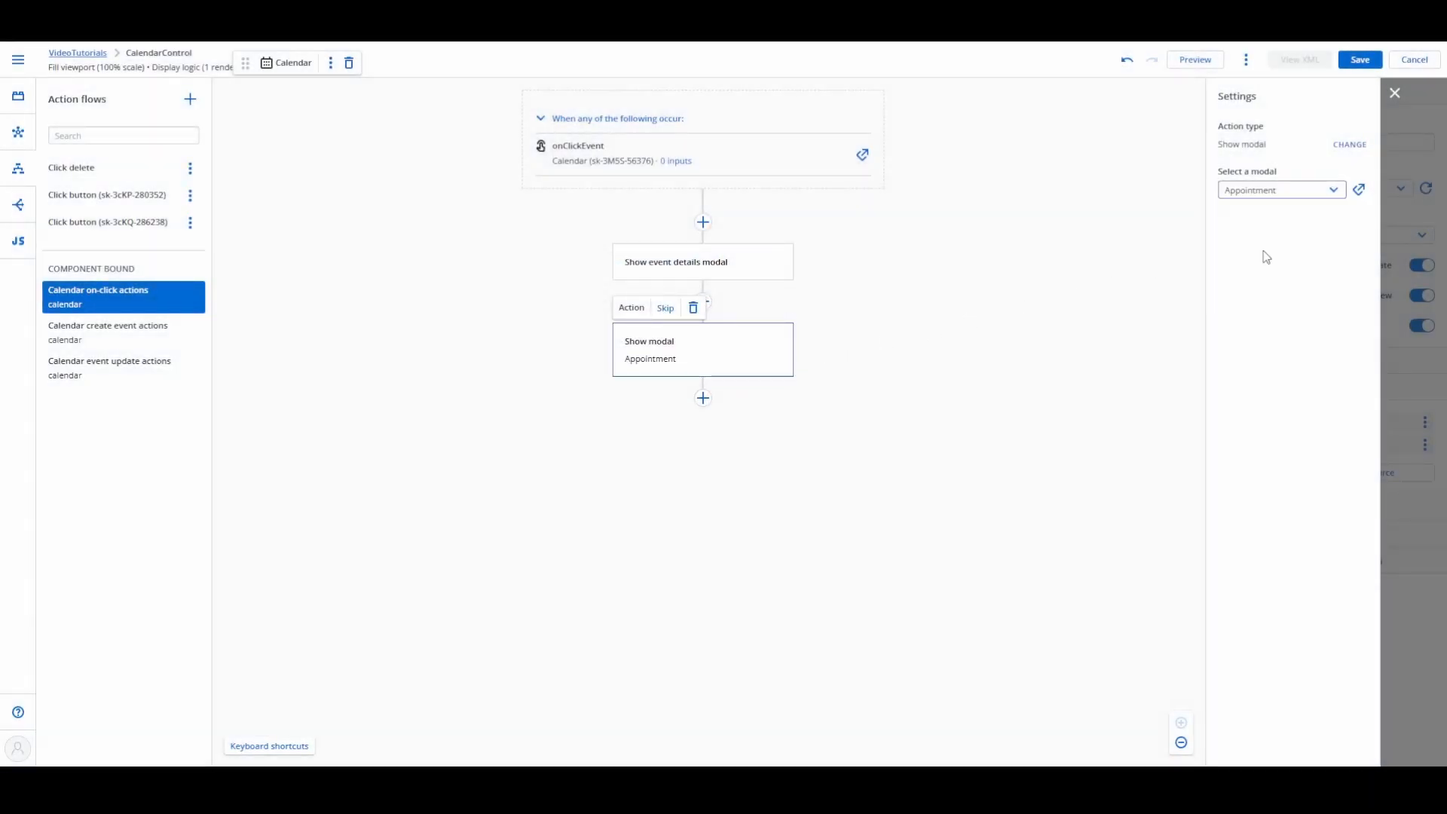
left_click(673, 263)
left_click(667, 228)
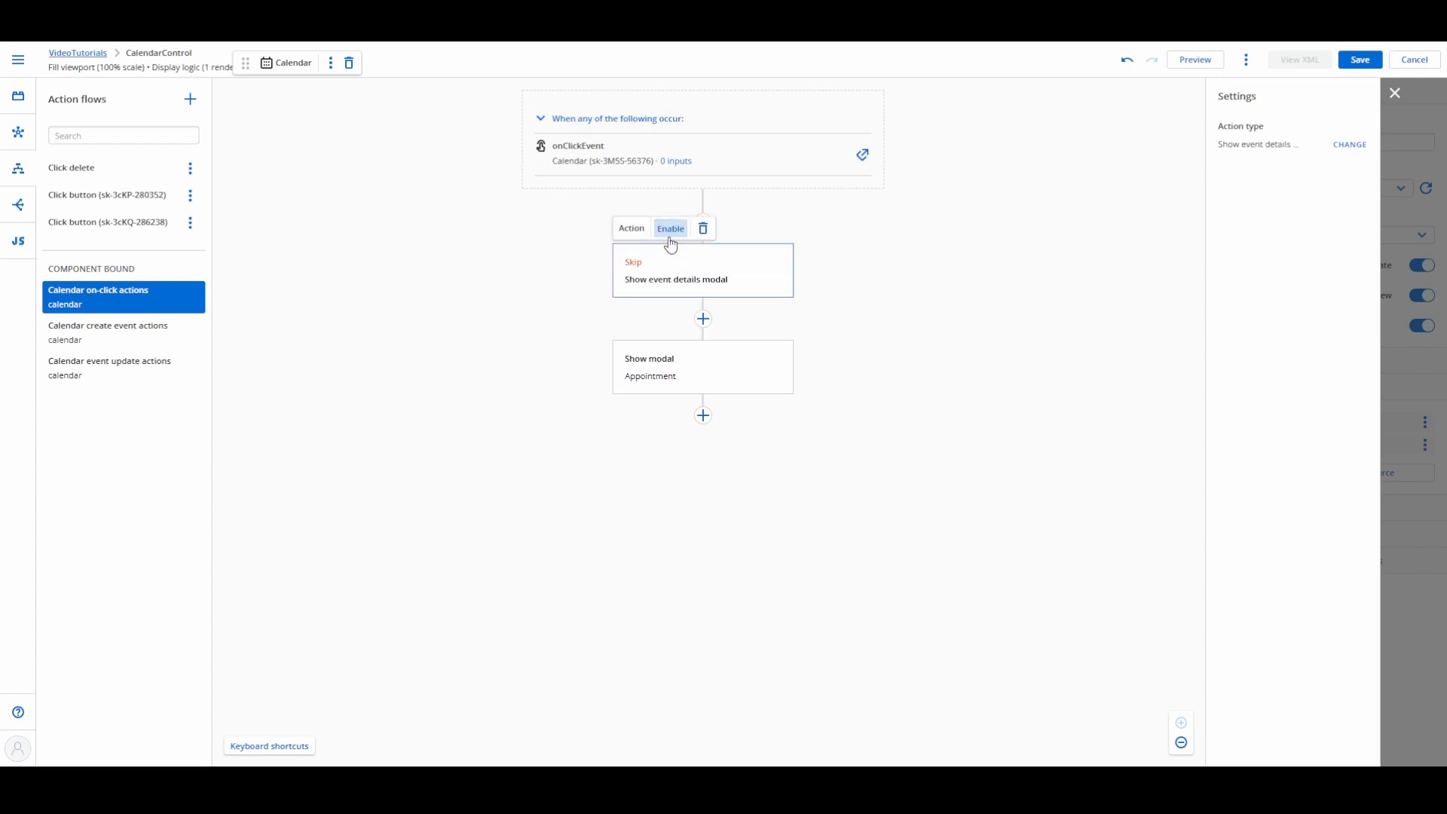
left_click(1395, 95)
Step: Add a Create new rows action on the Appointments model at the start of the event source's create event flow
left_click(1346, 424)
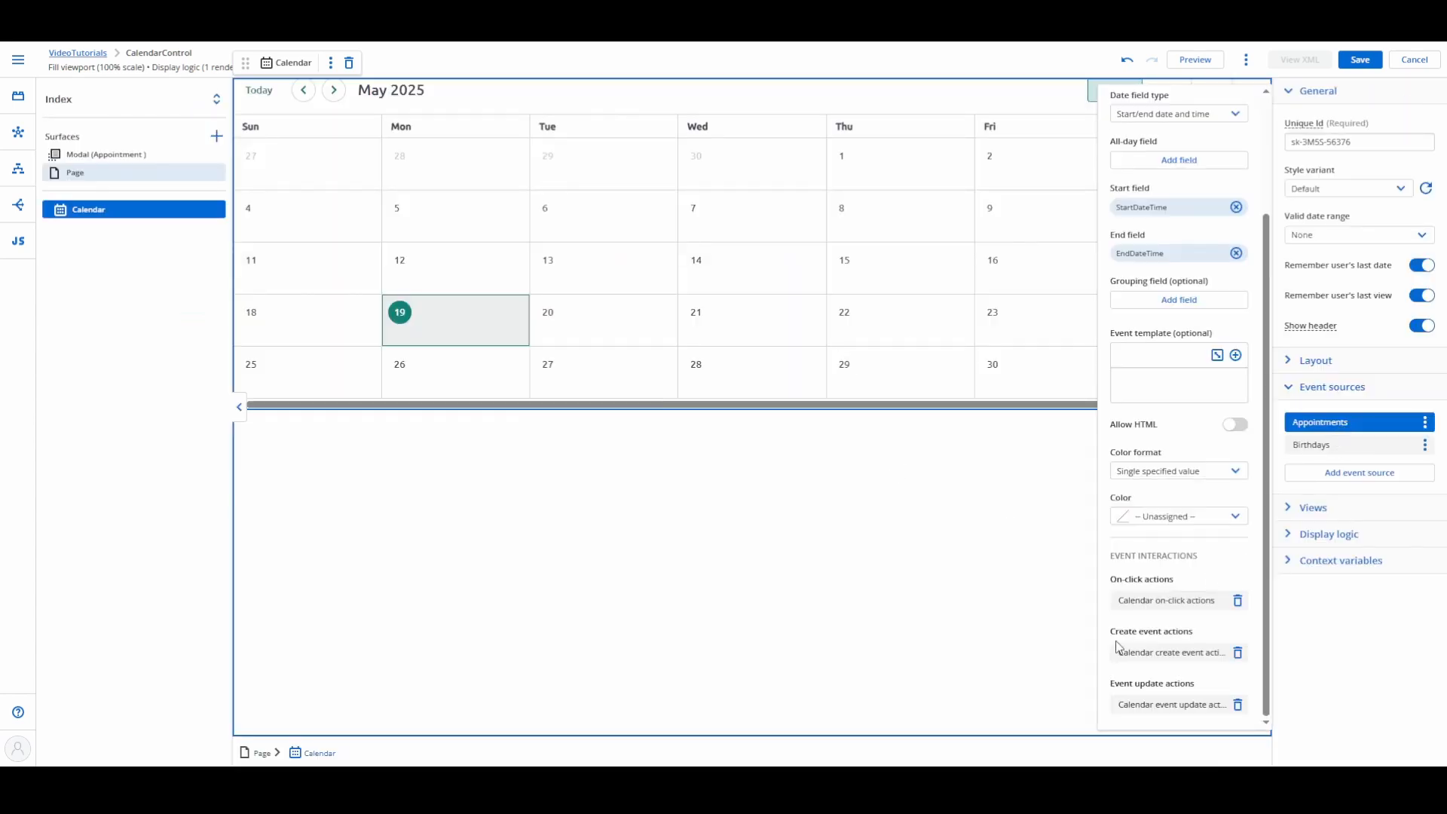
left_click(1168, 653)
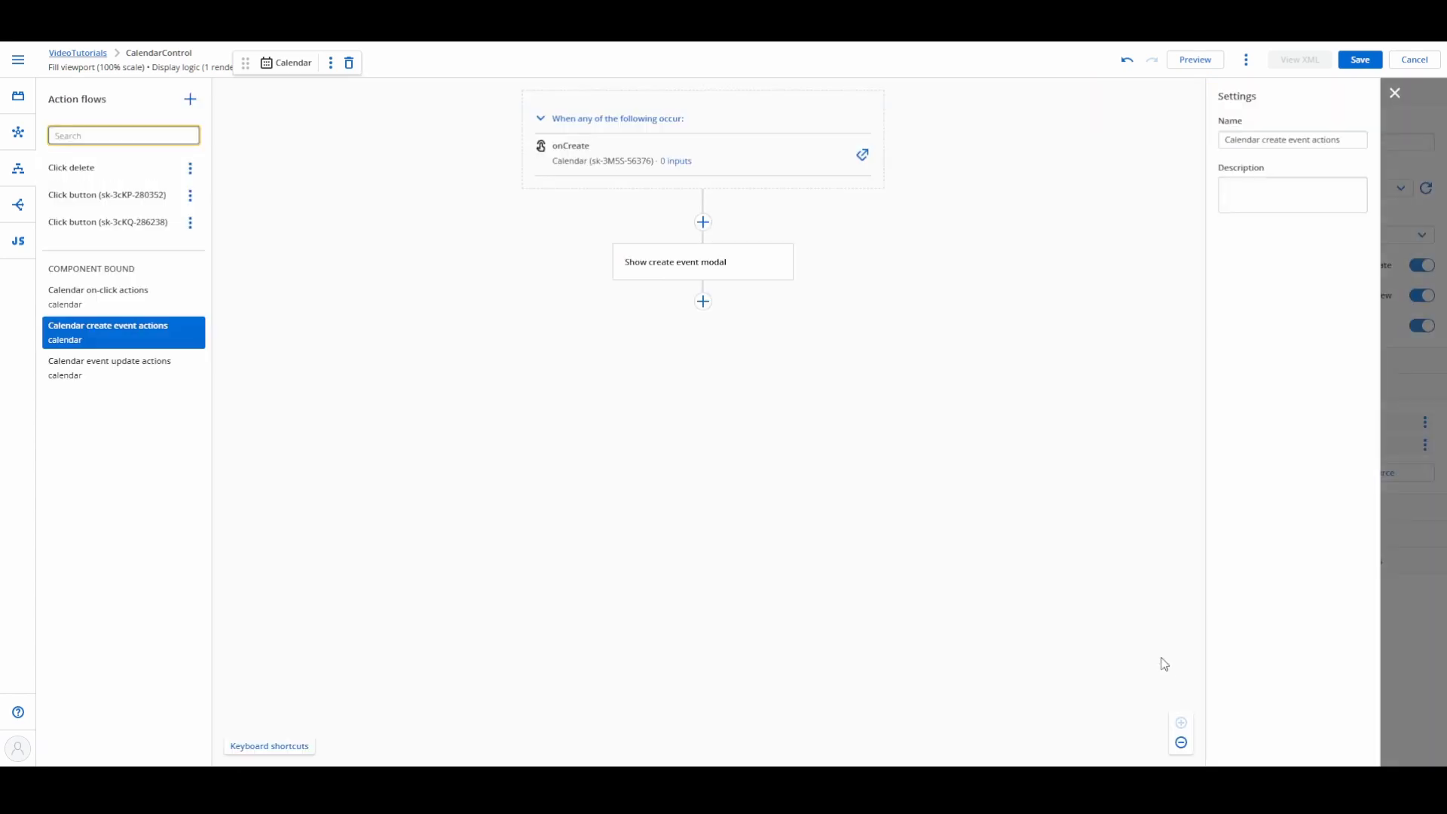
left_click(703, 222)
scroll(814, 410, "down", 5)
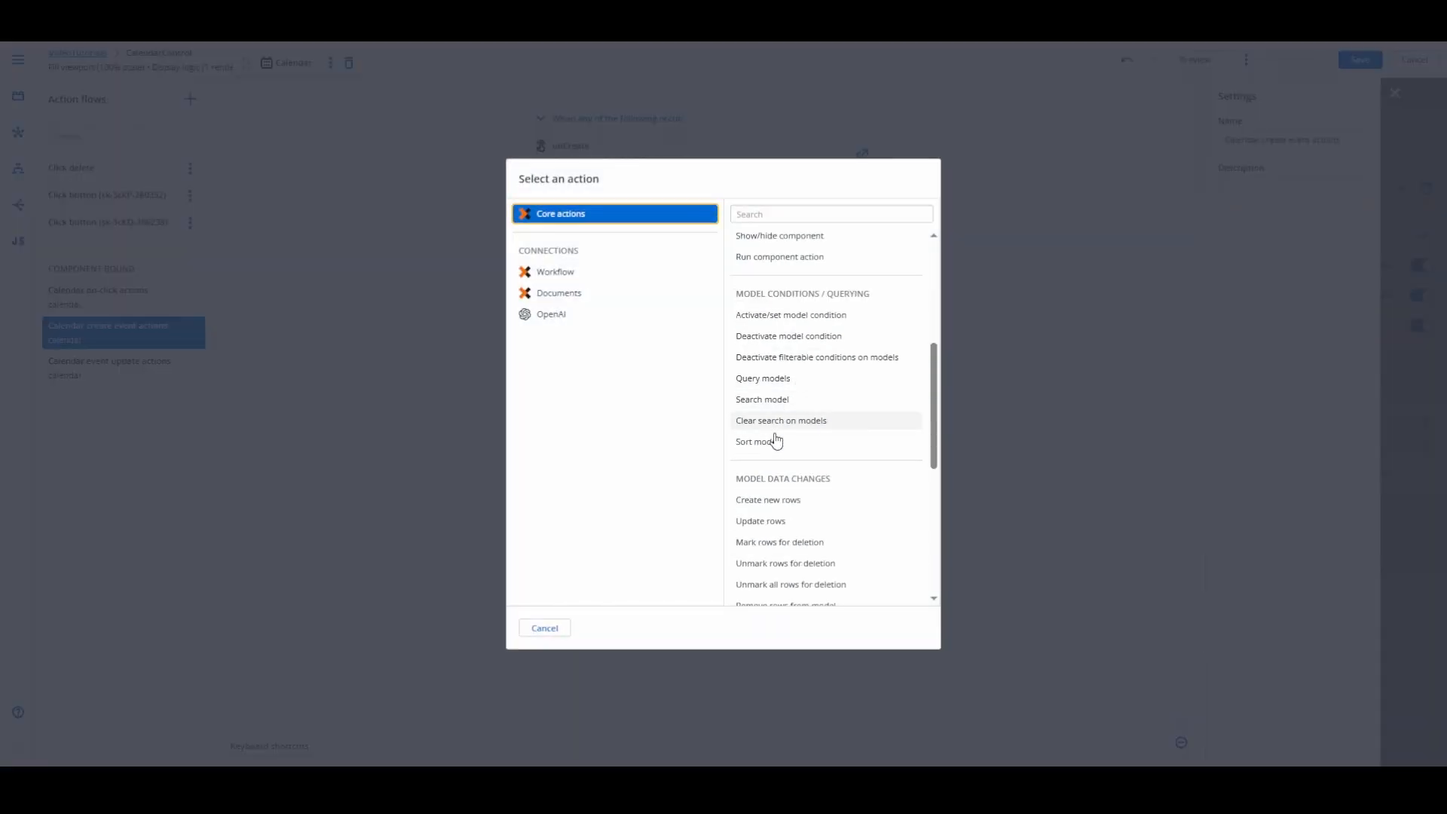
left_click(791, 502)
left_click(1256, 194)
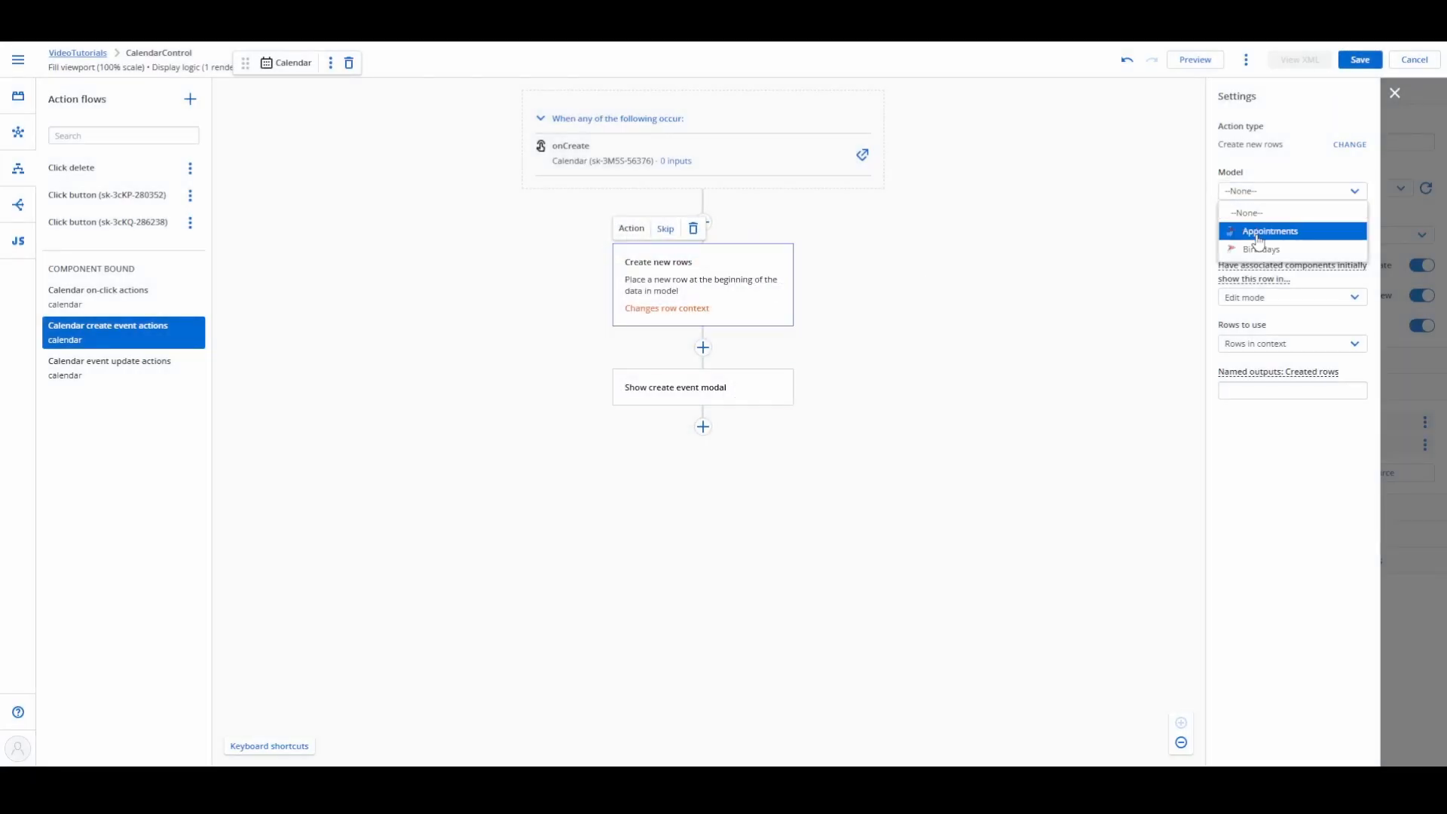
left_click(1271, 231)
Step: Add a Show modal action for the Appointment modal directly after the Create new rows action
left_click(689, 392)
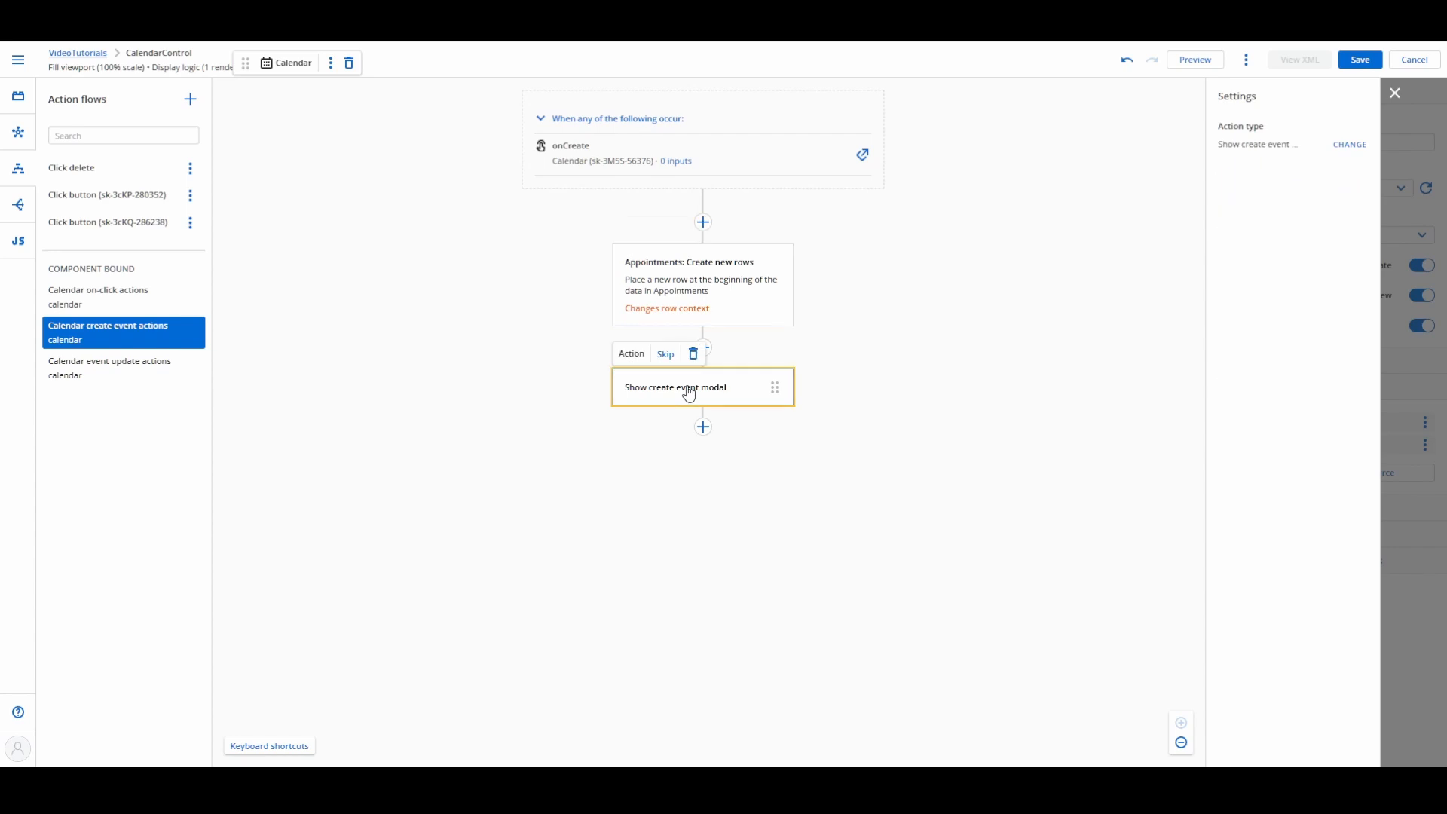
left_click(705, 350)
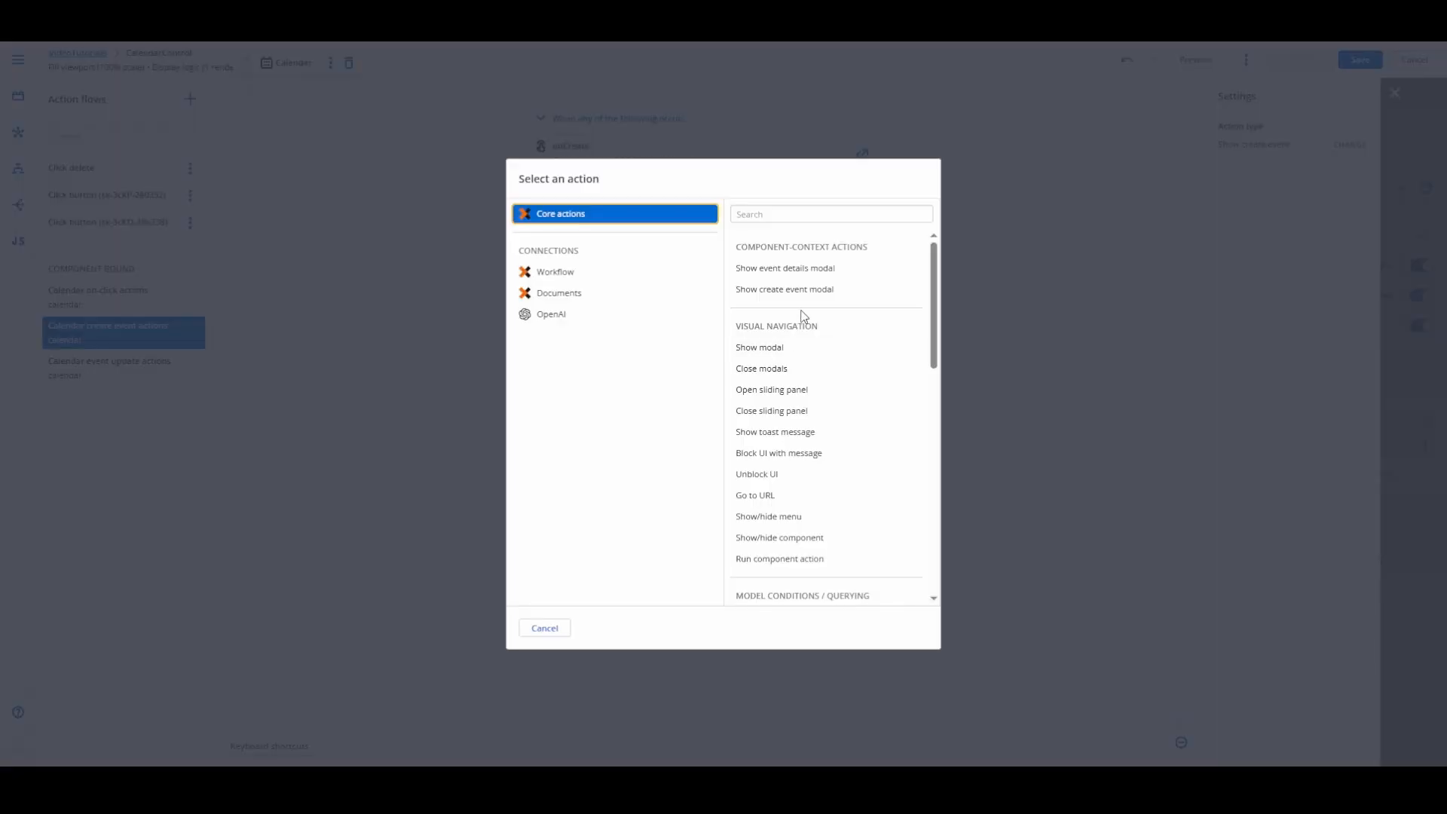
left_click(777, 352)
left_click(1281, 190)
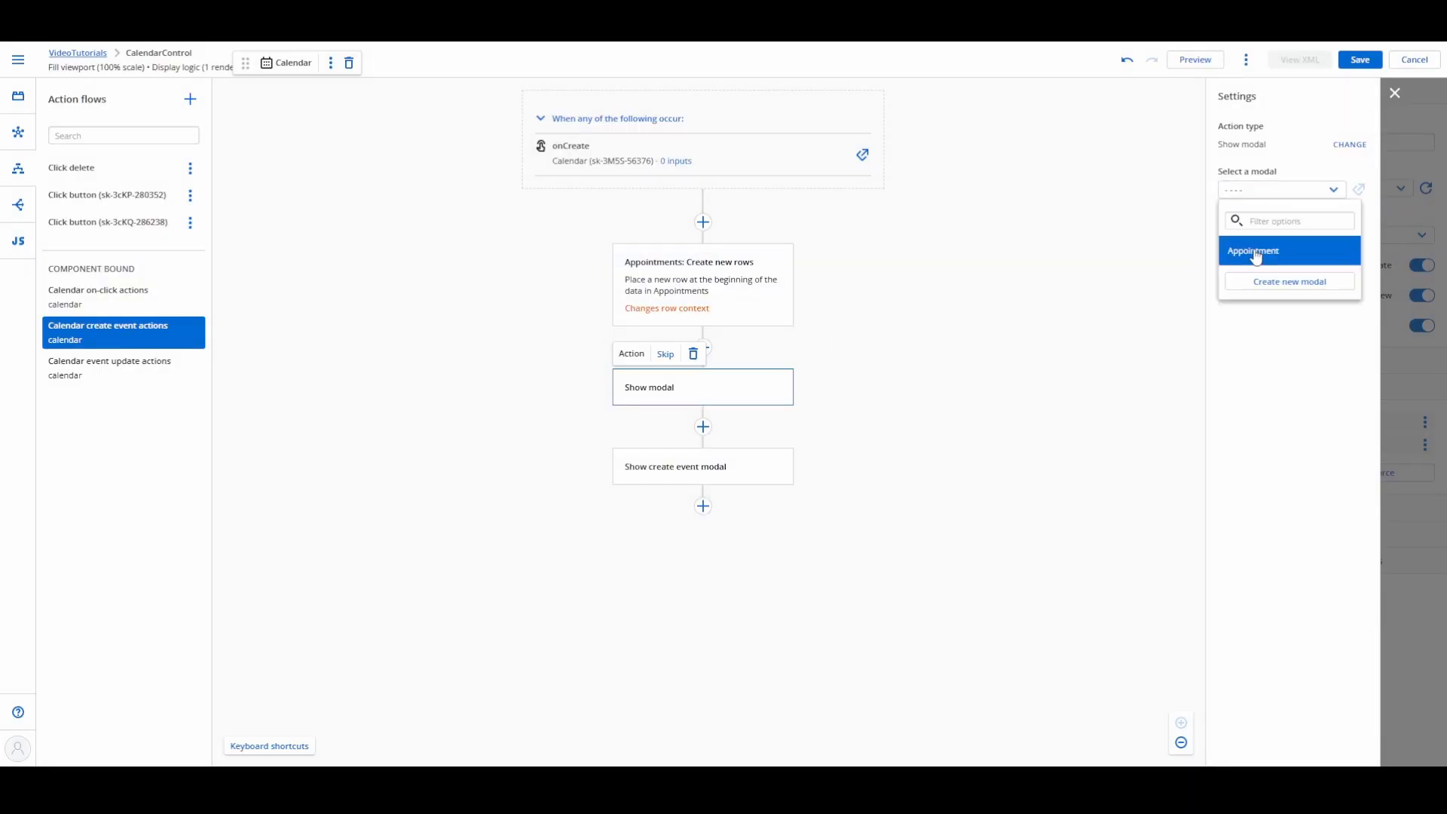
left_click(1256, 254)
Step: Skip the Show create event modal action in the create event flow, then save the page and leave the flow editor
left_click(709, 486)
left_click(665, 450)
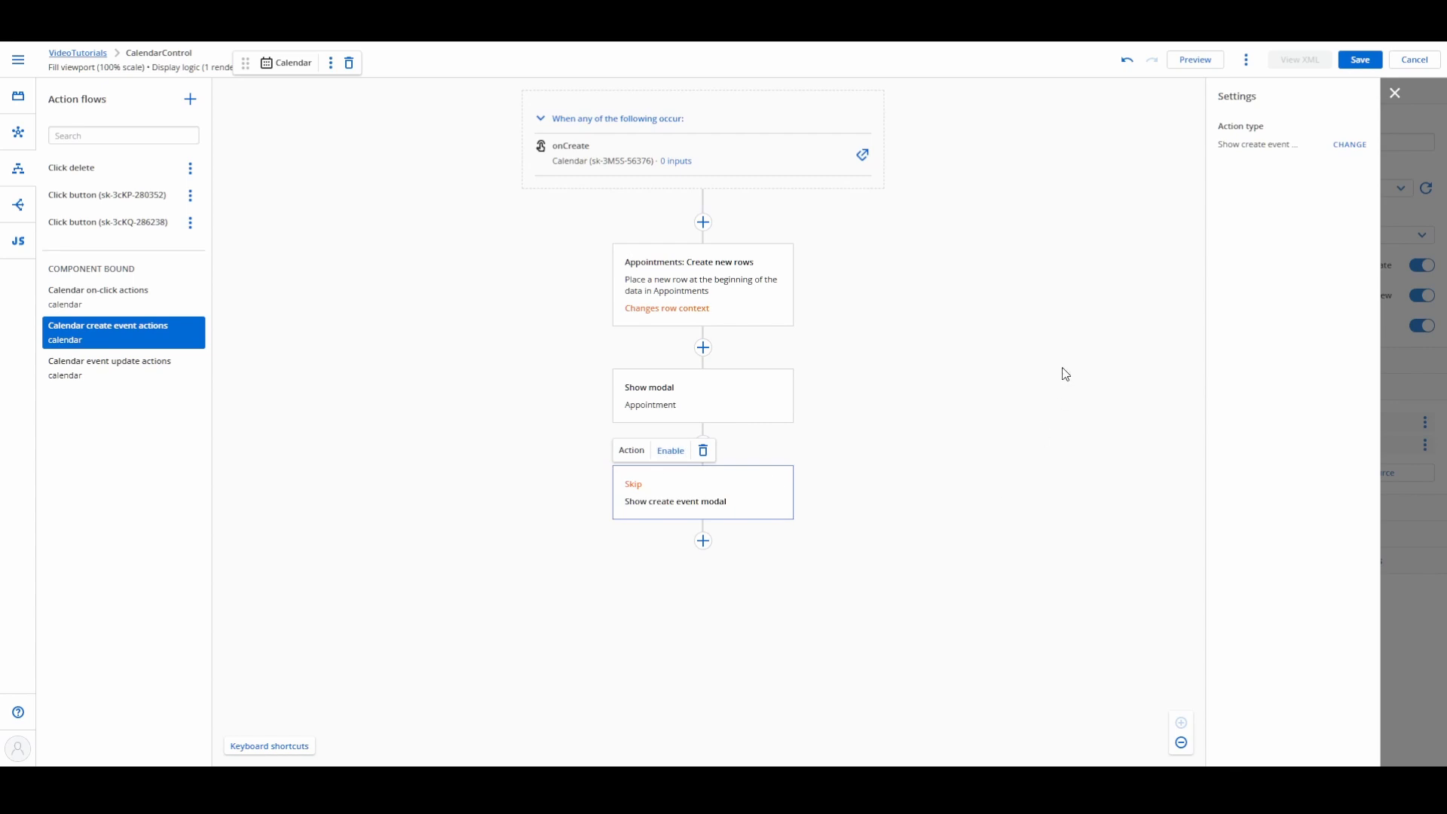
left_click(1347, 68)
left_click(1395, 93)
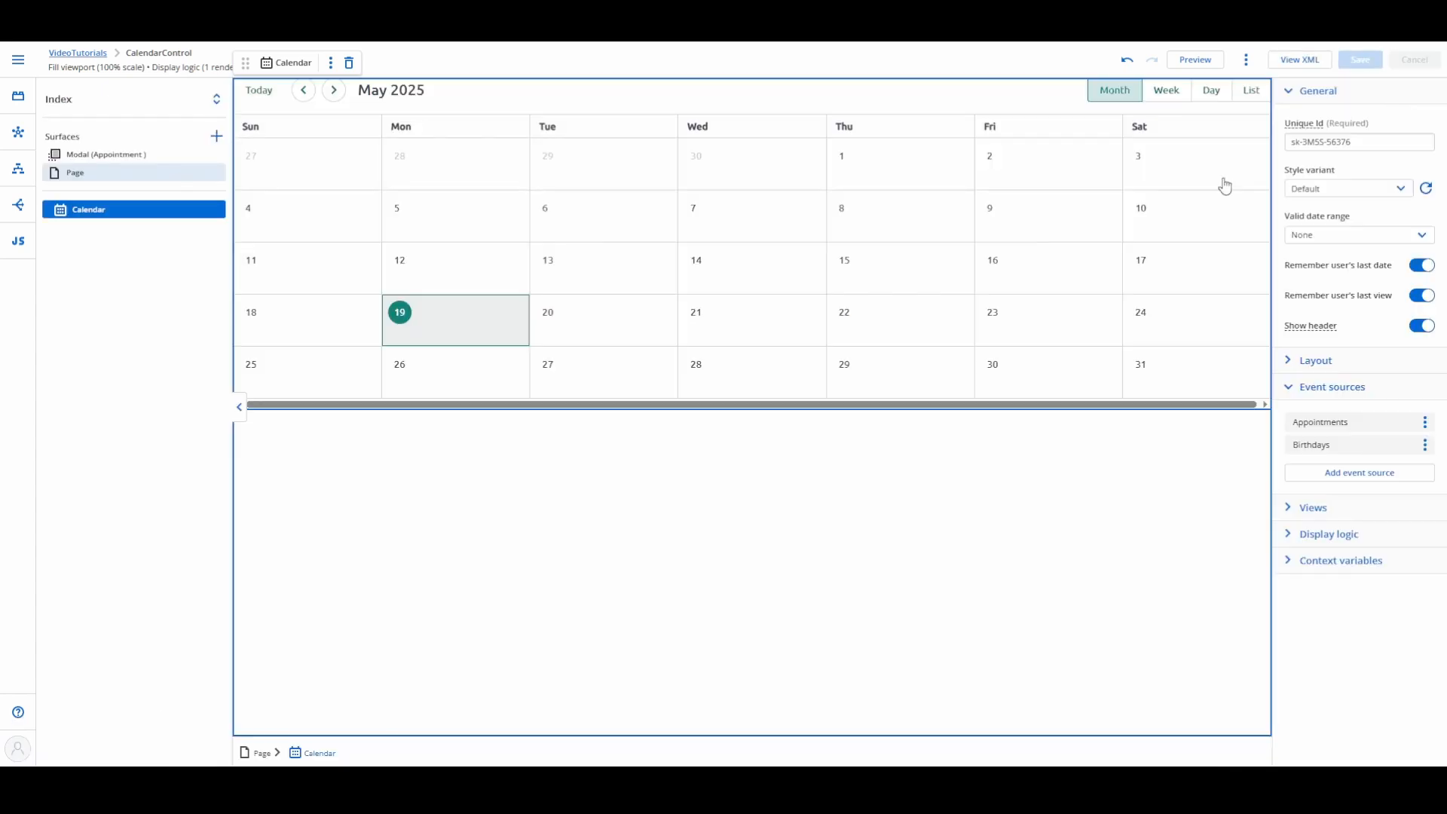
Step: Open the Create new rows action in the create event flow of the calendar's Appointments event source
left_click(85, 214)
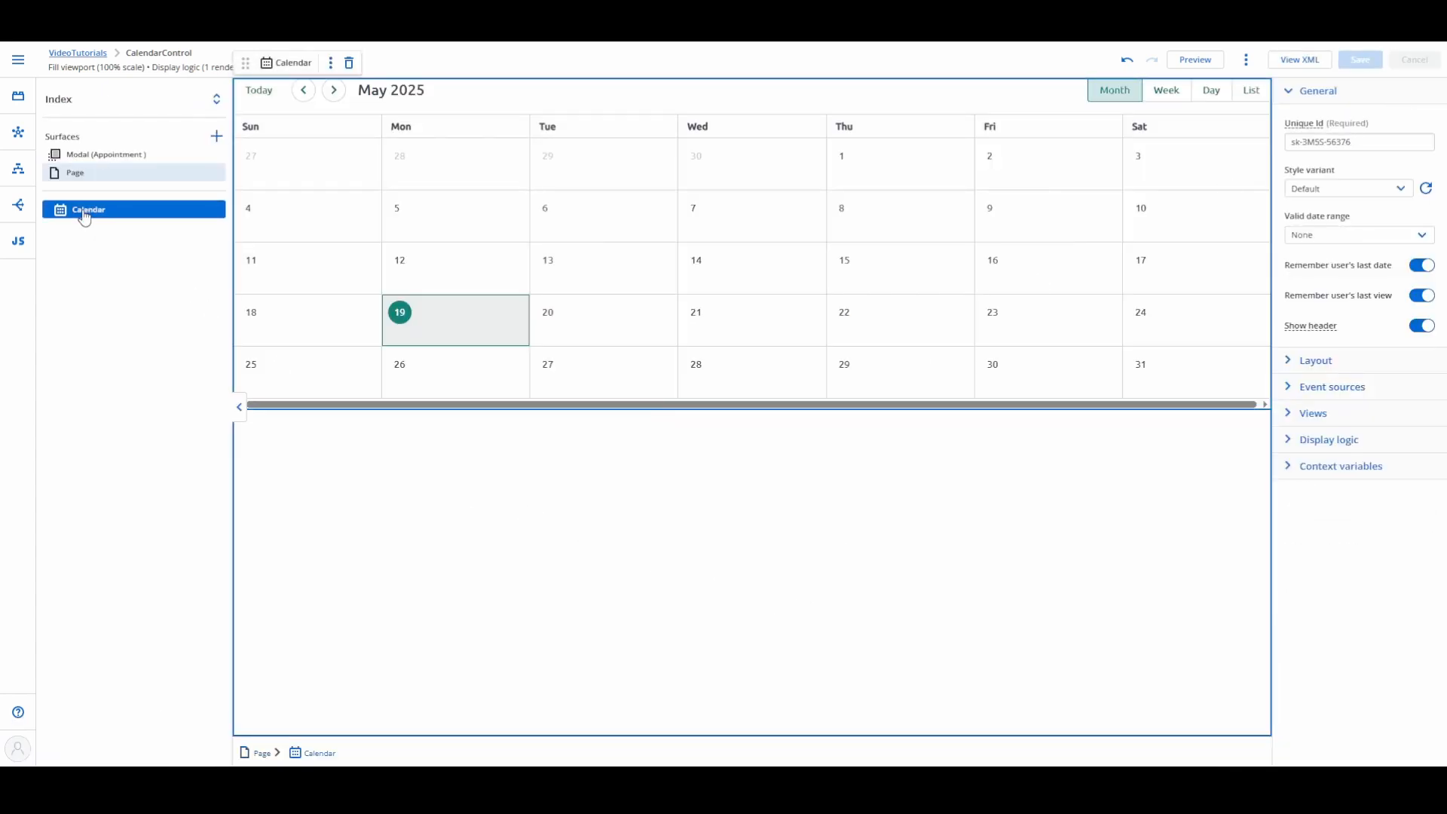
left_click(1288, 389)
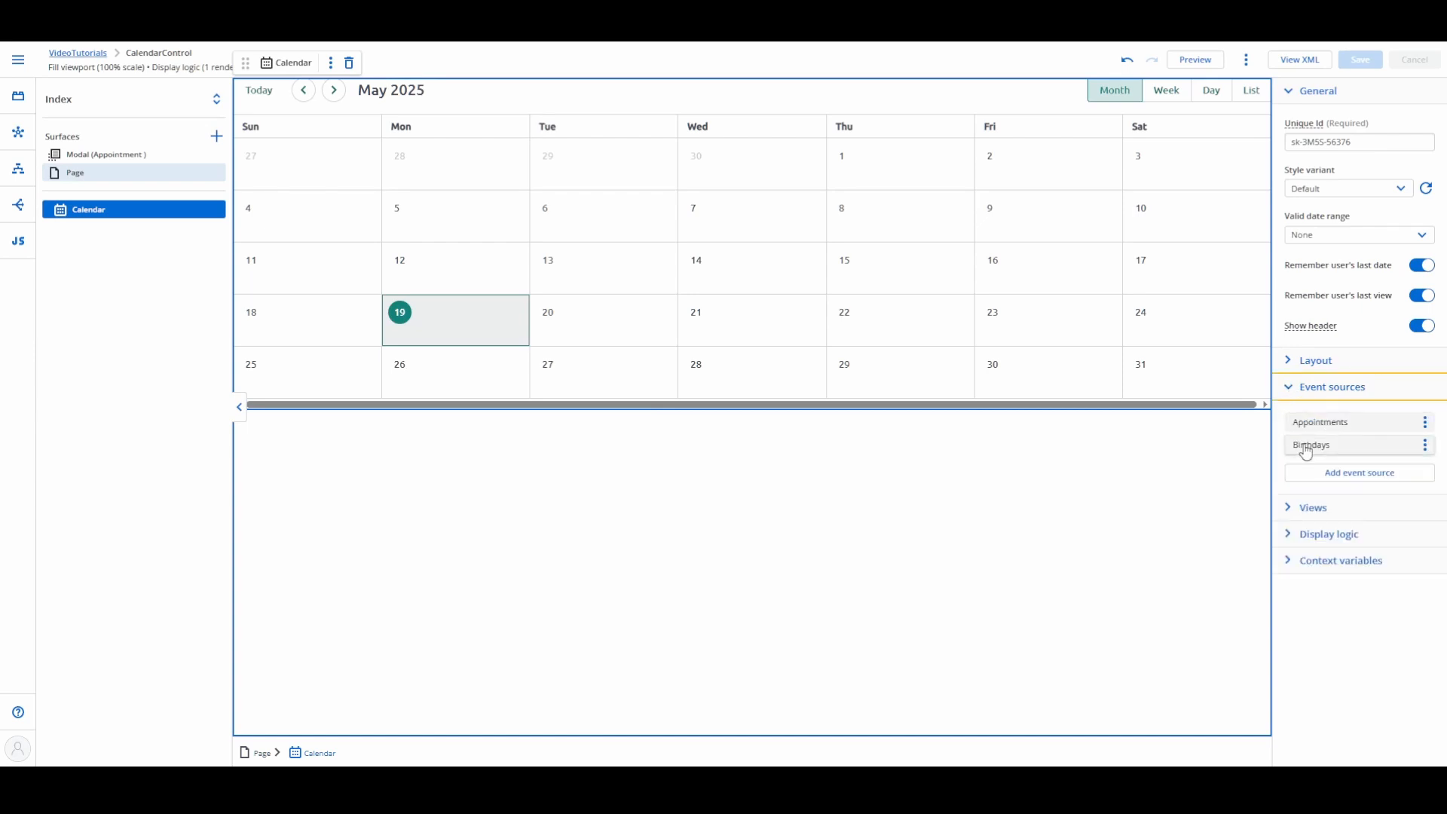
left_click(1325, 423)
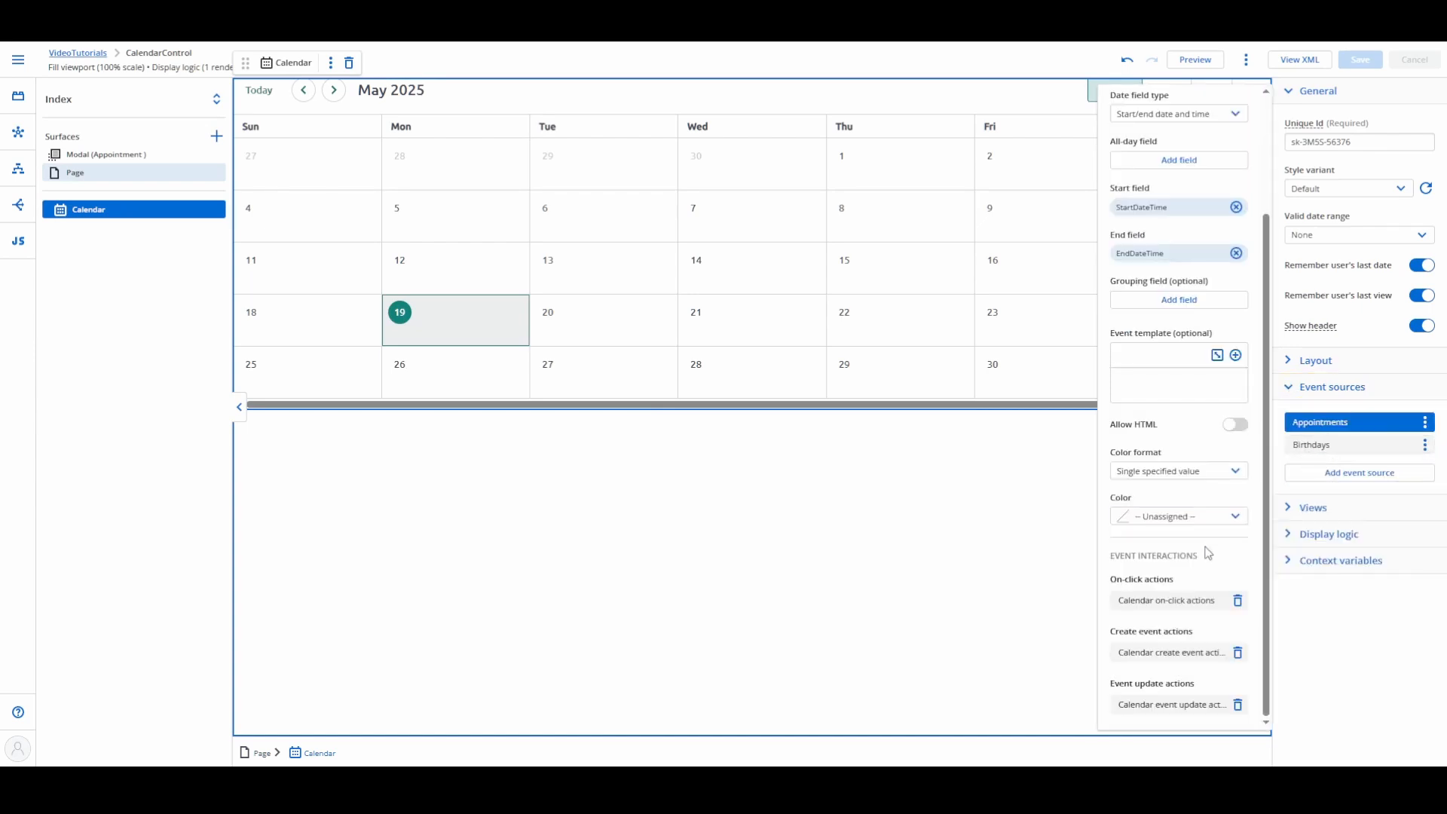
left_click(1165, 654)
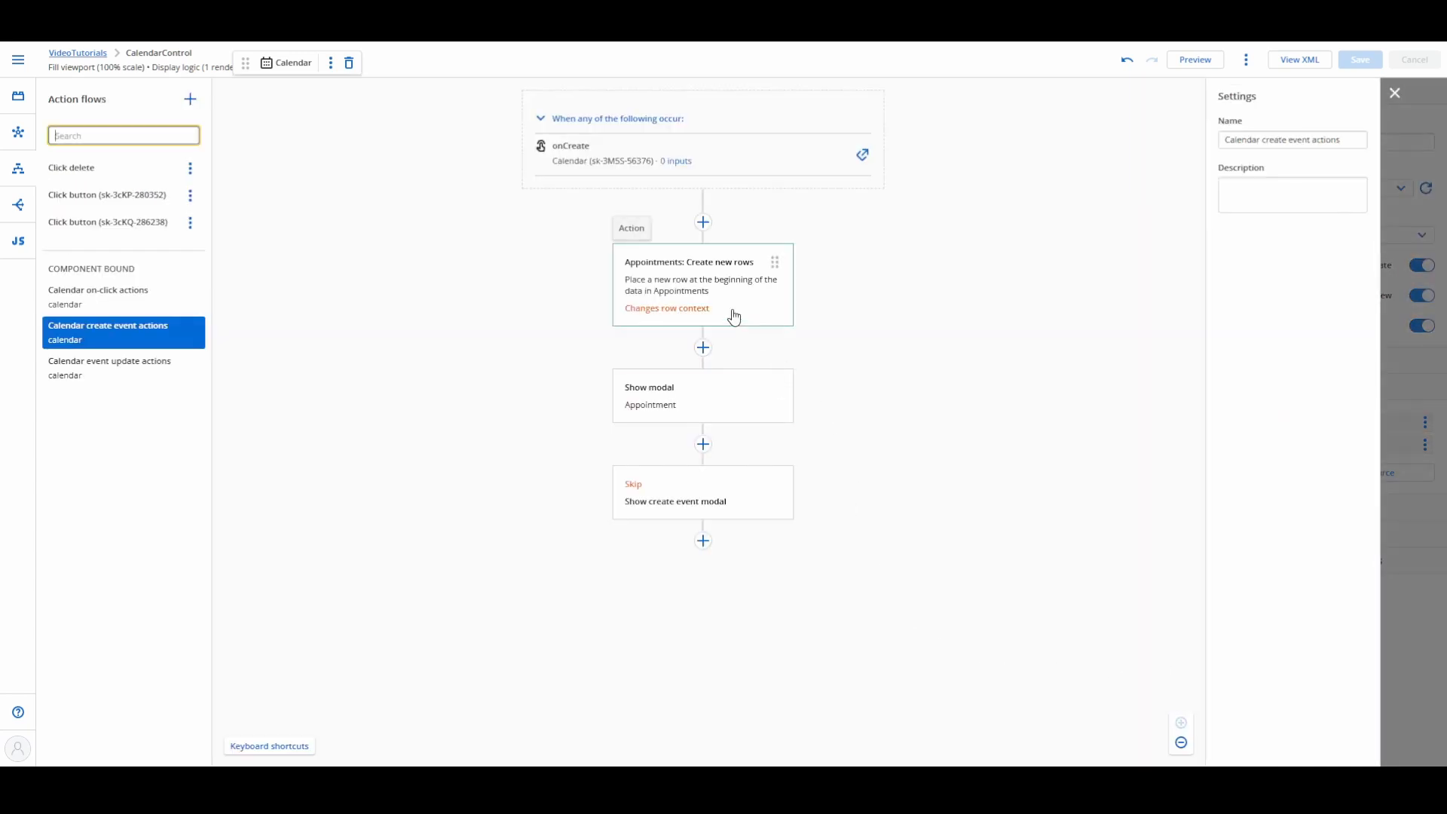
left_click(683, 286)
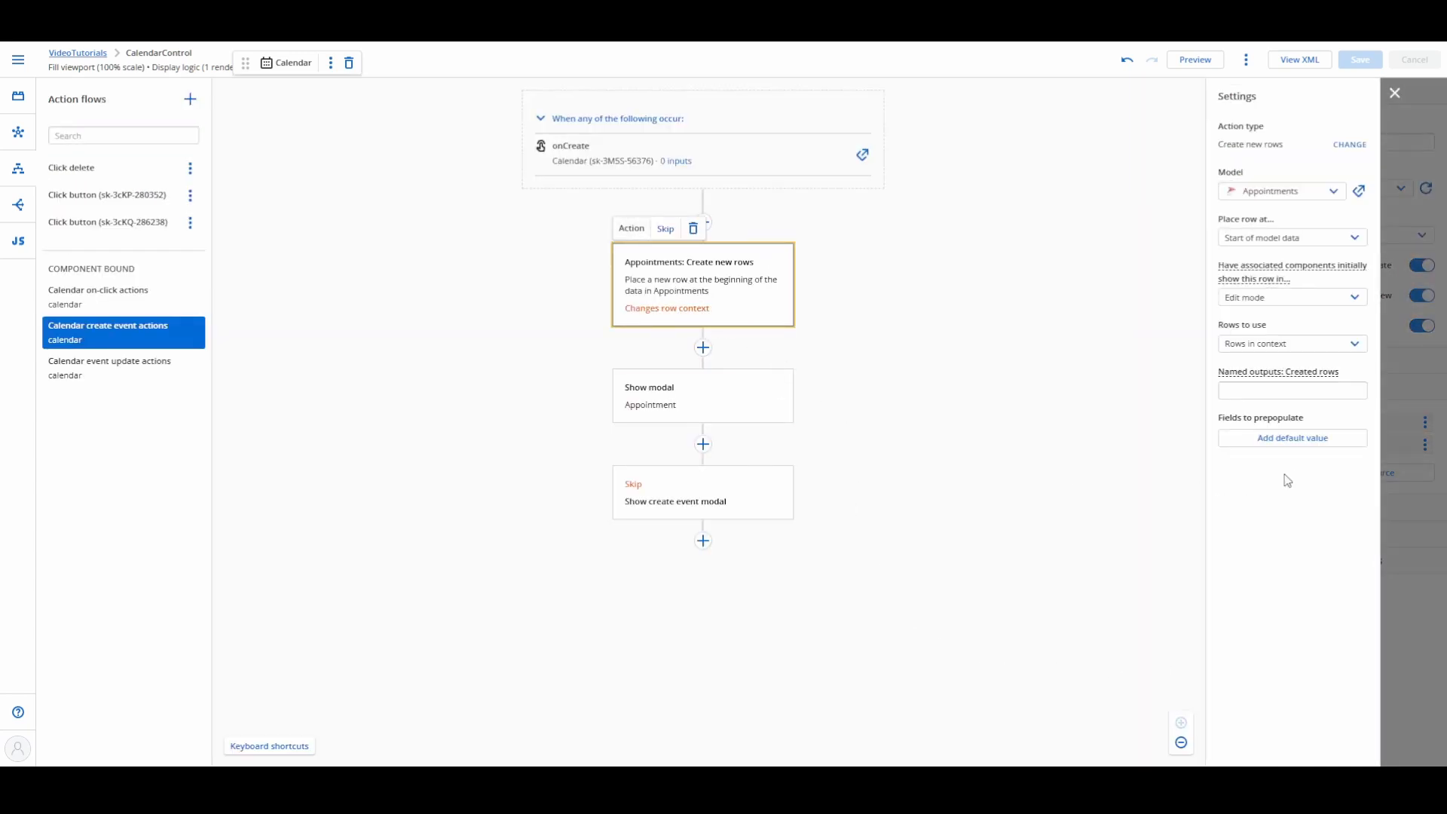
Step: Prepopulate the StartDateTime field of the new Appointments row with the result of the formula {{startDateTime}}
left_click(1293, 445)
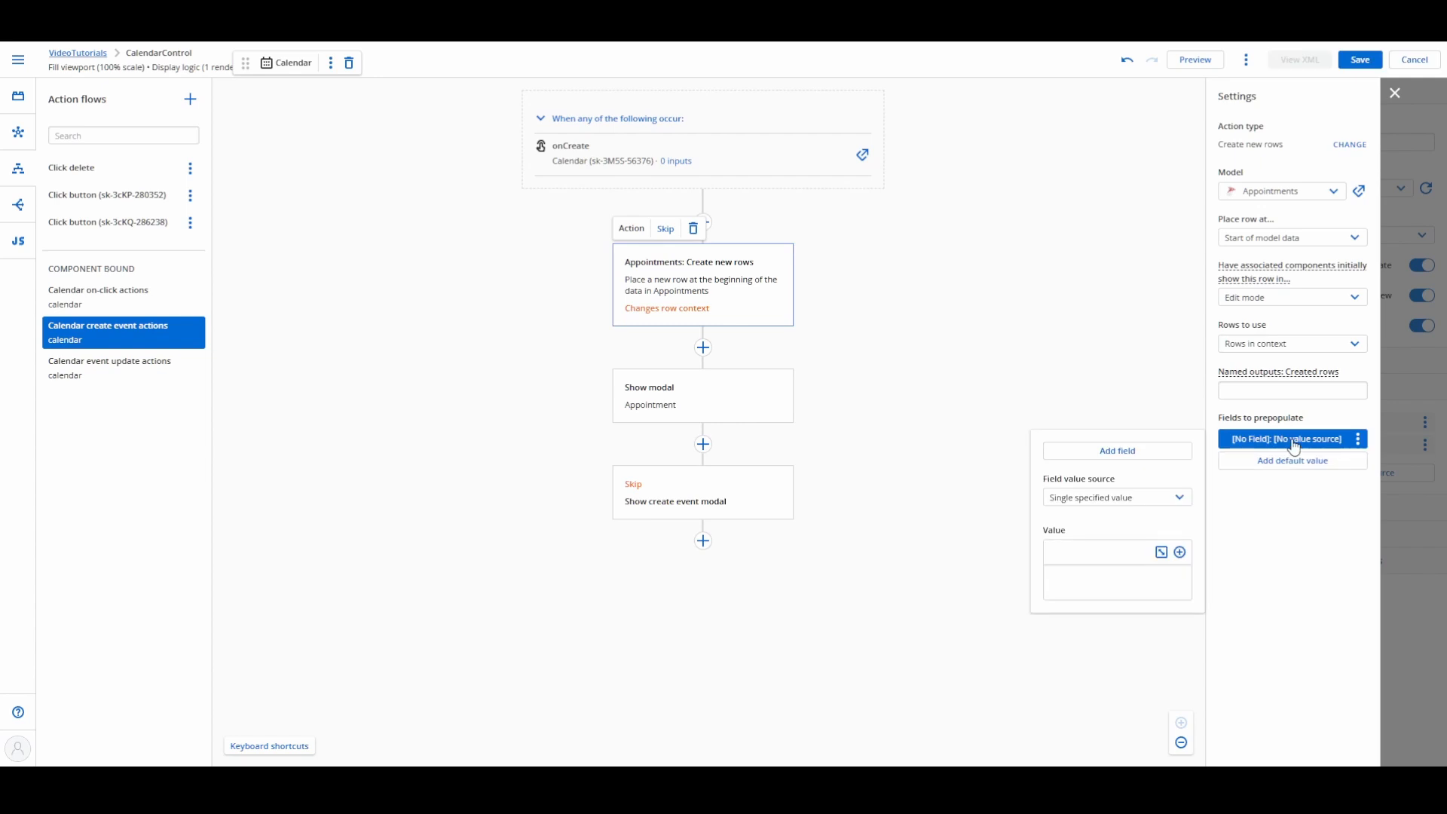
left_click(1101, 450)
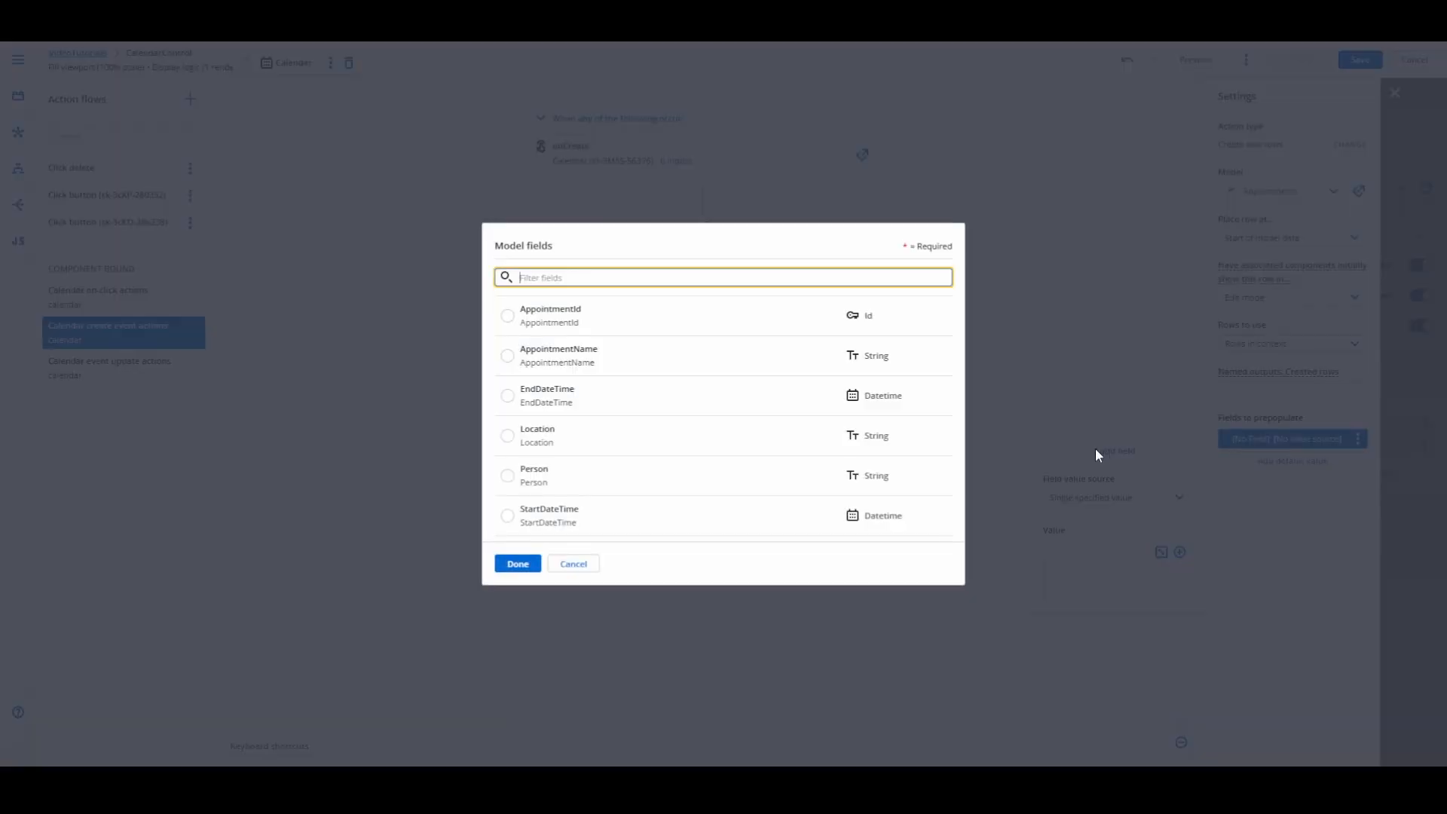
left_click(522, 515)
left_click(1169, 498)
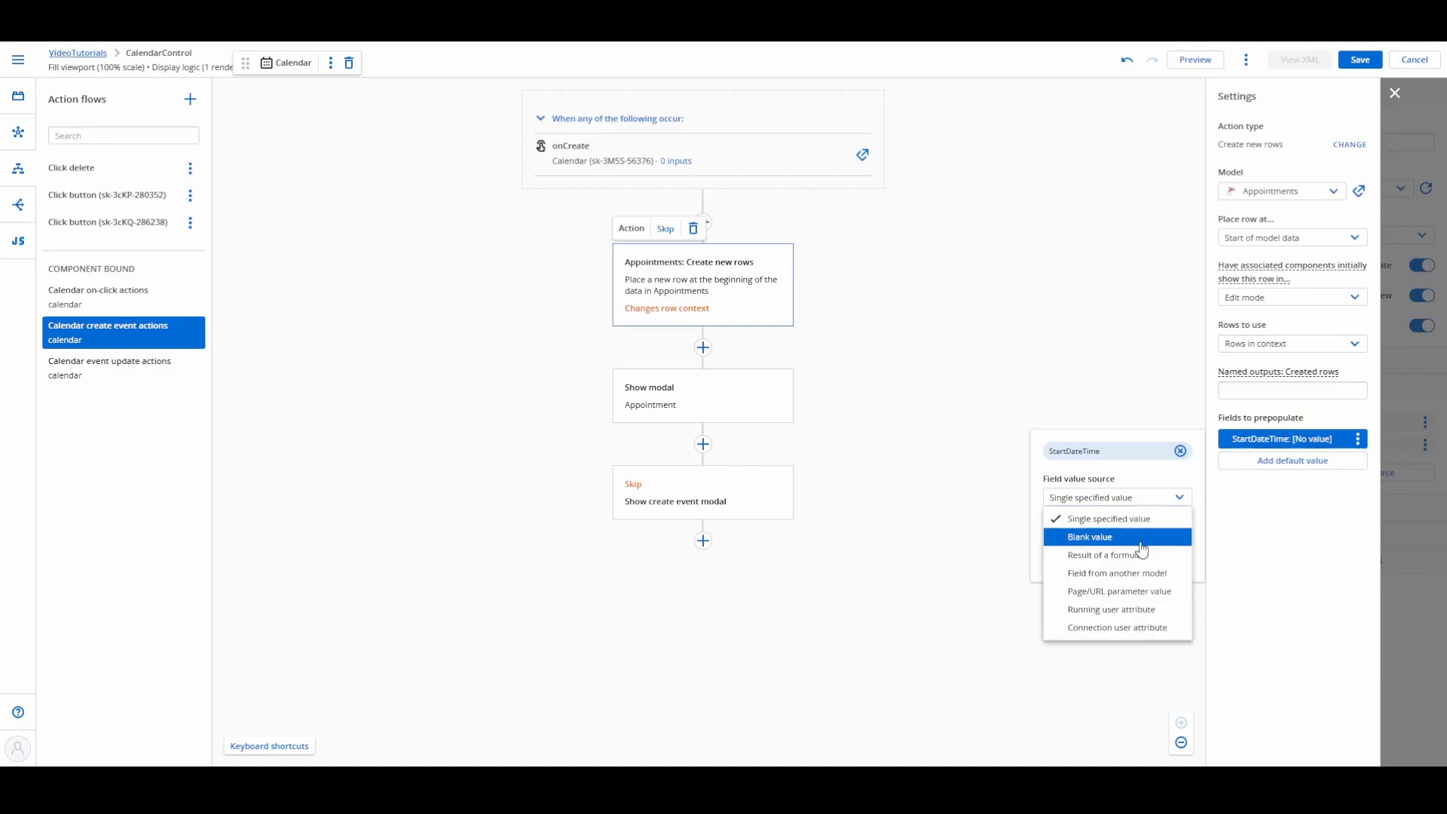
left_click(1131, 540)
left_click(1119, 549)
left_click(675, 357)
type("{{startDateTime}}")
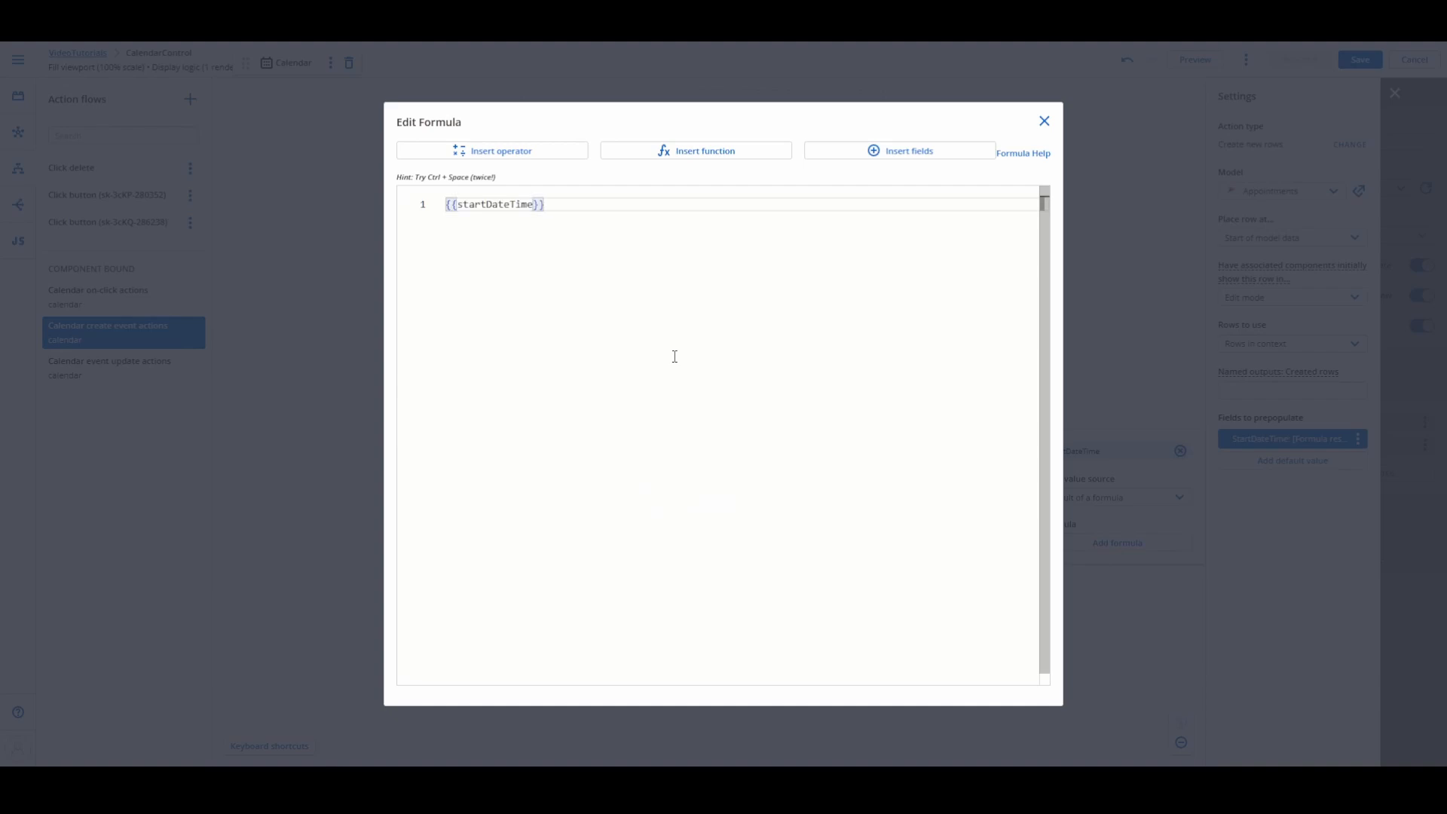
left_click(1045, 121)
Step: Add a second default value for the EndDateTime field and set its value source to Result of a formula
left_click(1293, 460)
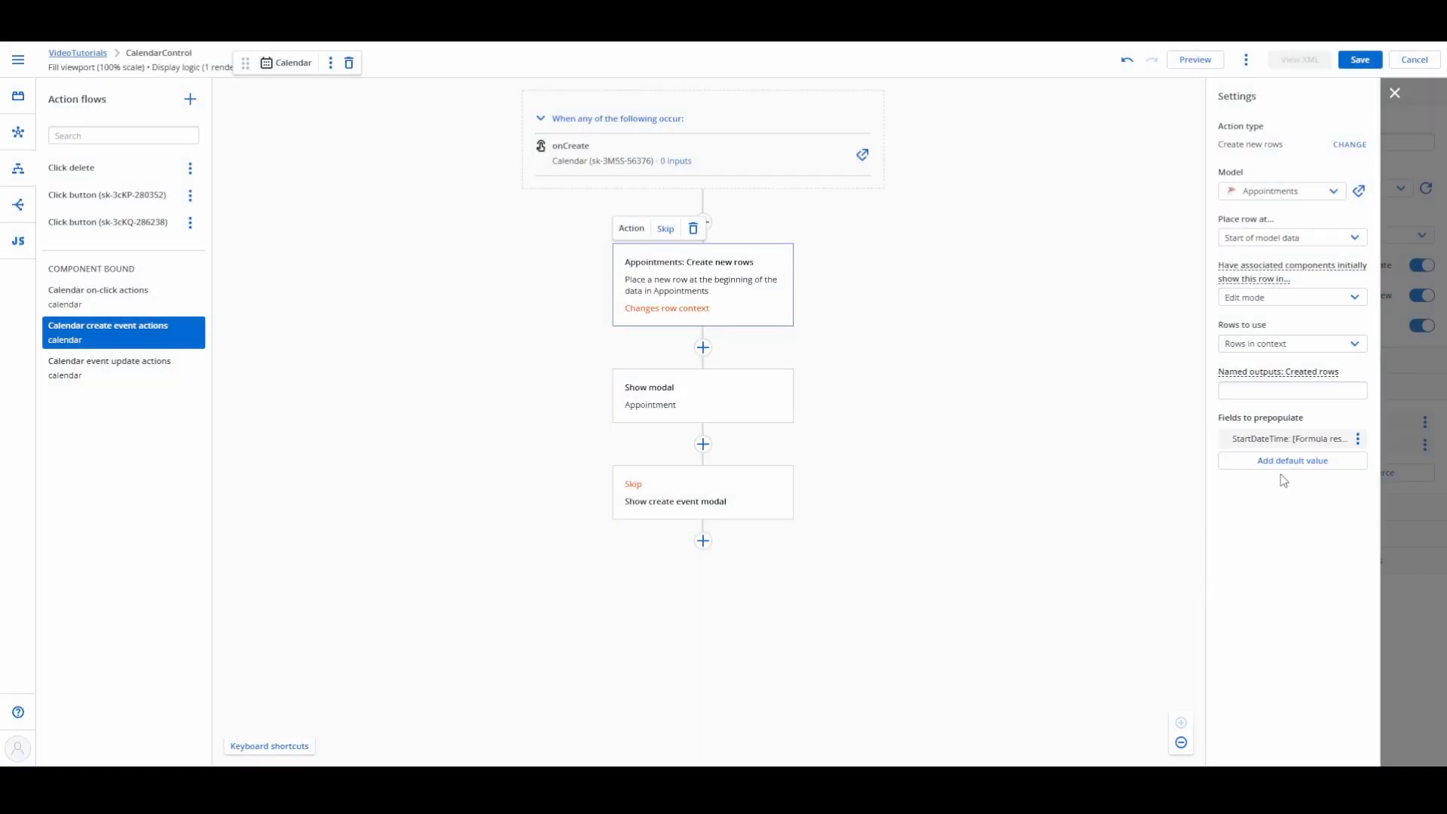
left_click(1118, 474)
left_click(507, 396)
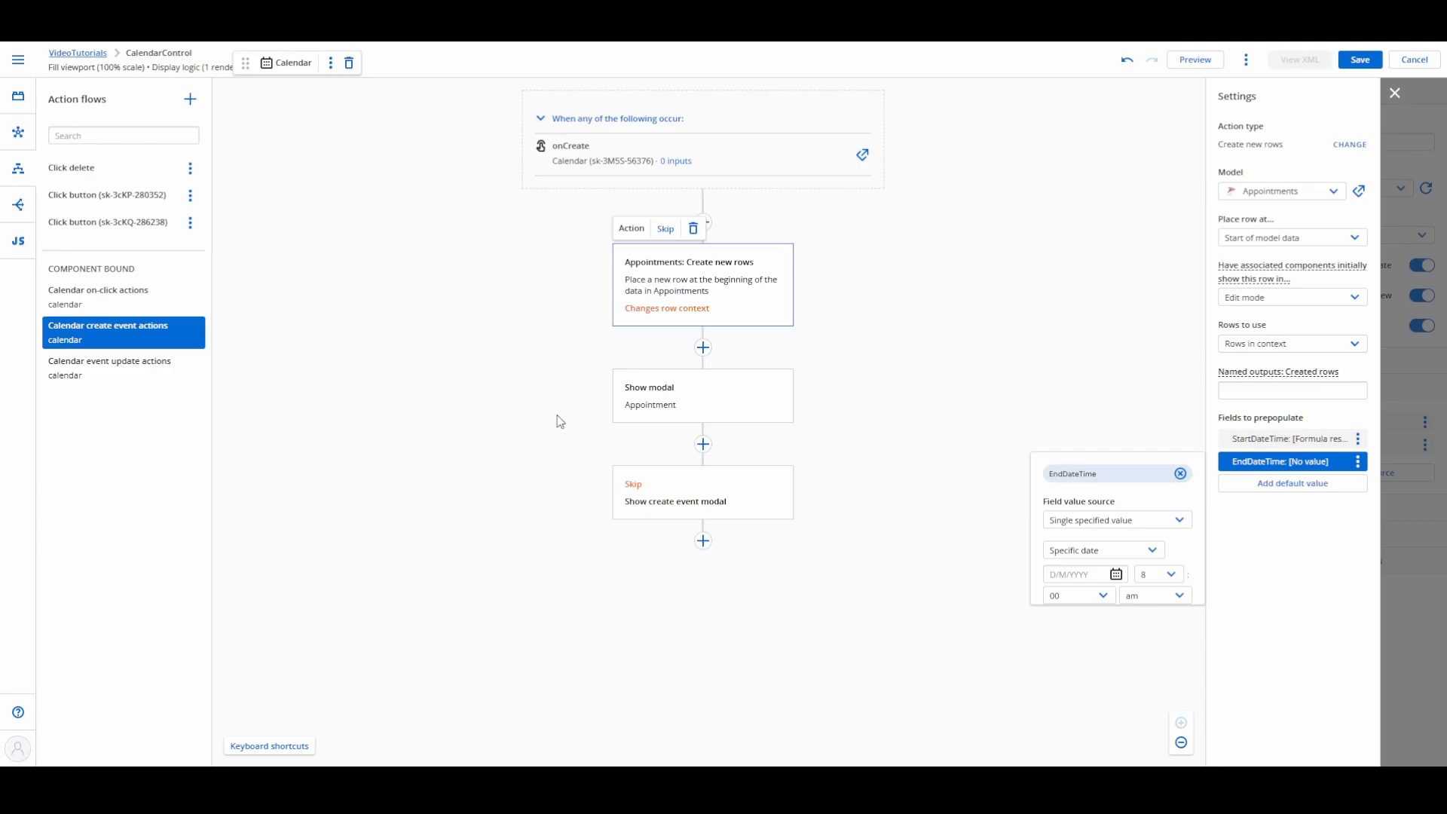
left_click(1116, 520)
left_click(1116, 579)
Step: Set the EndDateTime default value's formula to {{endDateTime}} and save the page
left_click(1119, 566)
left_click(605, 350)
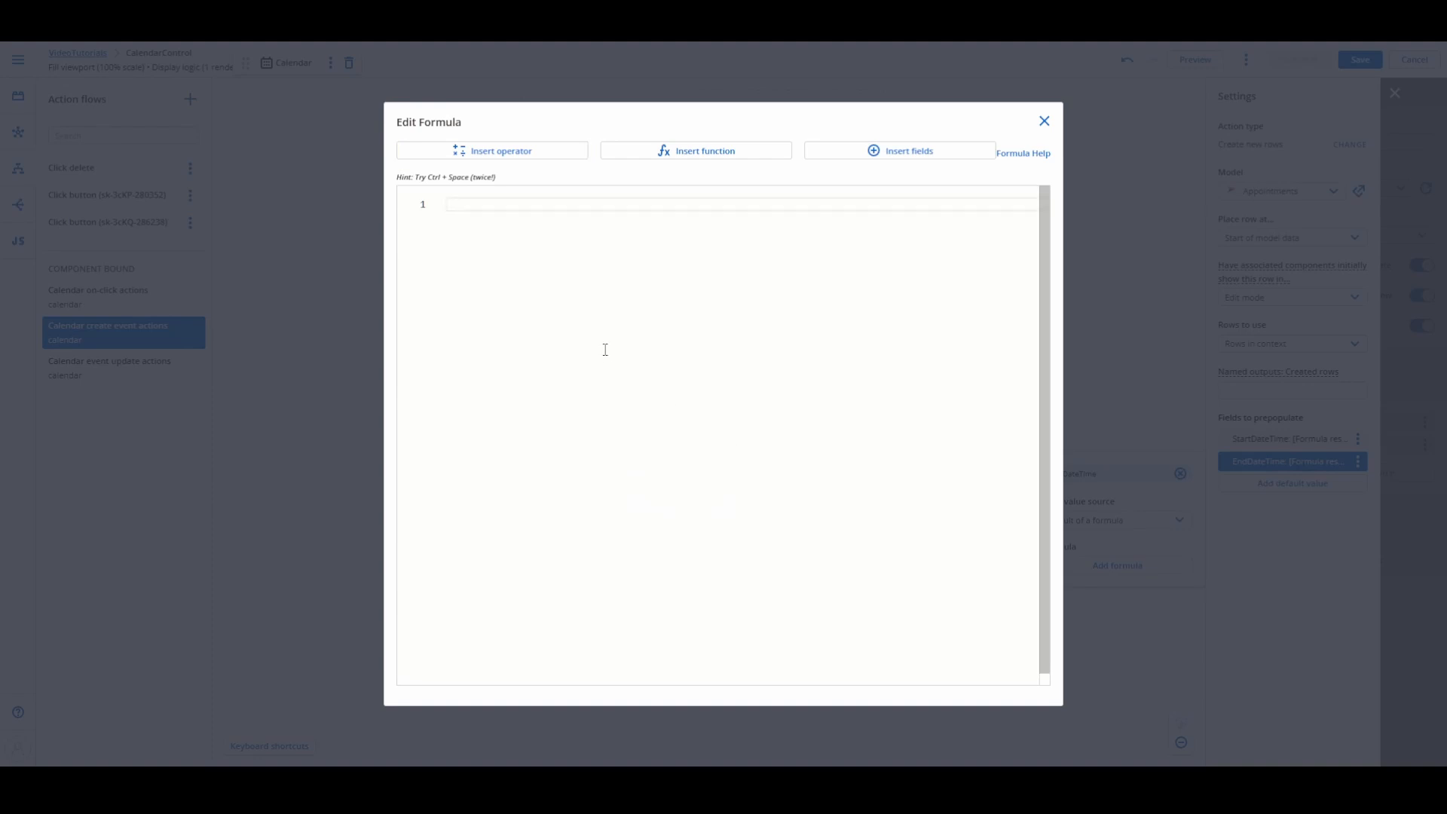
type("{{startDateTime}}")
key("Left")
key("Left")
key("Left")
key("Left")
key("Left")
key("Left")
key("Left")
key("Left")
key("Left")
key("Left")
key("shift+Left")
key("shift+Left")
key("shift+Left")
key("shift+Left")
key("shift+Left")
type("end")
left_click(1044, 122)
left_click(1361, 60)
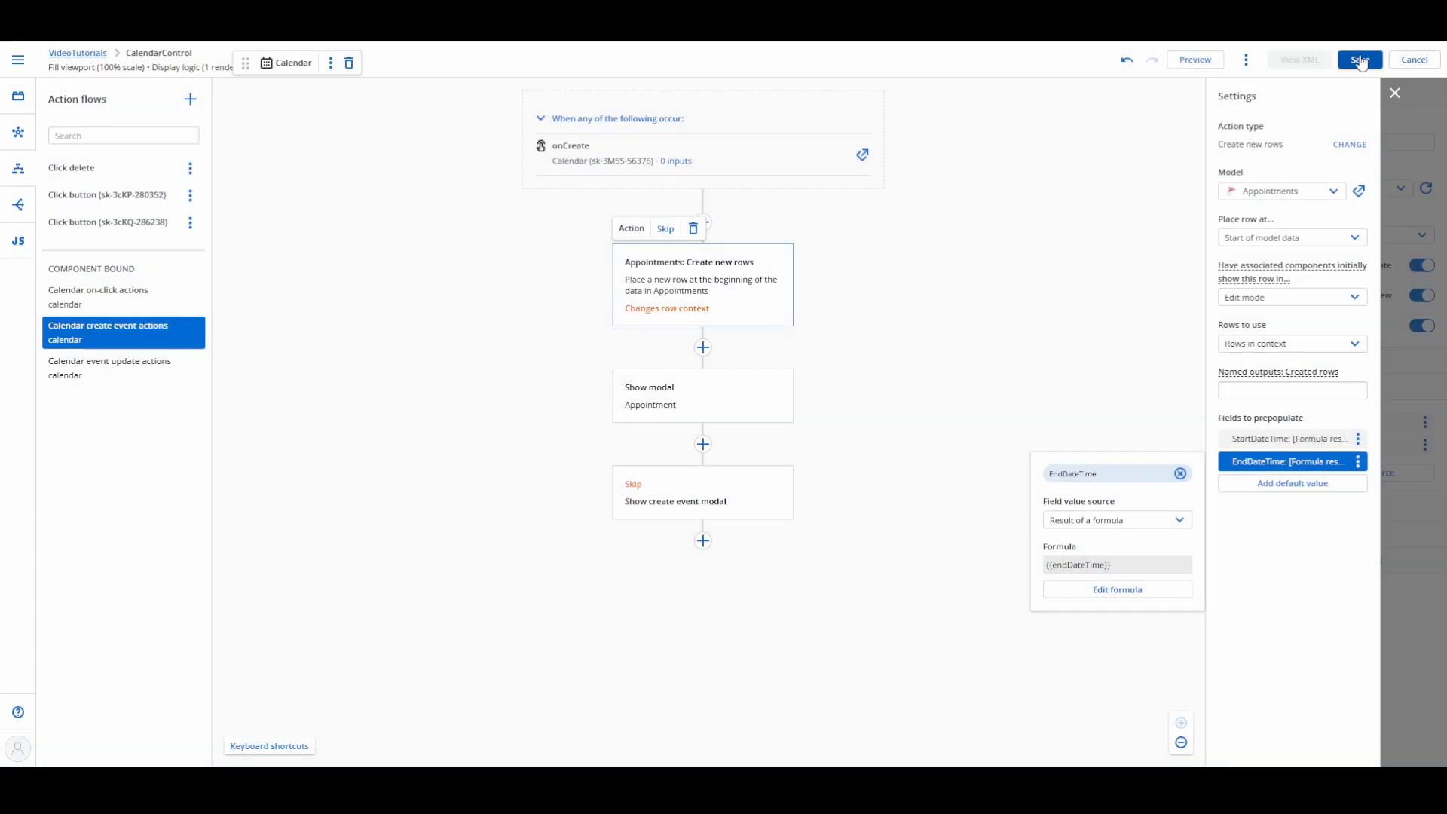
Step: Preview the page and create an appointment on 24 May 2025 with description Test, person Test and location Room 3
left_click(1194, 59)
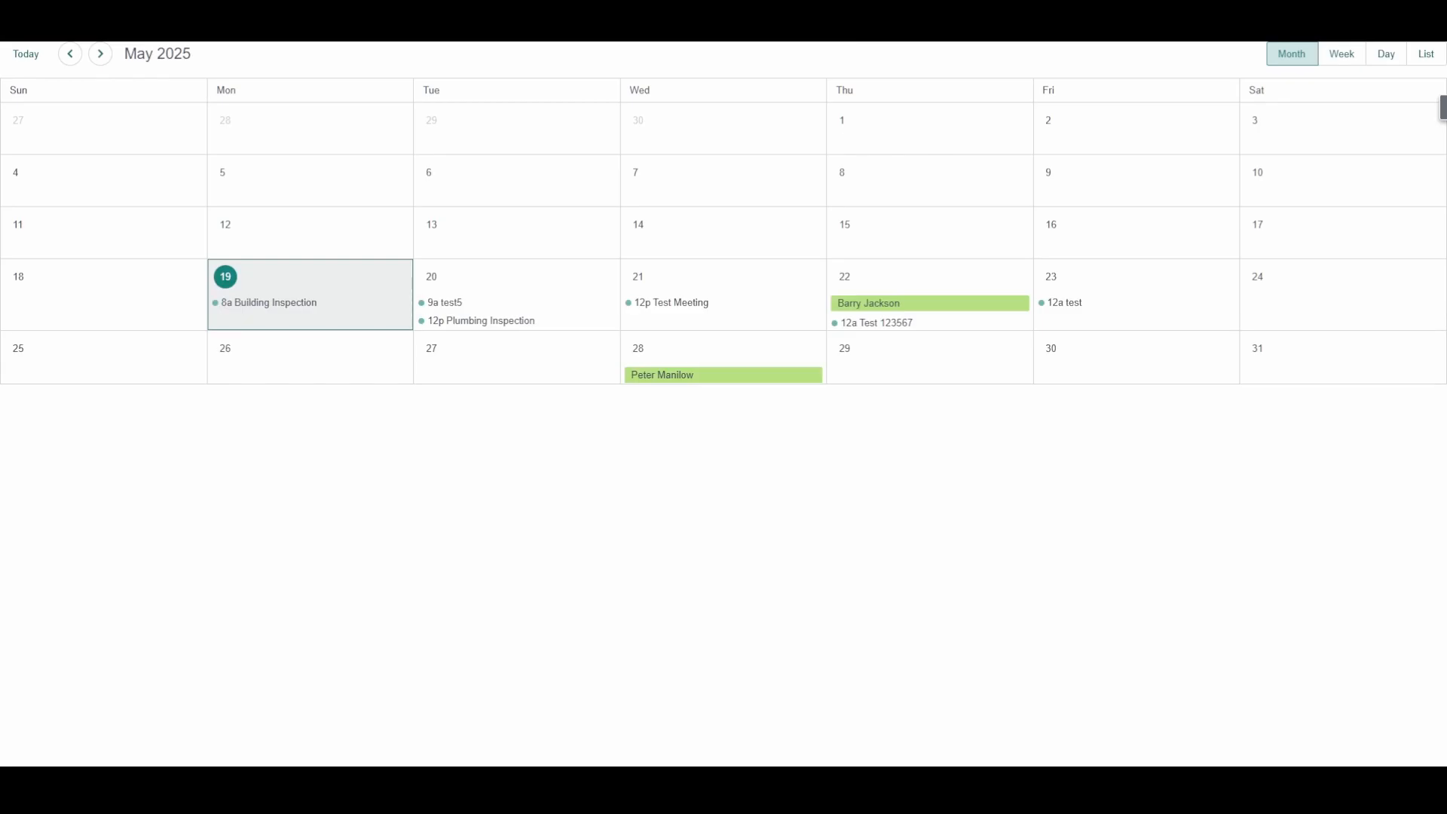
left_click(1289, 296)
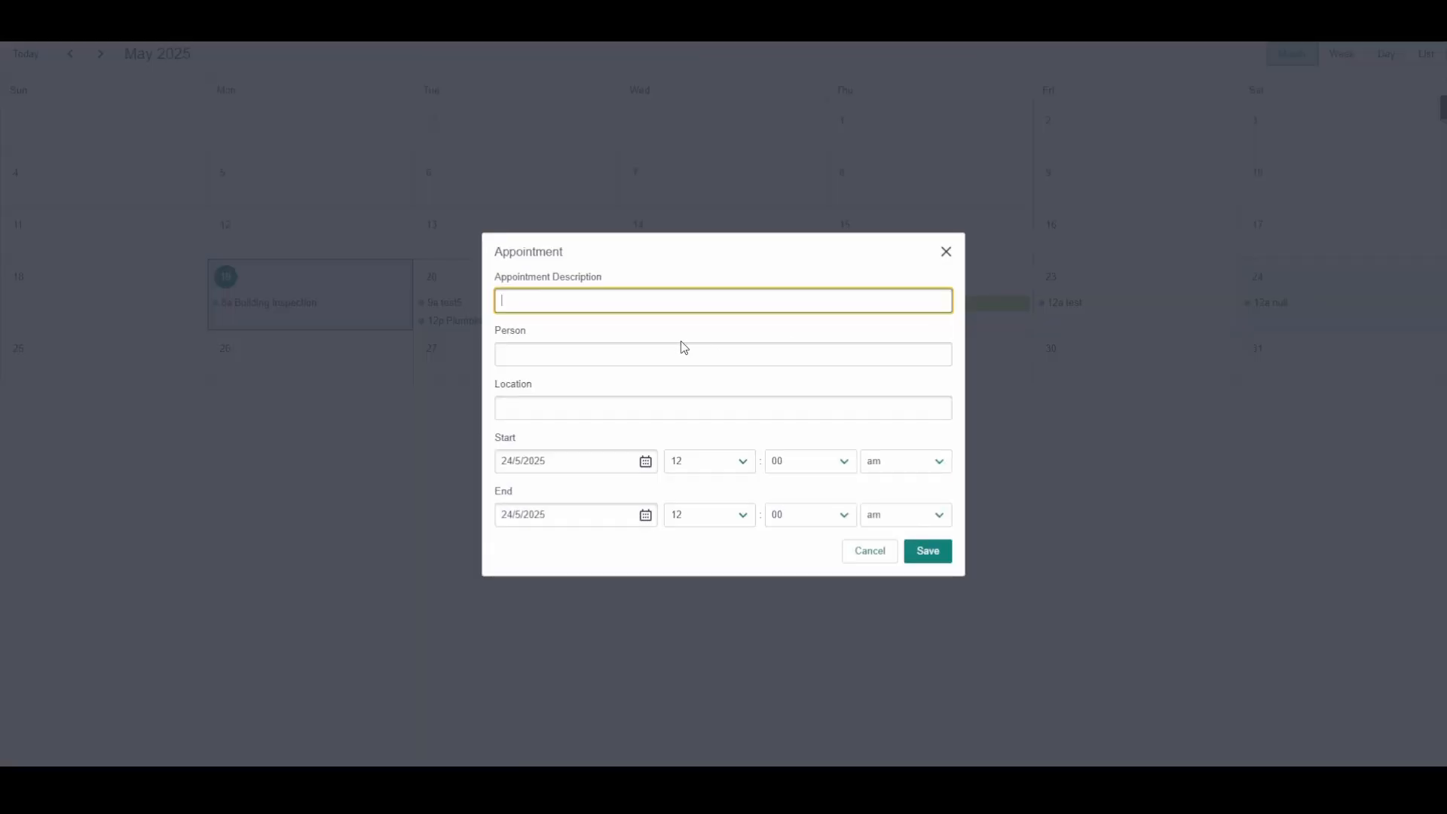
left_click(630, 353)
left_click(522, 404)
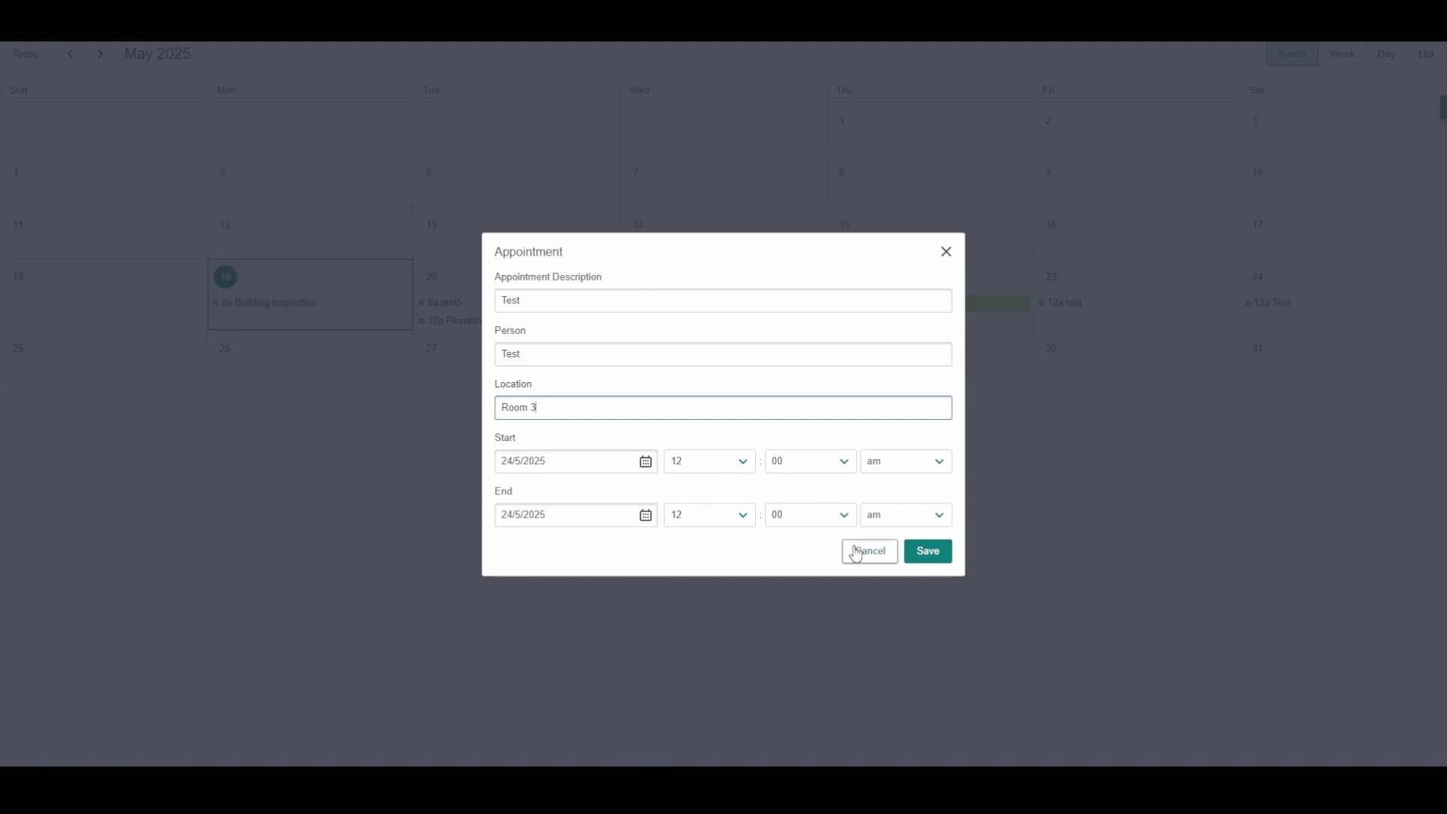
left_click(935, 551)
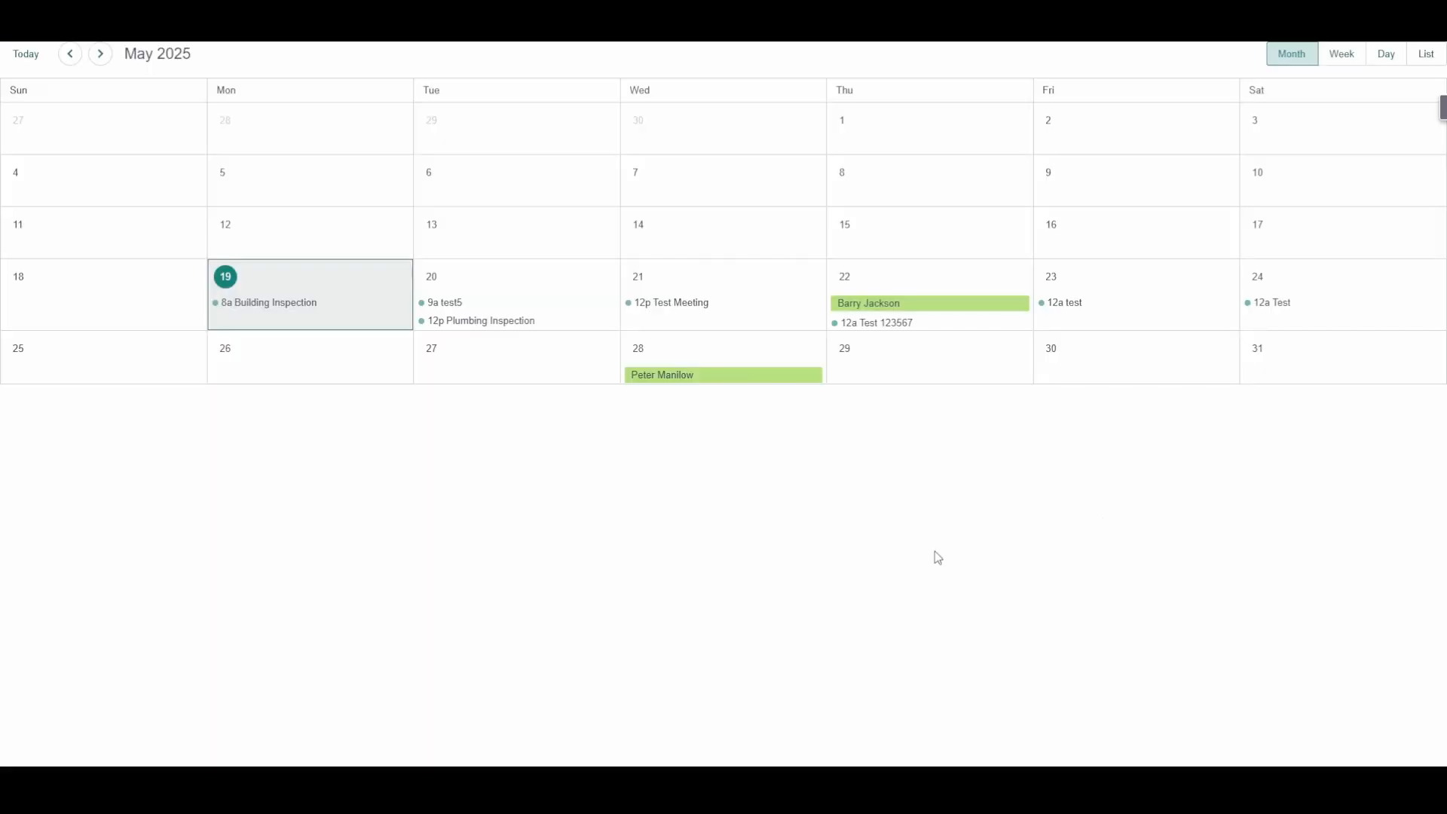
Step: Delete the Test appointment on 24 May from its appointment modal
left_click(1284, 303)
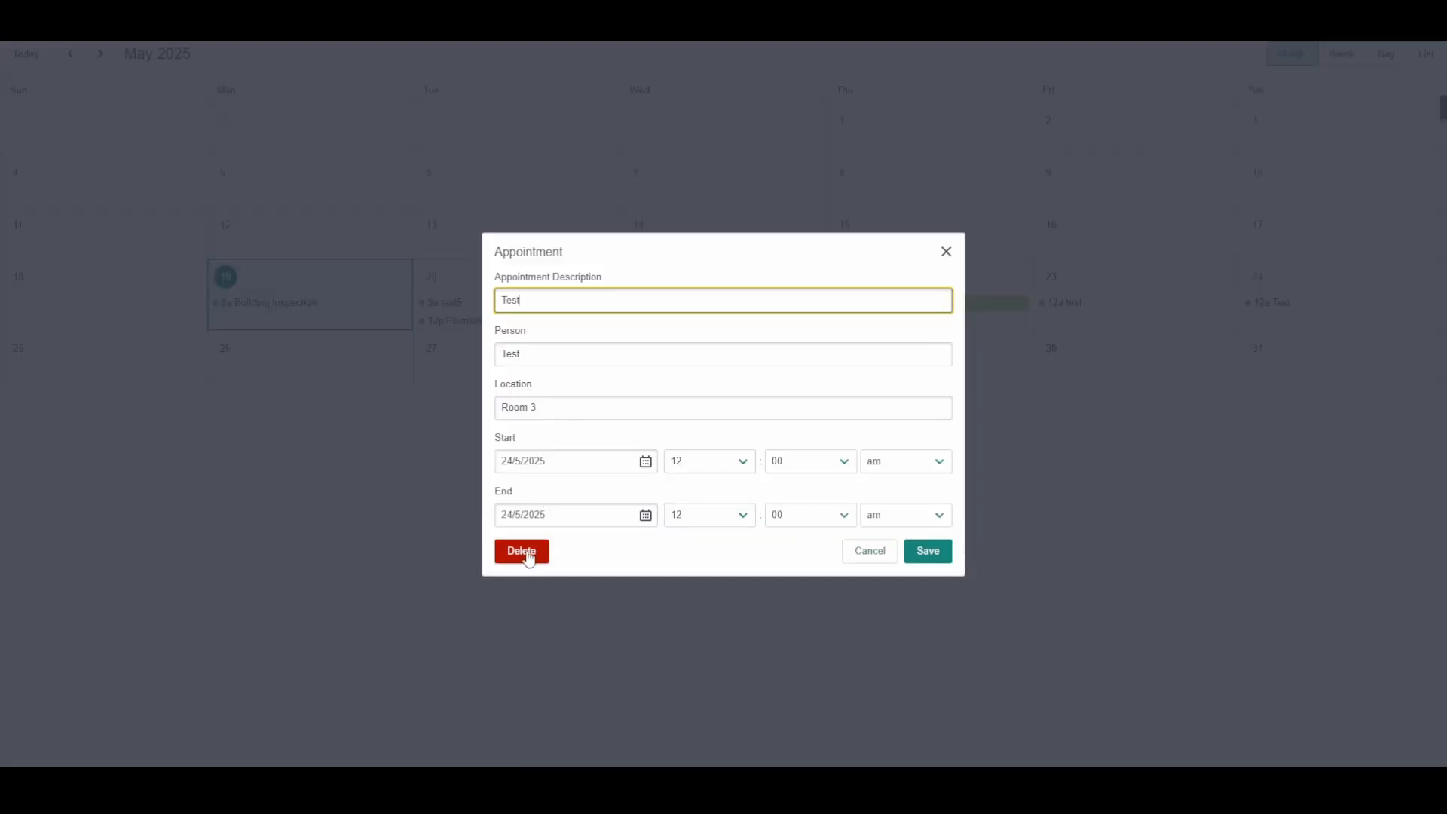
left_click(533, 552)
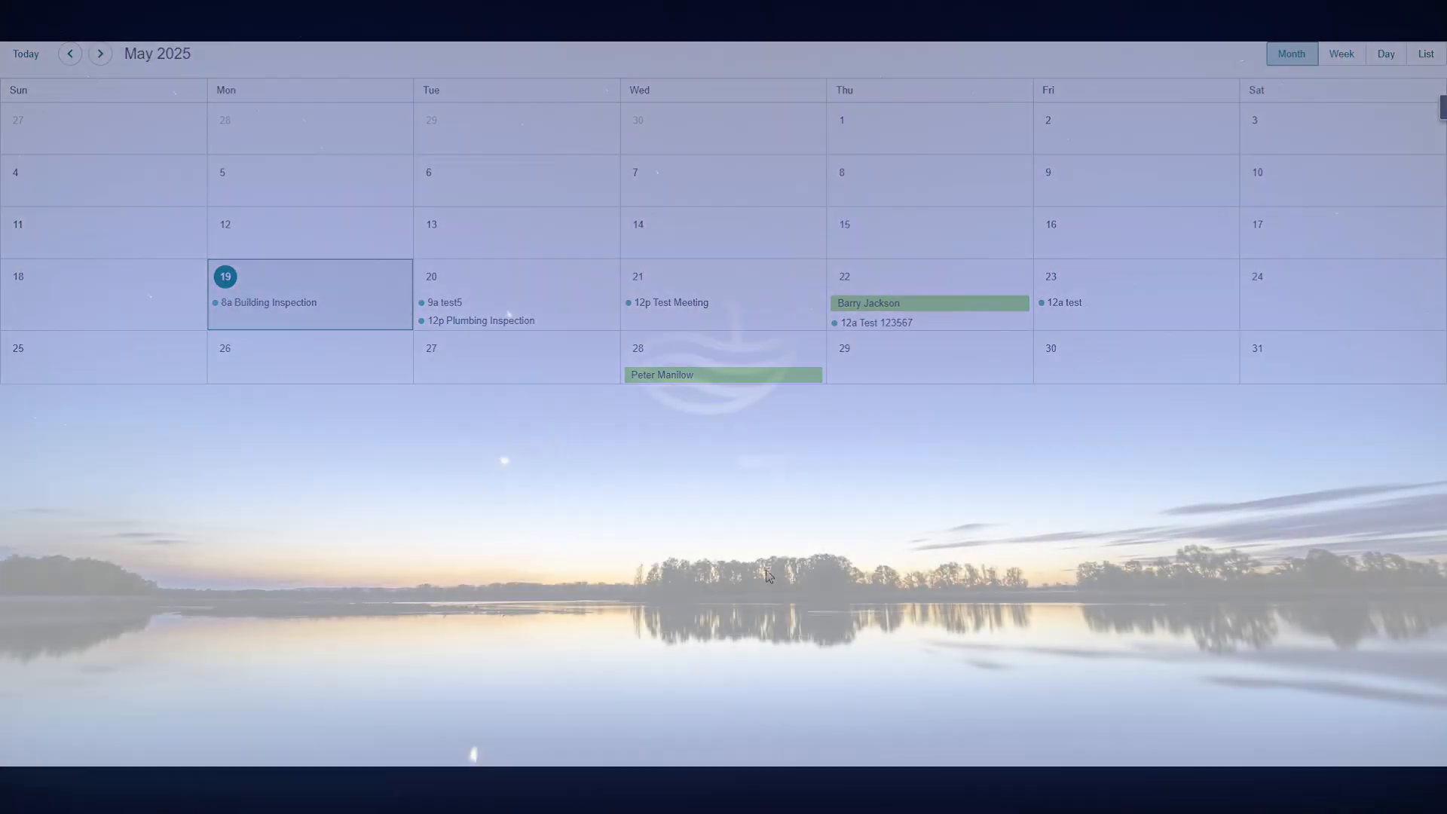